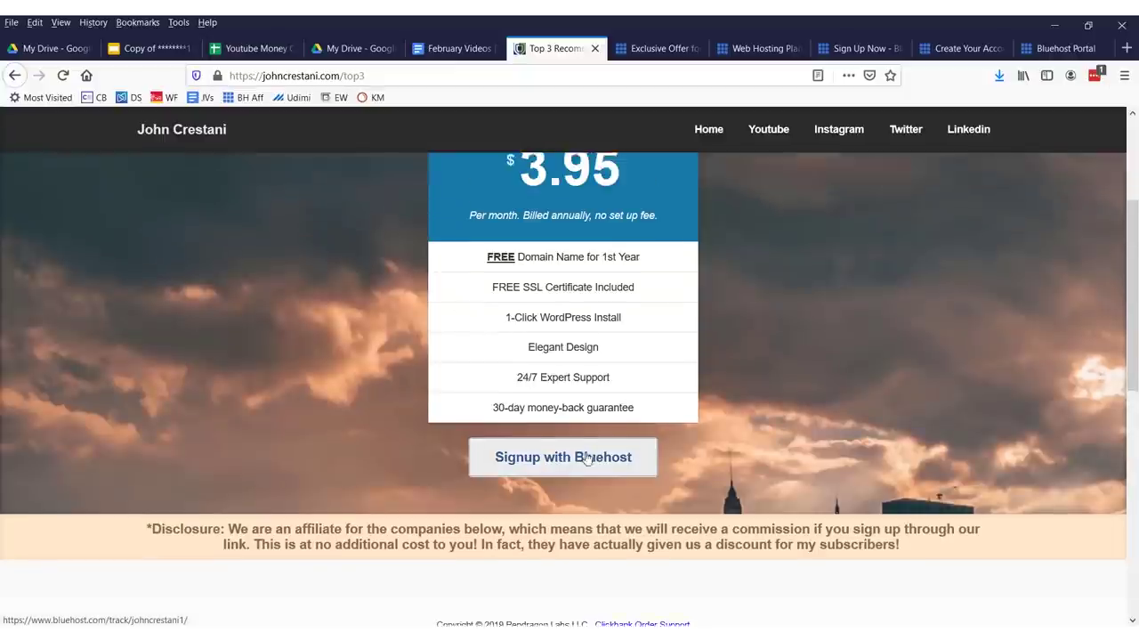
- Open the Bluehost exclusive offer, then view the basic ($2.95), plus and choice plus ($5.45) plan table
{"action": "left_click", "coordinate": [583, 503]}
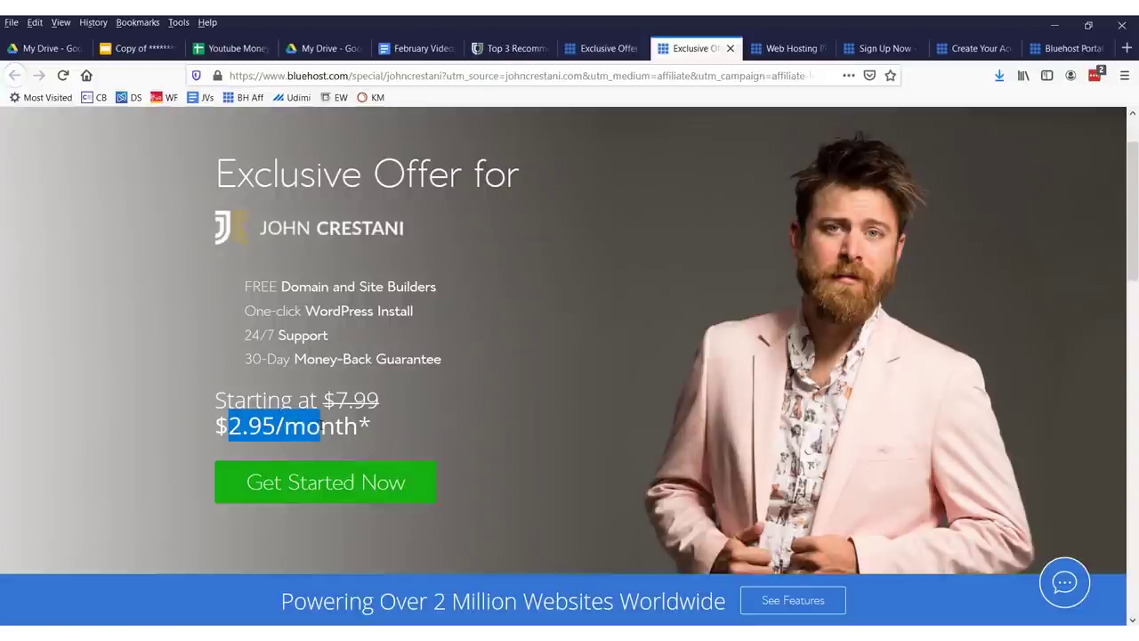
{"action": "left_click", "coordinate": [326, 428]}
{"action": "left_click_drag", "start_coordinate": [249, 286], "coordinate": [501, 323]}
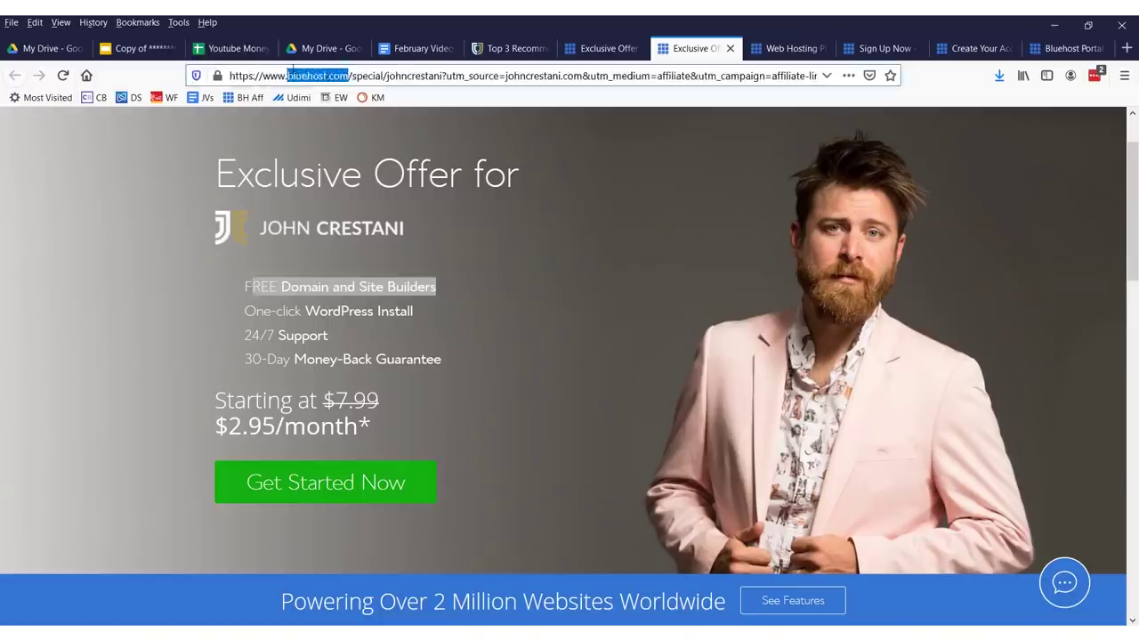
{"action": "left_click", "coordinate": [246, 402]}
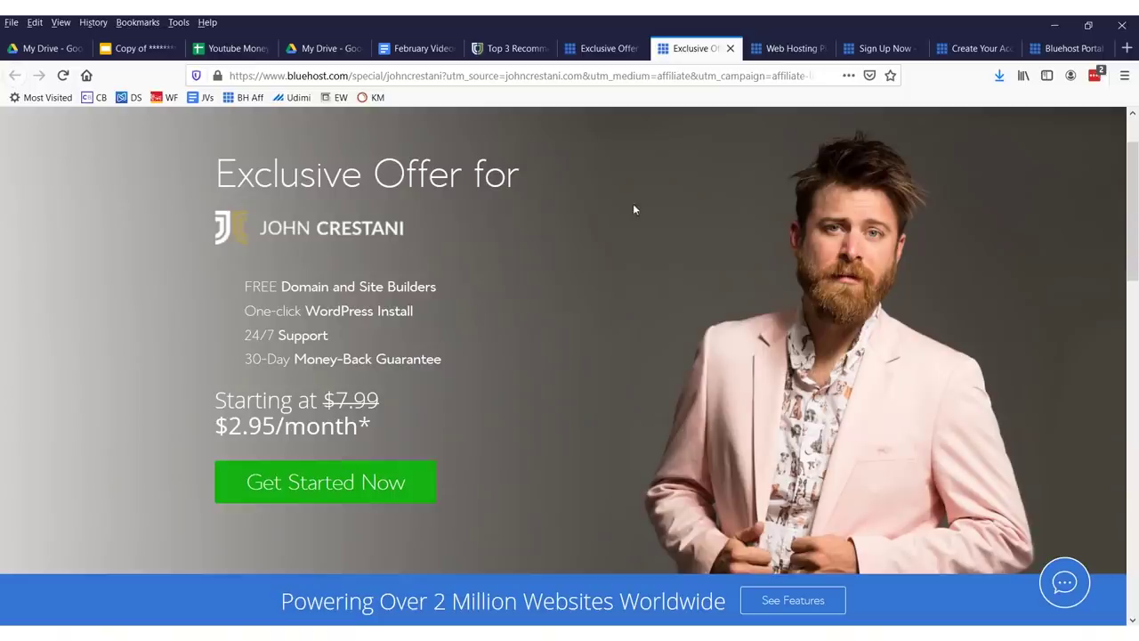
{"action": "left_click", "coordinate": [787, 48]}
{"action": "scroll", "coordinate": [409, 318], "scroll_direction": "down", "scroll_amount": 3}
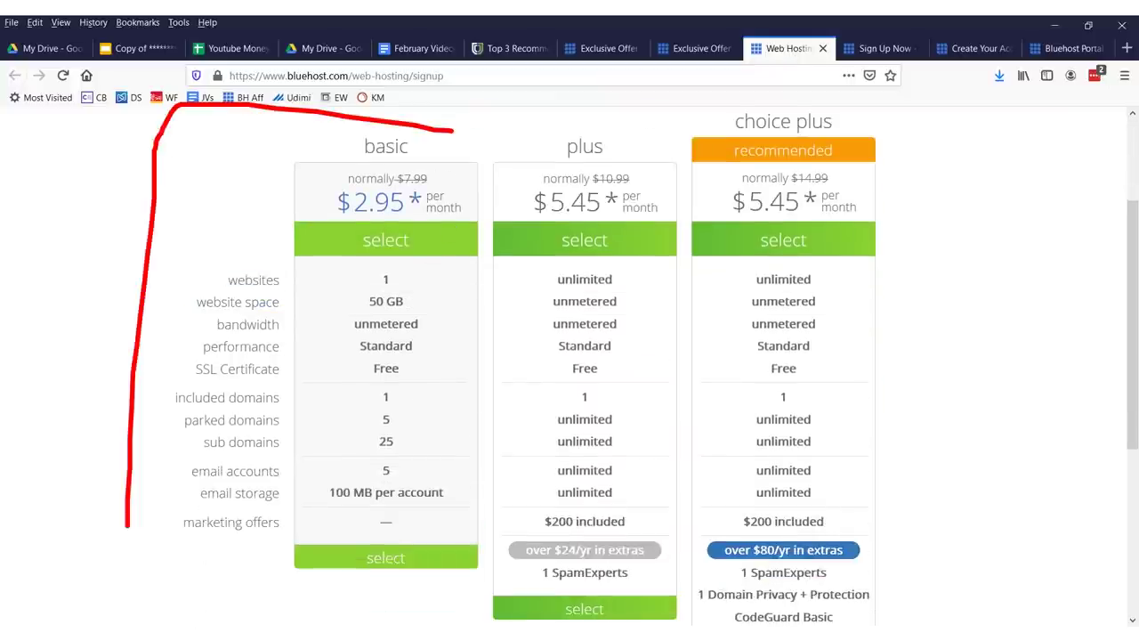
- Try the domain ilovehedgehogs.com, find it unavailable, and enter ilovehedgehogsdoyou.com instead
{"action": "scroll", "coordinate": [435, 415], "scroll_direction": "down", "scroll_amount": 6}
{"action": "left_click", "coordinate": [902, 43]}
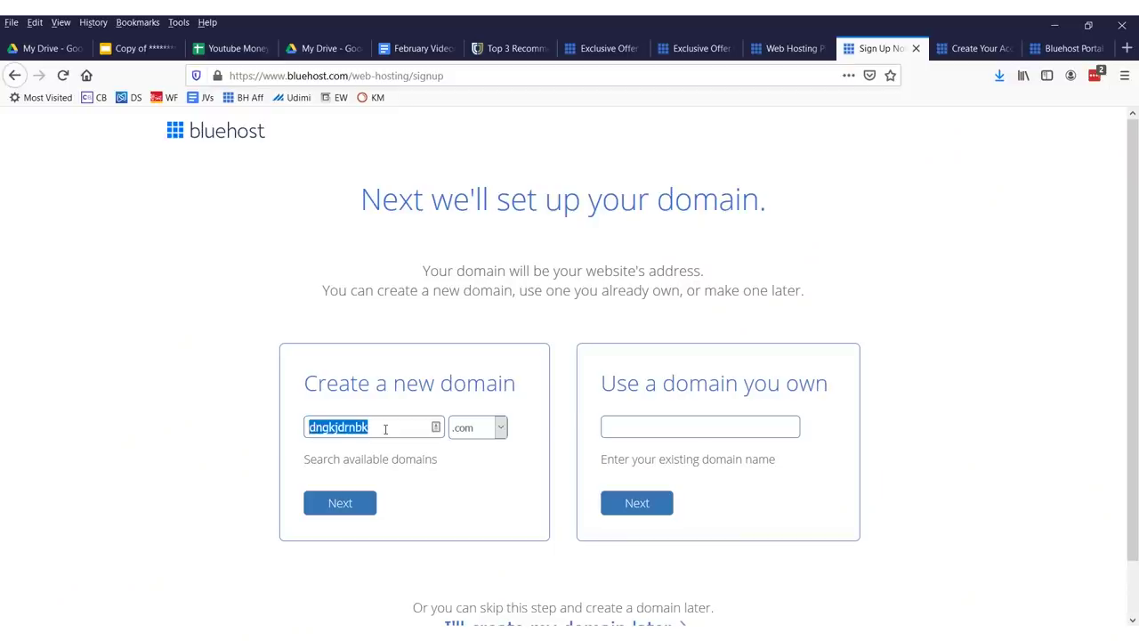
{"action": "type", "text": "ilovehedgehogs"}
{"action": "left_click", "coordinate": [347, 510]}
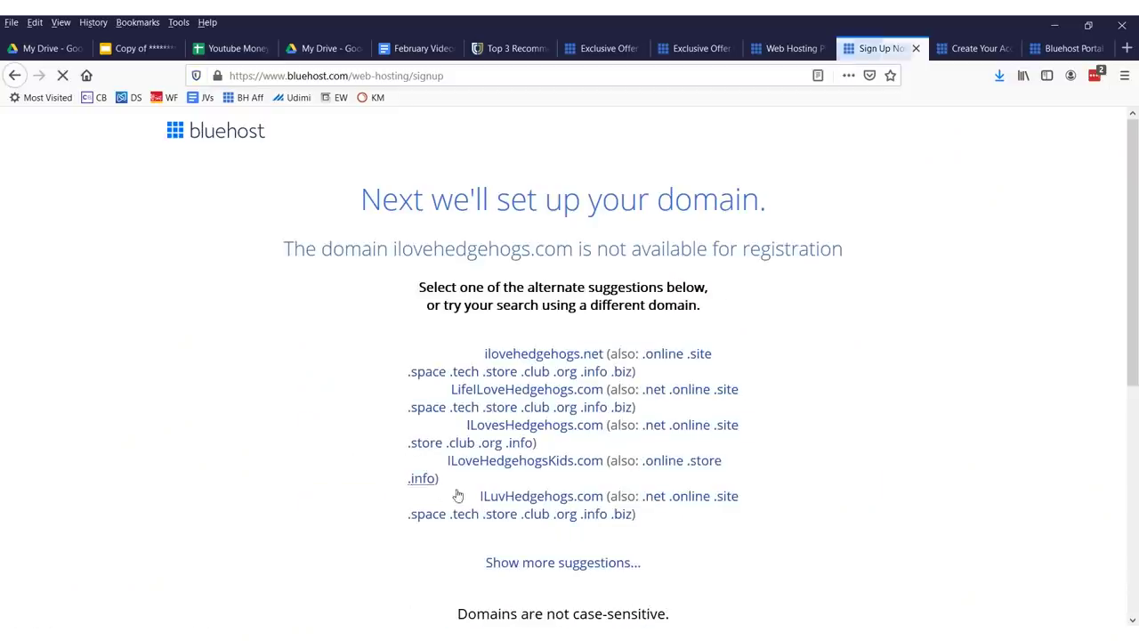
{"action": "left_click", "coordinate": [15, 75]}
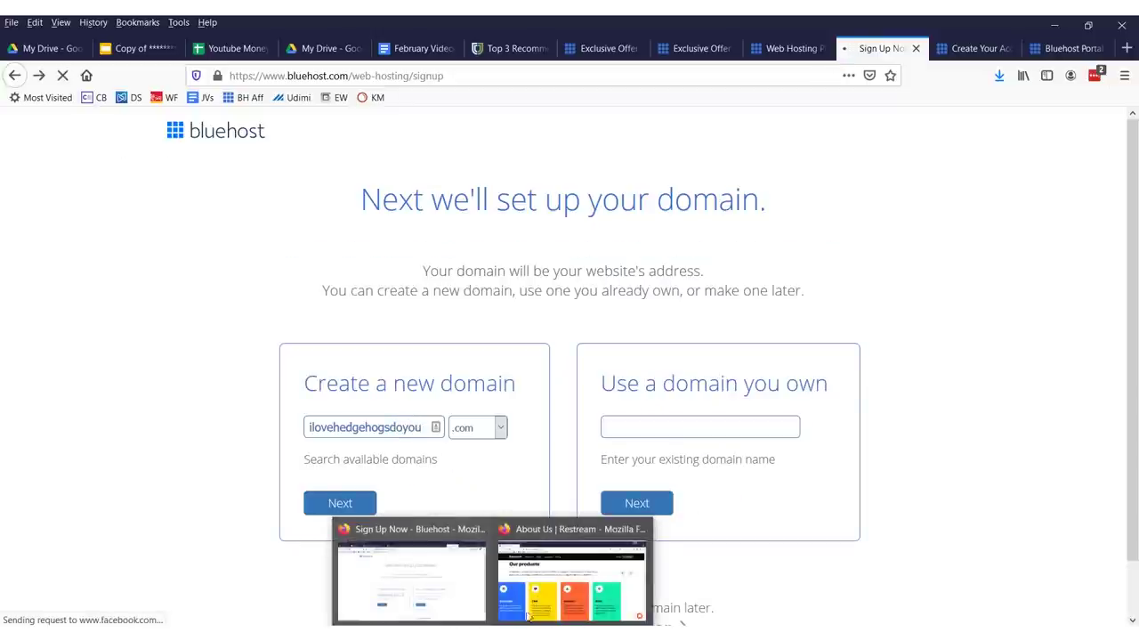
{"action": "left_click_drag", "start_coordinate": [334, 277], "coordinate": [733, 373]}
- Keep the 36-month term and drop Codeguard Basic and SiteLock, cutting the total to $118.08
{"action": "scroll", "coordinate": [615, 364], "scroll_direction": "down", "scroll_amount": 3}
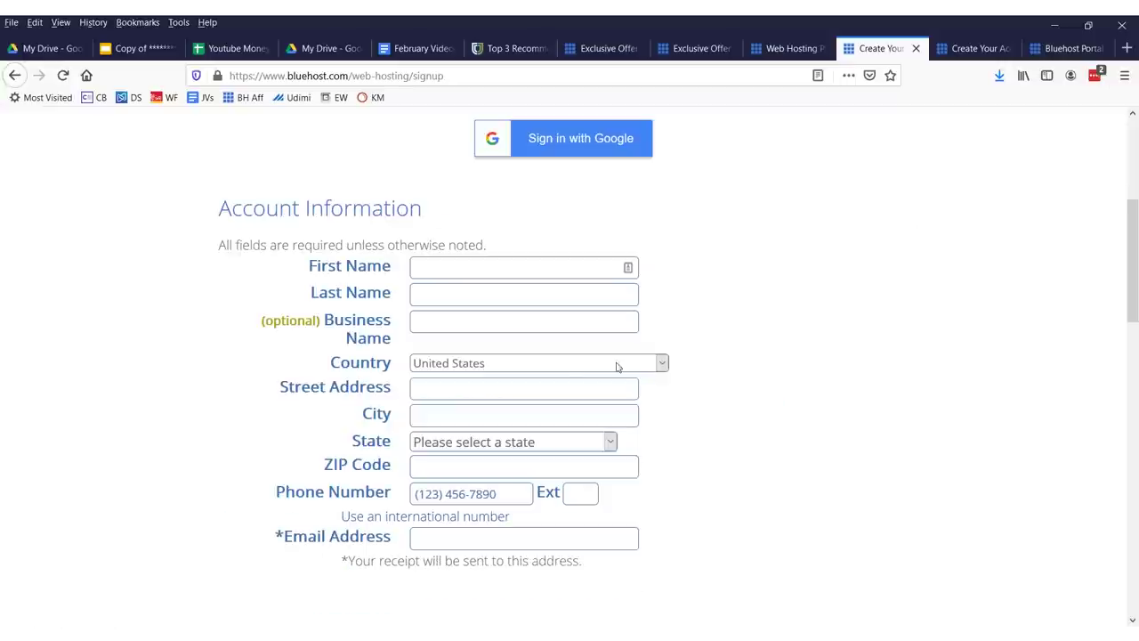
{"action": "scroll", "coordinate": [714, 330], "scroll_direction": "up", "scroll_amount": 3}
{"action": "scroll", "coordinate": [548, 403], "scroll_direction": "down", "scroll_amount": 4}
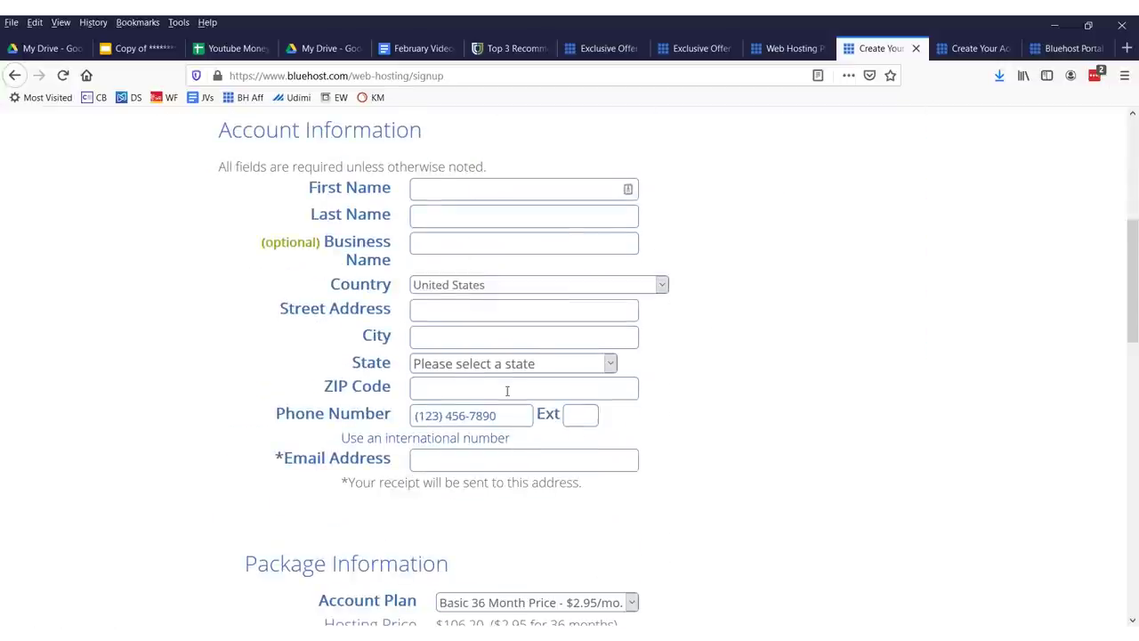
{"action": "left_click_drag", "start_coordinate": [440, 182], "coordinate": [508, 234]}
{"action": "left_click", "coordinate": [706, 291]}
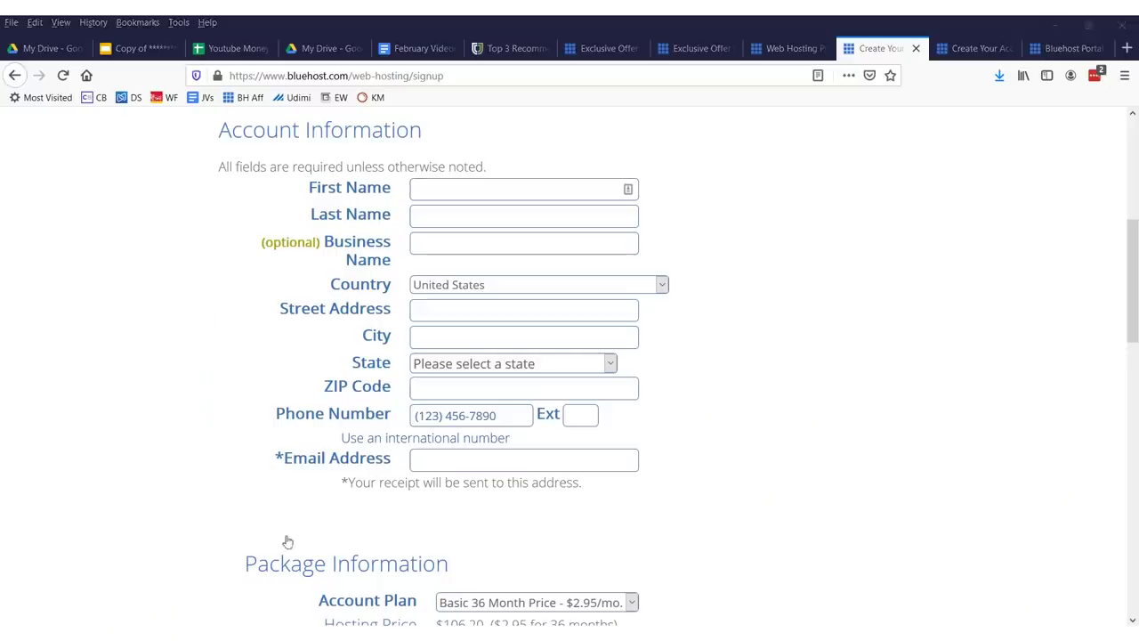
{"action": "scroll", "coordinate": [668, 465], "scroll_direction": "down", "scroll_amount": 5}
{"action": "key", "text": "Up"}
{"action": "key", "text": "Up"}
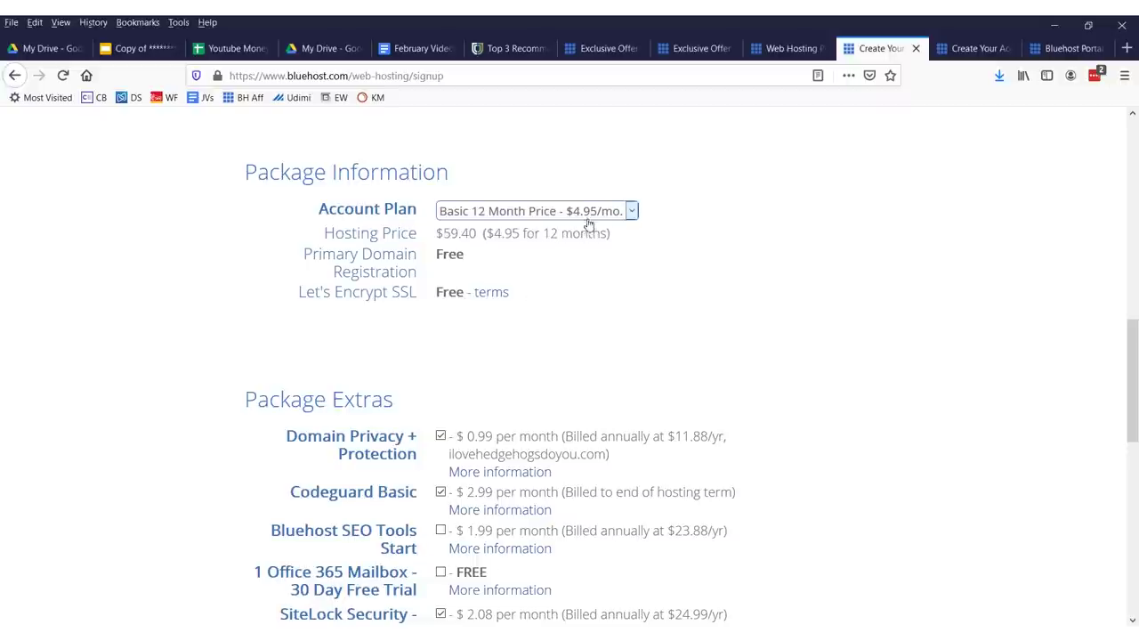
{"action": "left_click", "coordinate": [587, 216]}
{"action": "key", "text": "Escape"}
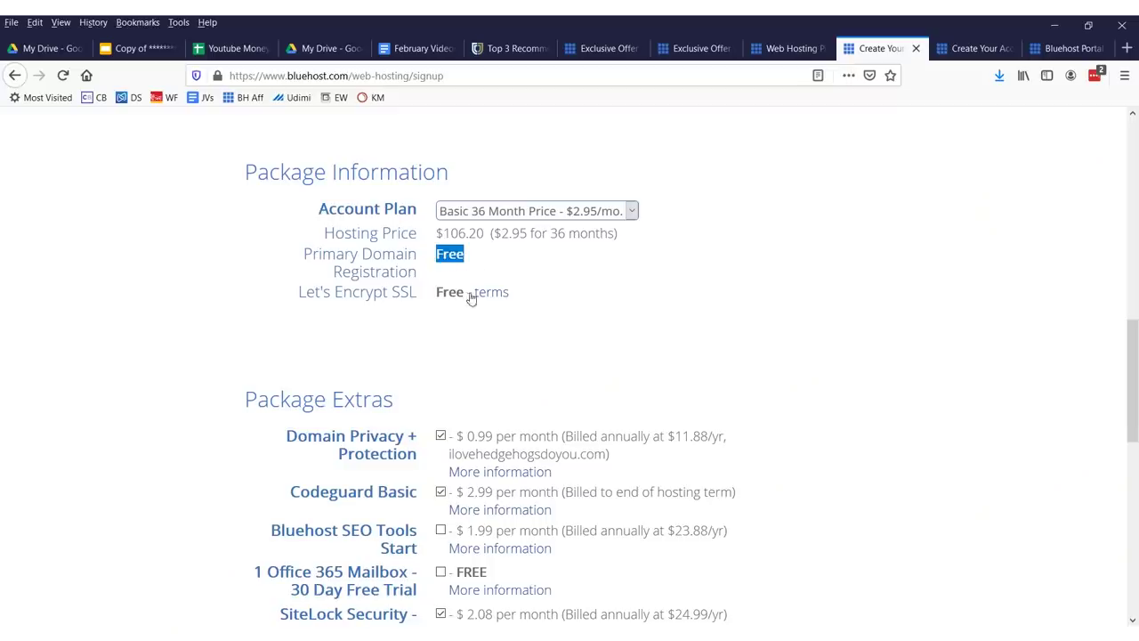
{"action": "scroll", "coordinate": [569, 263], "scroll_direction": "down", "scroll_amount": 3}
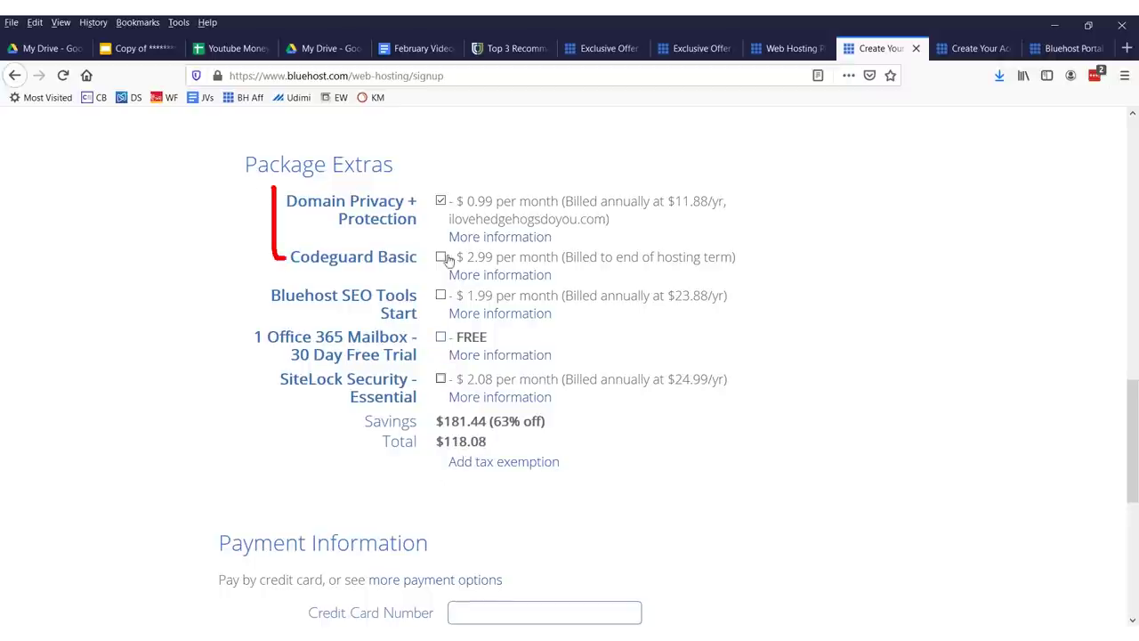
{"action": "scroll", "coordinate": [164, 185], "scroll_direction": "down", "scroll_amount": 4}
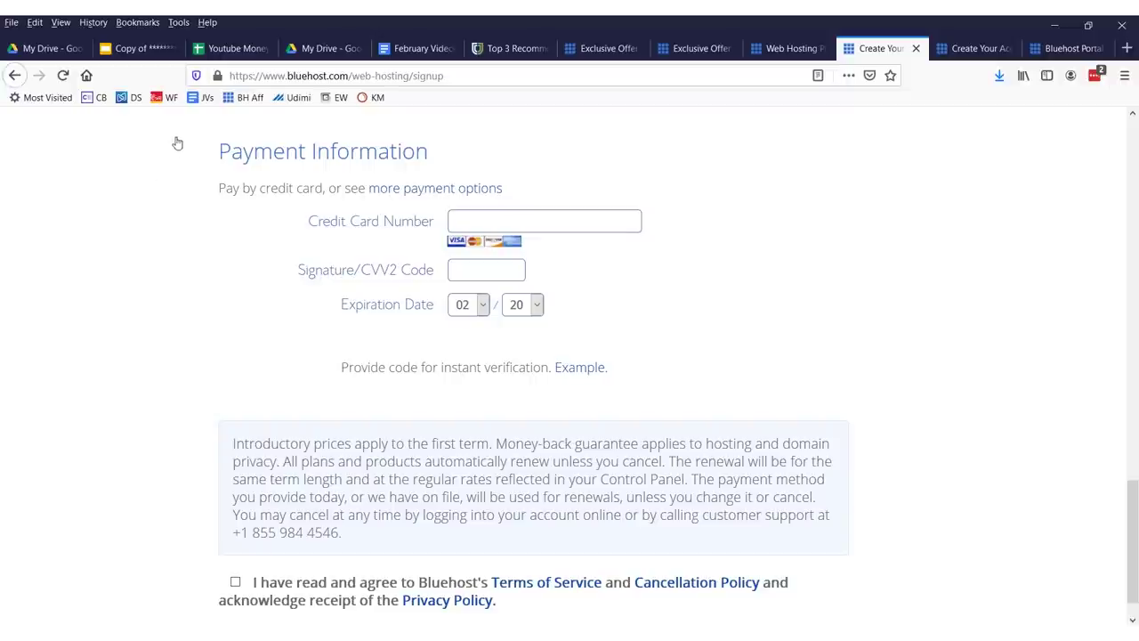
- Fill in the payment details, accept the terms, and submit the Bluehost signup
{"action": "mouse_move", "coordinate": [189, 333]}
{"action": "left_mouse_down"}
{"action": "mouse_move", "coordinate": [896, 433]}
{"action": "mouse_move", "coordinate": [4, 100]}
{"action": "left_mouse_up"}
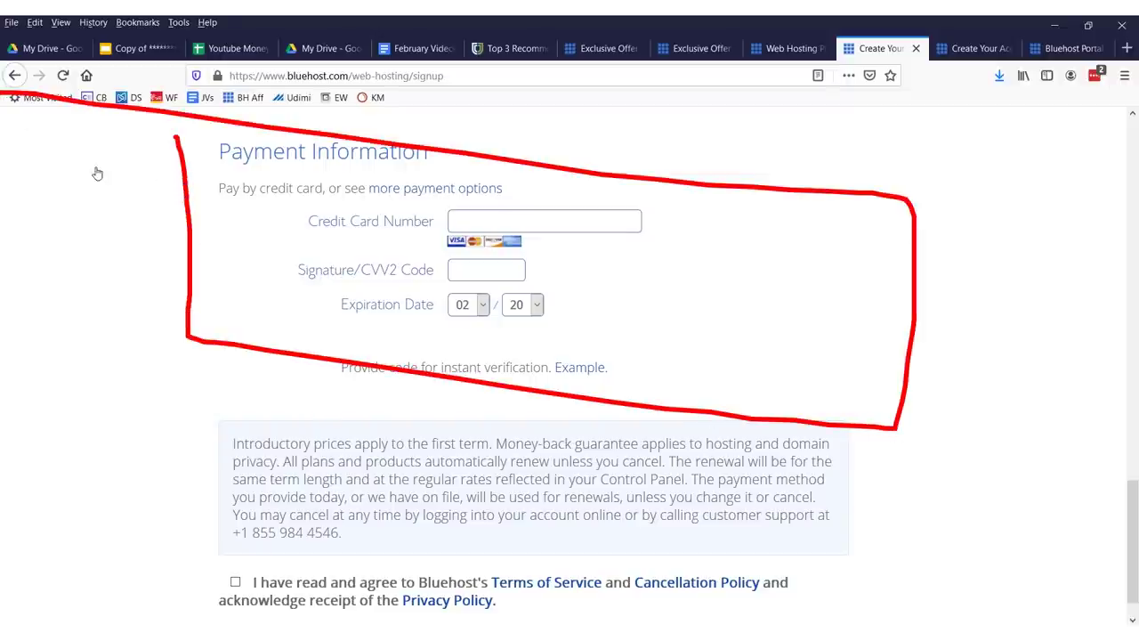
{"action": "key", "text": "Escape"}
{"action": "scroll", "coordinate": [328, 258], "scroll_direction": "down", "scroll_amount": 1}
{"action": "left_click_drag", "start_coordinate": [241, 509], "coordinate": [260, 516]}
{"action": "mouse_move", "coordinate": [137, 521]}
{"action": "left_mouse_down"}
{"action": "mouse_move", "coordinate": [188, 584]}
{"action": "mouse_move", "coordinate": [99, 221]}
{"action": "left_mouse_up"}
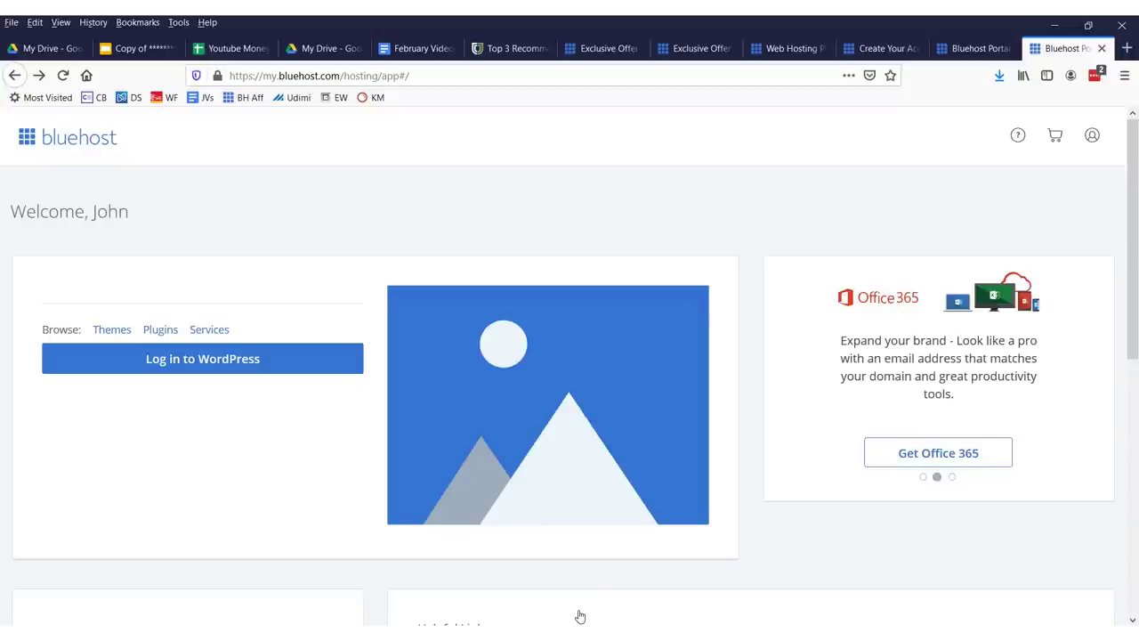
- Open My Sites from Helpful Links and start a new site with Create Site
{"action": "scroll", "coordinate": [465, 293], "scroll_direction": "down", "scroll_amount": 5}
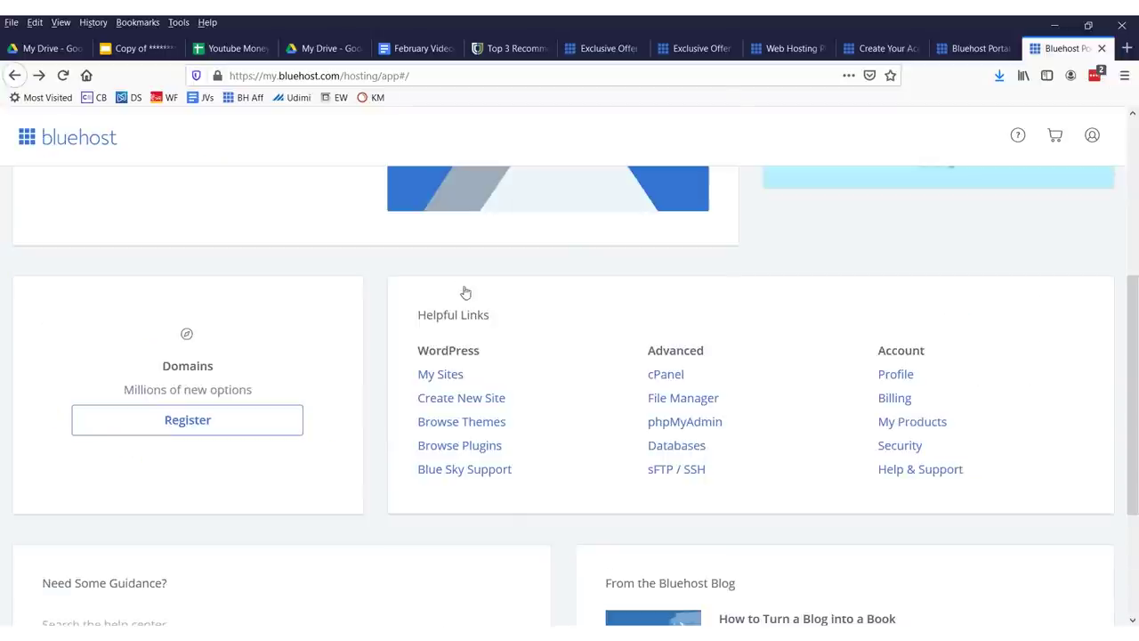
{"action": "scroll", "coordinate": [468, 287], "scroll_direction": "up", "scroll_amount": 5}
{"action": "scroll", "coordinate": [465, 267], "scroll_direction": "down", "scroll_amount": 5}
{"action": "scroll", "coordinate": [478, 283], "scroll_direction": "up", "scroll_amount": 1}
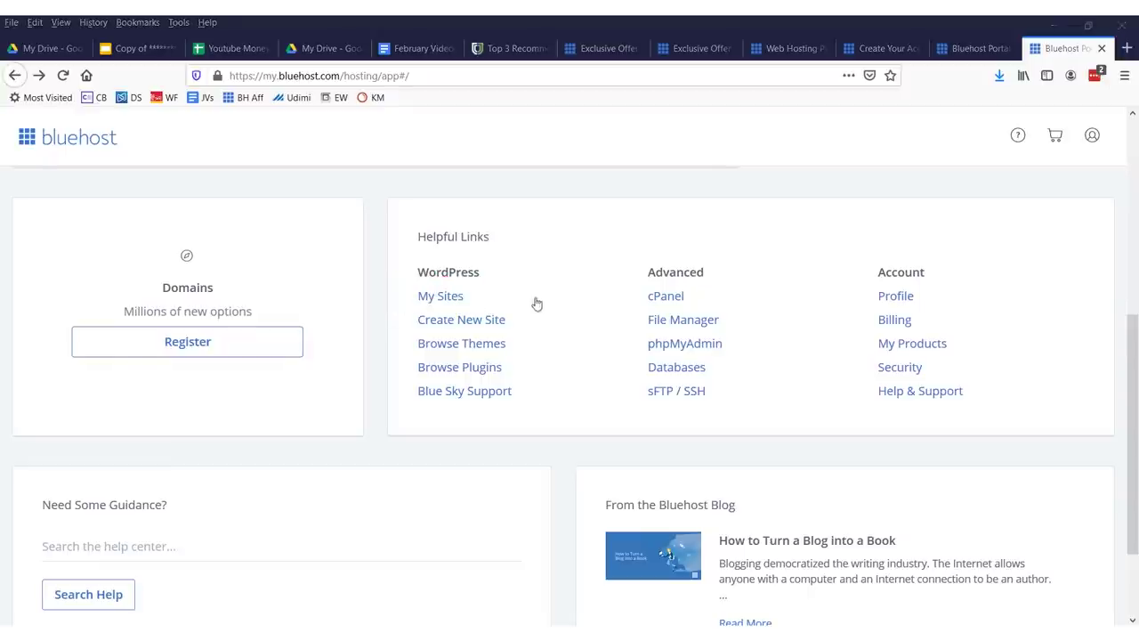
{"action": "left_click", "coordinate": [440, 296]}
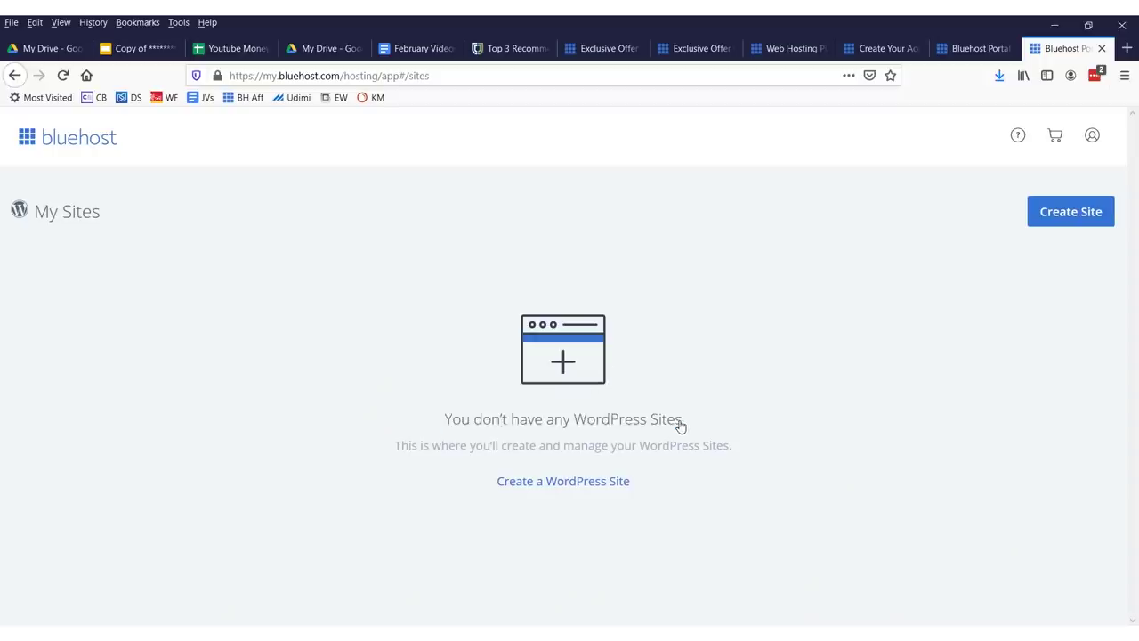
{"action": "left_click_drag", "start_coordinate": [131, 287], "coordinate": [994, 222]}
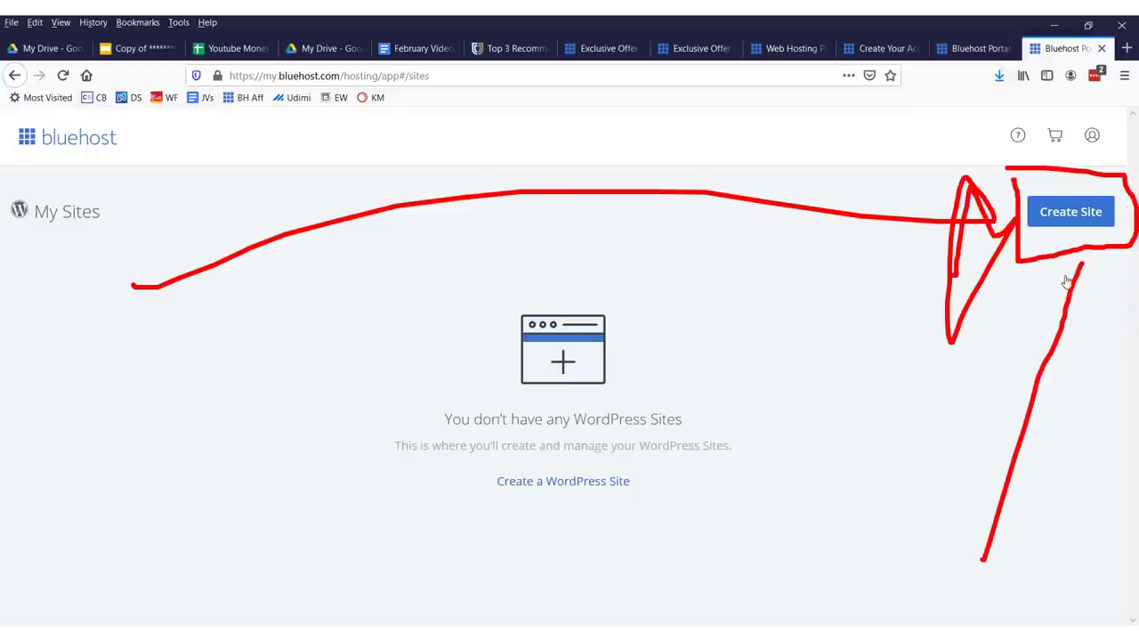
{"action": "key", "text": "Escape"}
- Start site creation and mark the WordPress and WebsiteBuilder build options
{"action": "left_click", "coordinate": [1069, 211]}
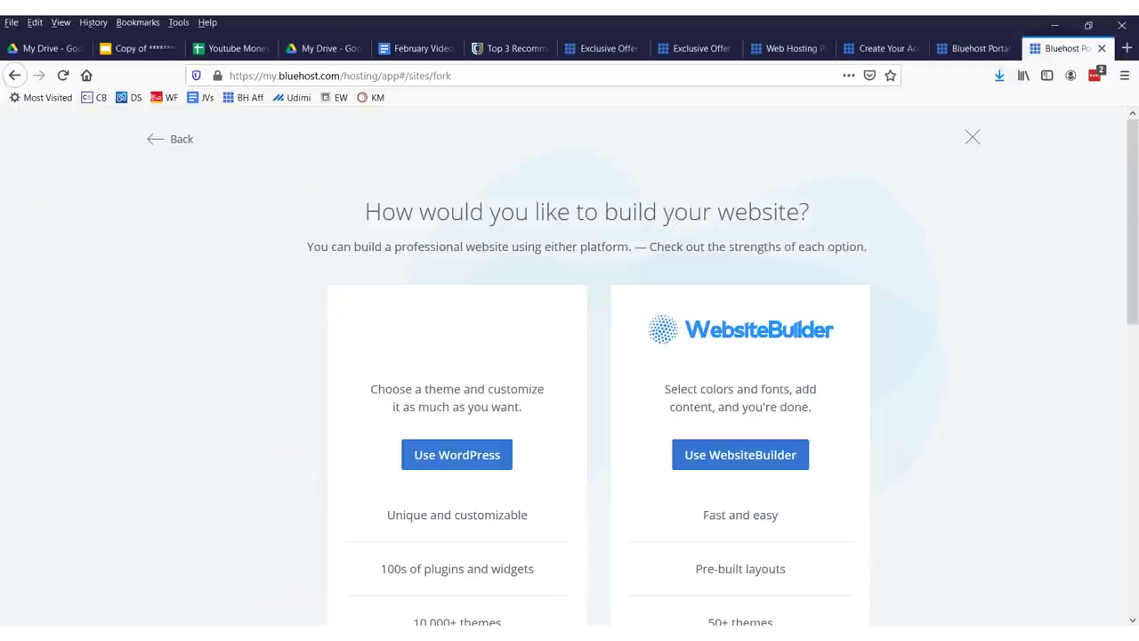
{"action": "scroll", "coordinate": [641, 409], "scroll_direction": "down", "scroll_amount": 3}
{"action": "scroll", "coordinate": [643, 435], "scroll_direction": "up", "scroll_amount": 3}
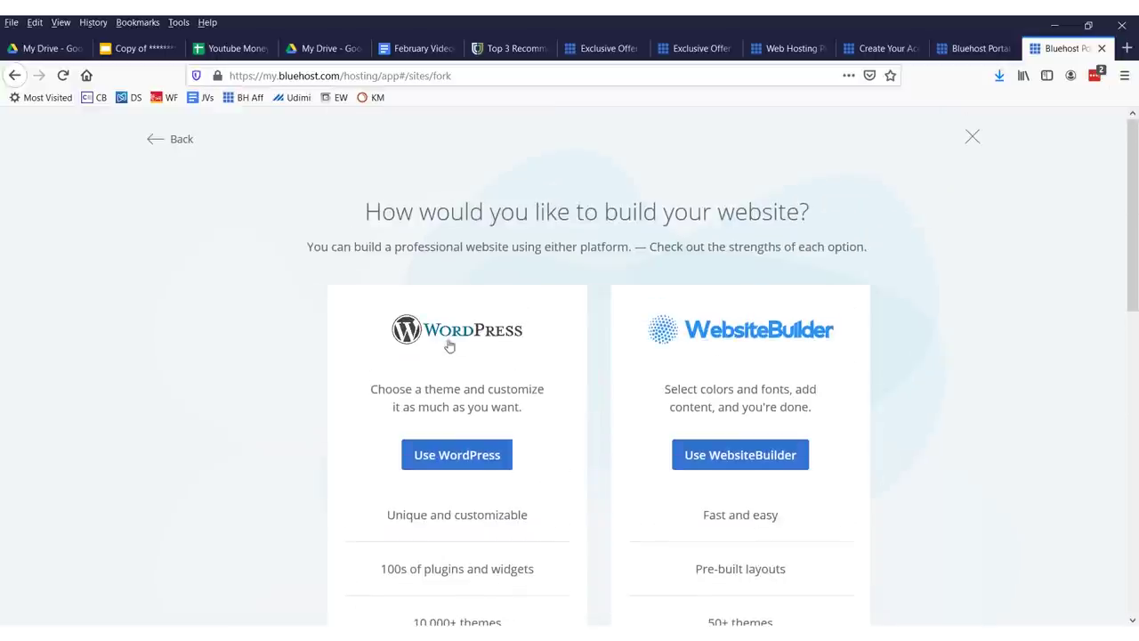
{"action": "left_click_drag", "start_coordinate": [283, 255], "coordinate": [293, 272]}
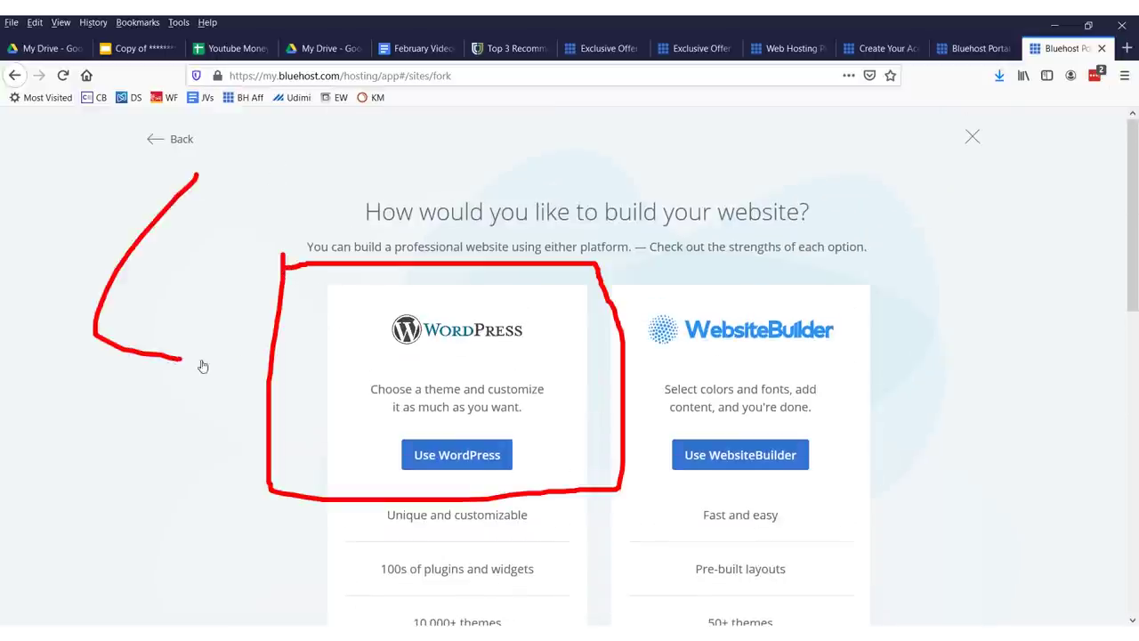
{"action": "left_click_drag", "start_coordinate": [203, 366], "coordinate": [206, 422]}
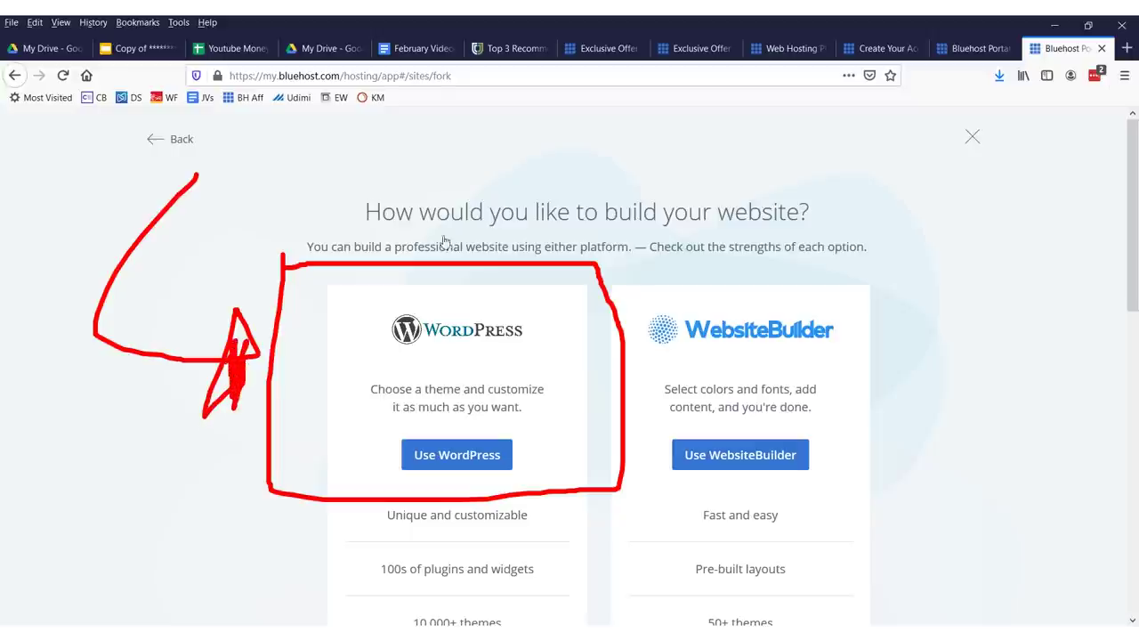
{"action": "mouse_move", "coordinate": [614, 136]}
{"action": "left_mouse_down"}
{"action": "mouse_move", "coordinate": [663, 365]}
{"action": "mouse_move", "coordinate": [677, 342]}
{"action": "mouse_move", "coordinate": [705, 356]}
{"action": "left_mouse_up"}
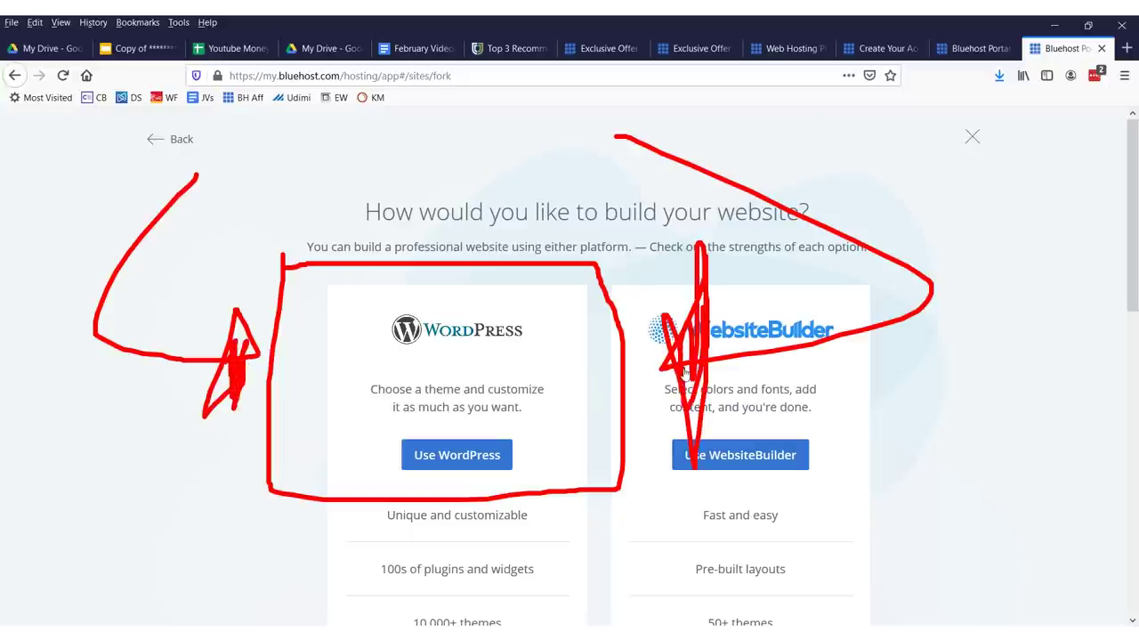
- Pick Use WordPress over WebsiteBuilder to bring up the new site details form
{"action": "key", "text": "e"}
{"action": "mouse_move", "coordinate": [666, 361]}
{"action": "left_mouse_down"}
{"action": "mouse_move", "coordinate": [845, 364]}
{"action": "mouse_move", "coordinate": [613, 297]}
{"action": "mouse_move", "coordinate": [805, 349]}
{"action": "left_mouse_up"}
{"action": "mouse_move", "coordinate": [647, 285]}
{"action": "left_mouse_down"}
{"action": "mouse_move", "coordinate": [783, 329]}
{"action": "mouse_move", "coordinate": [658, 381]}
{"action": "left_mouse_up"}
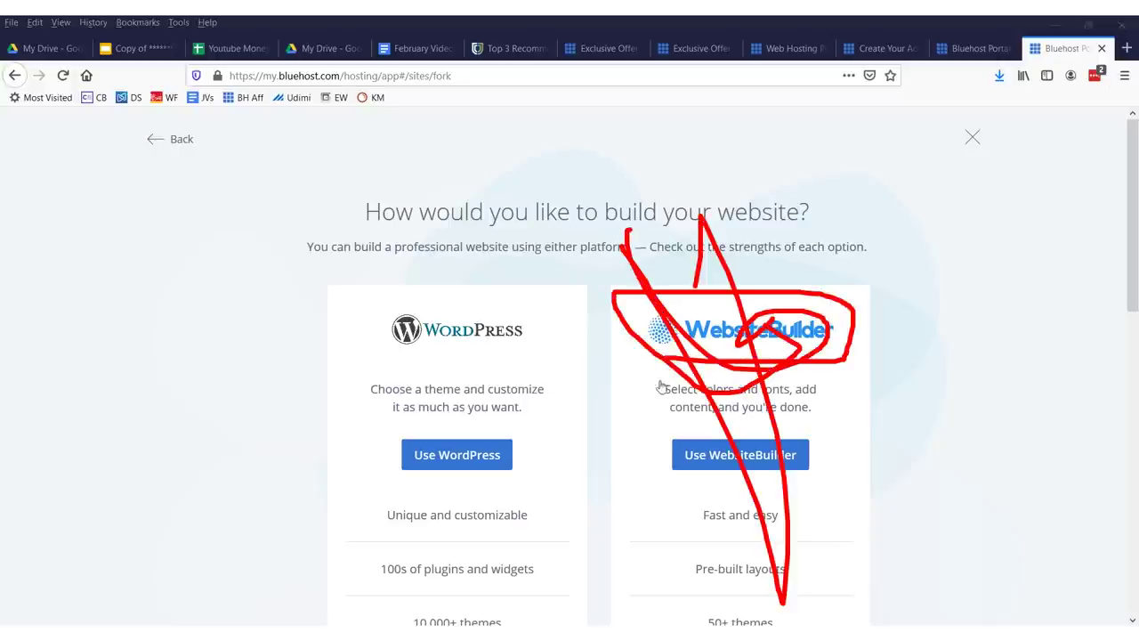
{"action": "key", "text": "e"}
{"action": "mouse_move", "coordinate": [504, 424]}
{"action": "left_mouse_down"}
{"action": "mouse_move", "coordinate": [427, 508]}
{"action": "mouse_move", "coordinate": [419, 534]}
{"action": "mouse_move", "coordinate": [593, 518]}
{"action": "left_mouse_up"}
{"action": "key", "text": "e"}
{"action": "scroll", "coordinate": [311, 505], "scroll_direction": "down", "scroll_amount": 3}
{"action": "mouse_move", "coordinate": [511, 449]}
{"action": "left_mouse_down"}
{"action": "mouse_move", "coordinate": [409, 445]}
{"action": "mouse_move", "coordinate": [531, 470]}
{"action": "mouse_move", "coordinate": [382, 453]}
{"action": "mouse_move", "coordinate": [382, 472]}
{"action": "left_mouse_up"}
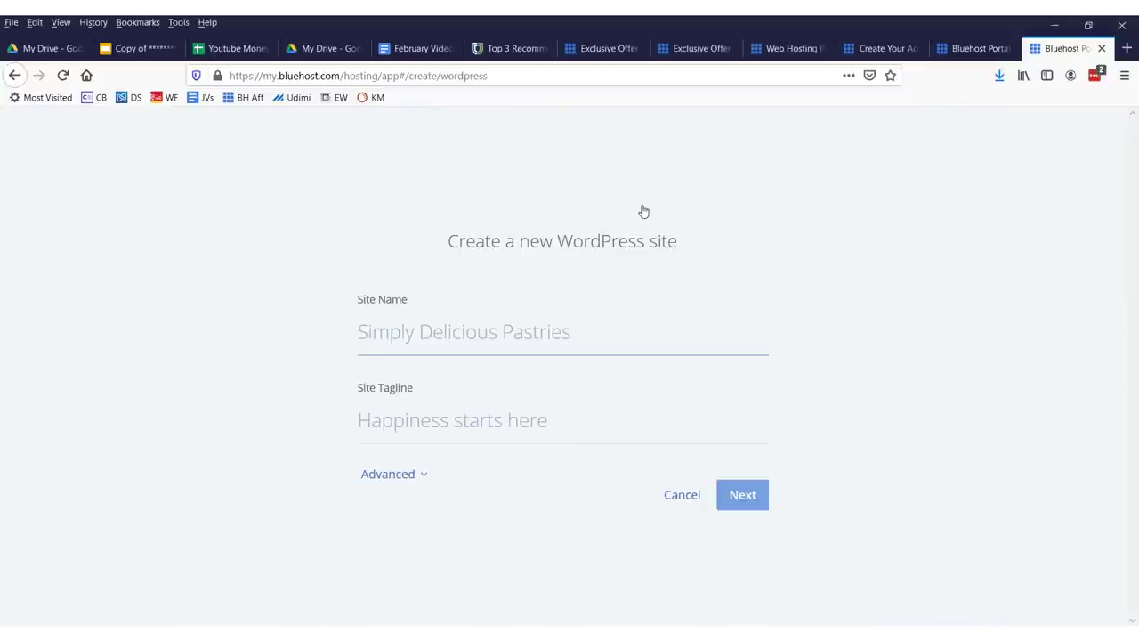
- Enter site name 'My Weight Loss Blog' and tagline 'Lose Weight and Drink Beer!', then continue
{"action": "type", "text": "My"}
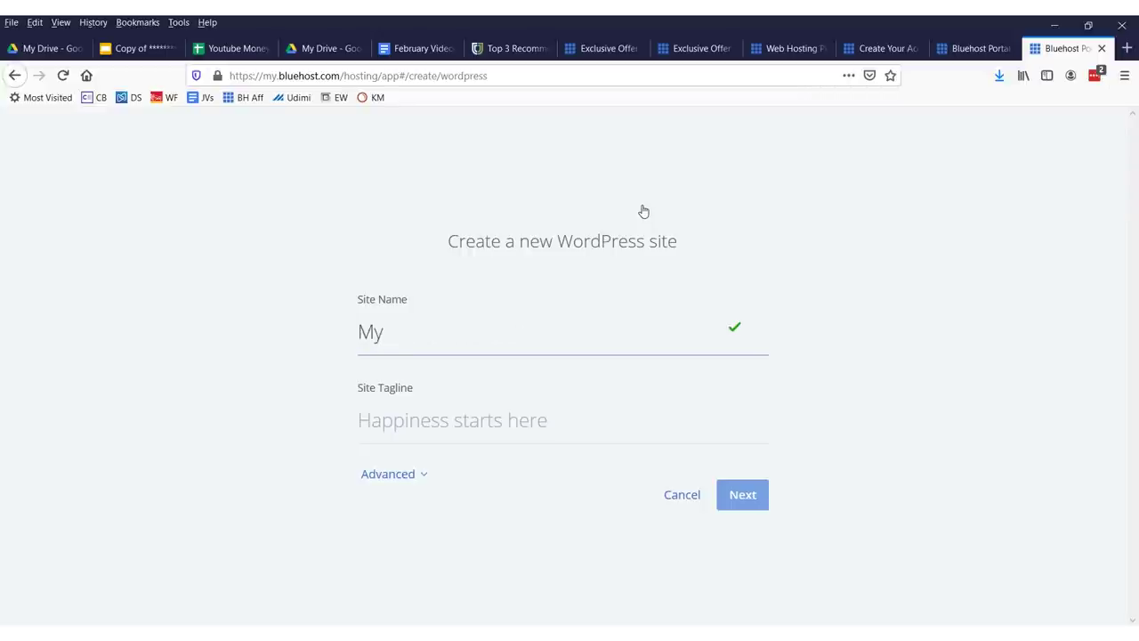
{"action": "type", "text": " Weight "}
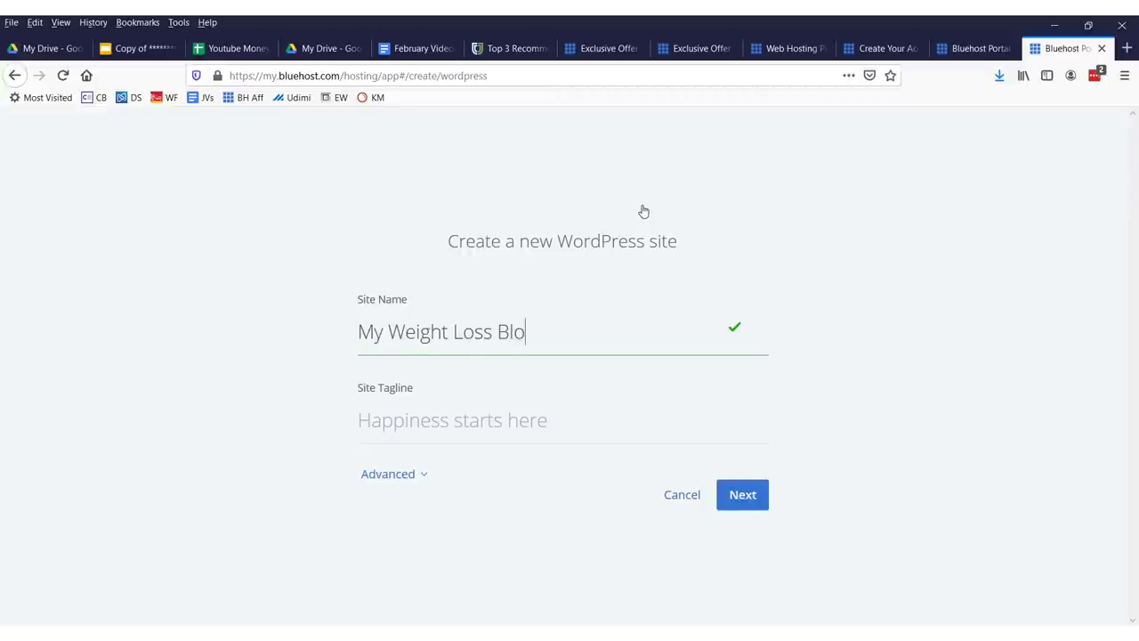
{"action": "type", "text": "Lose Weight and Drink Beer!"}
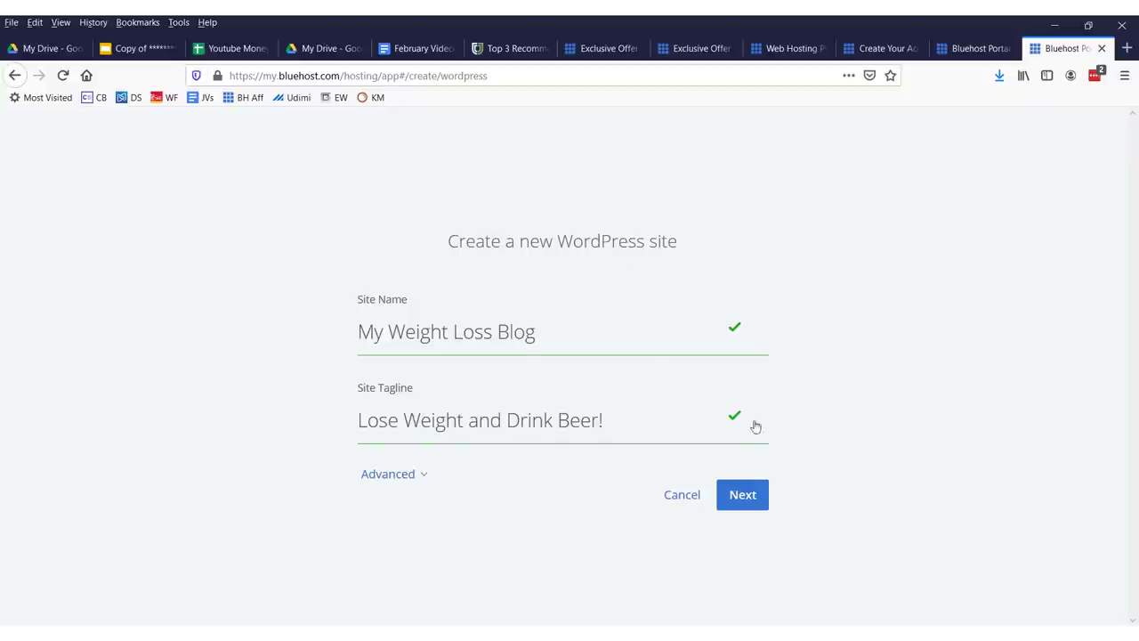
{"action": "mouse_move", "coordinate": [818, 472]}
{"action": "left_mouse_down"}
{"action": "mouse_move", "coordinate": [738, 547]}
{"action": "mouse_move", "coordinate": [851, 540]}
{"action": "left_mouse_up"}
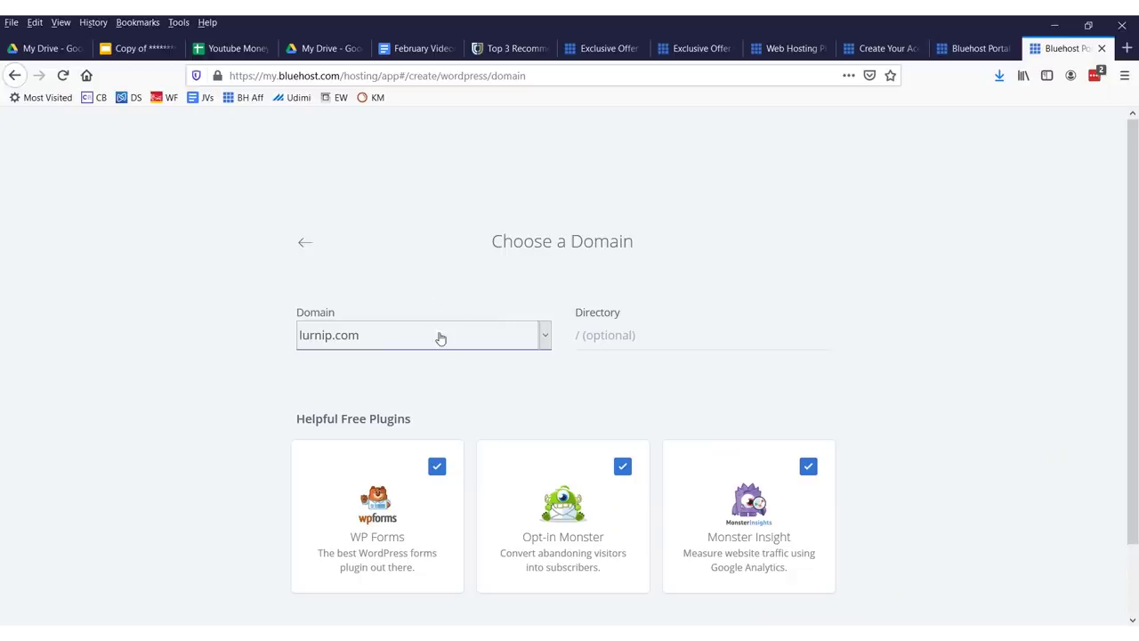
- Install WordPress on lurnip.com, keeping WP Forms, Opt-in Monster and Monster Insight checked
{"action": "left_click", "coordinate": [439, 338]}
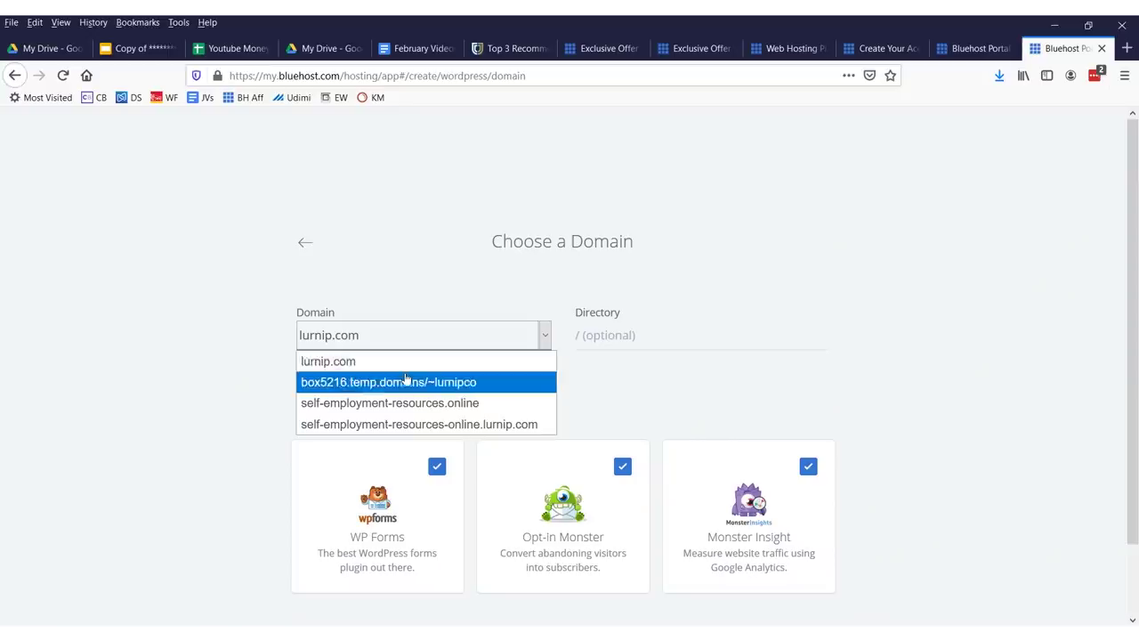
{"action": "left_click", "coordinate": [351, 363]}
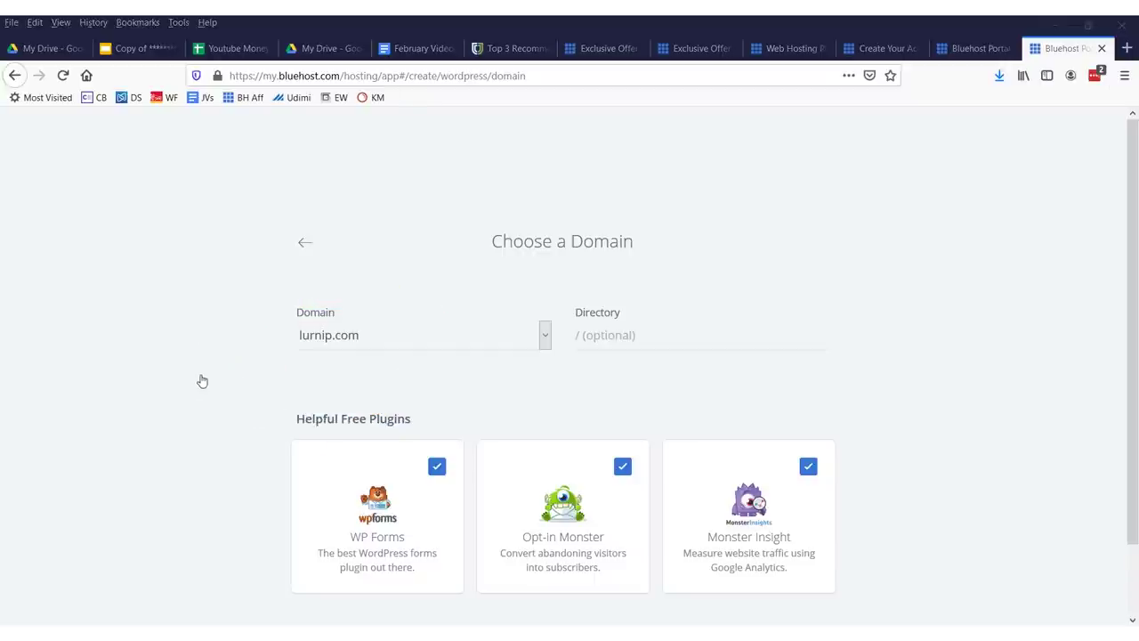
{"action": "scroll", "coordinate": [211, 386], "scroll_direction": "down", "scroll_amount": 2}
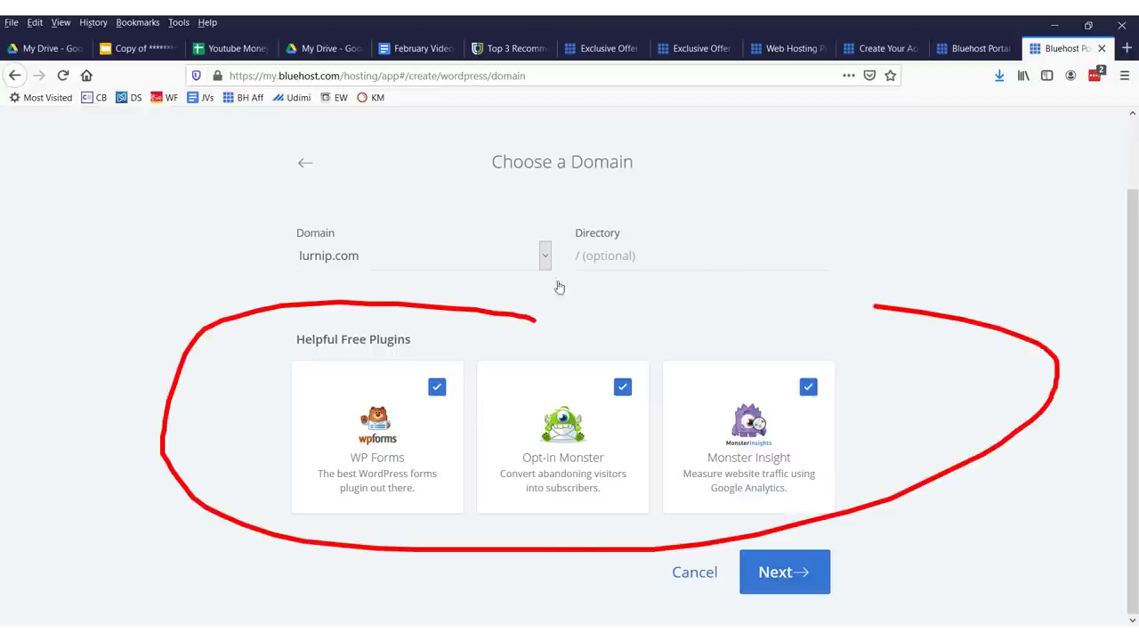
{"action": "left_click", "coordinate": [778, 571]}
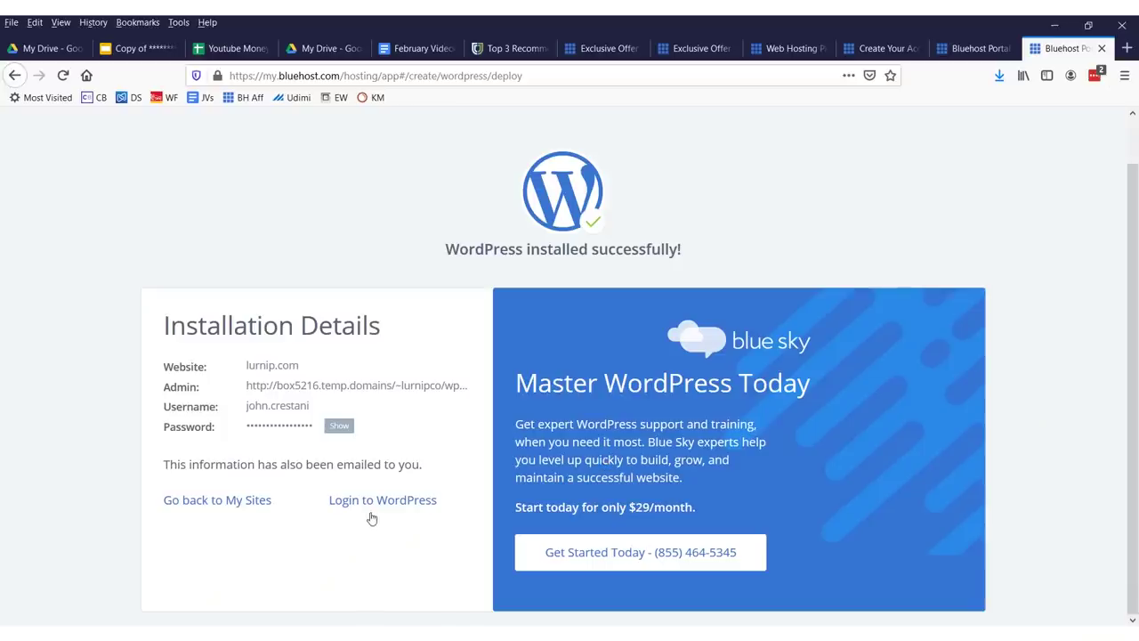
{"action": "left_click_drag", "start_coordinate": [280, 416], "coordinate": [366, 433]}
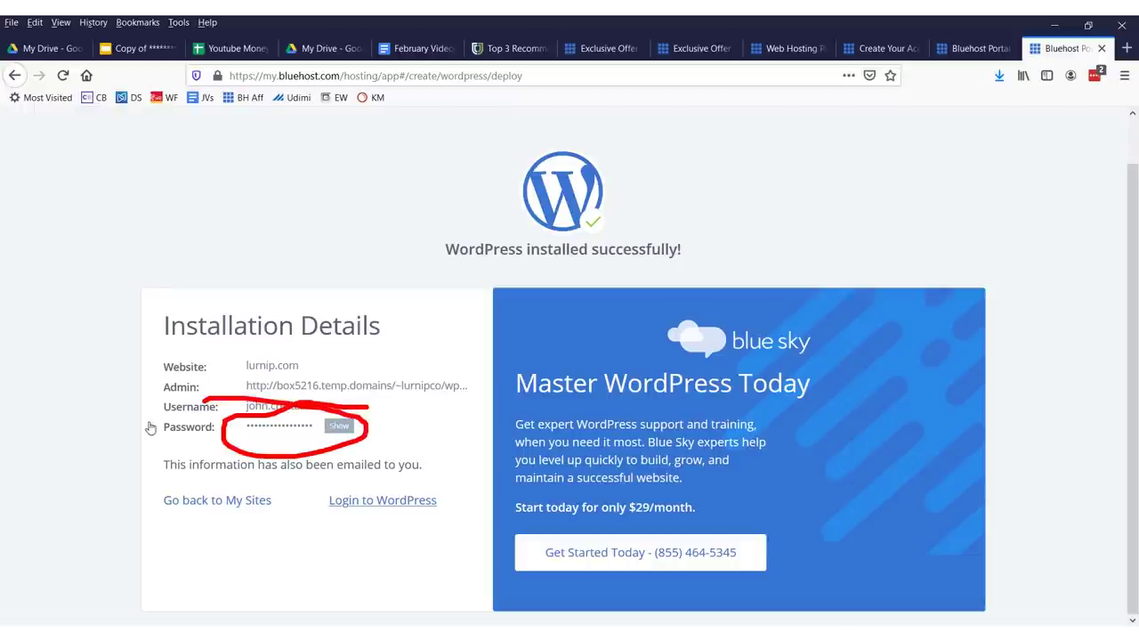
{"action": "key", "text": "e"}
{"action": "left_click_drag", "start_coordinate": [164, 414], "coordinate": [309, 425]}
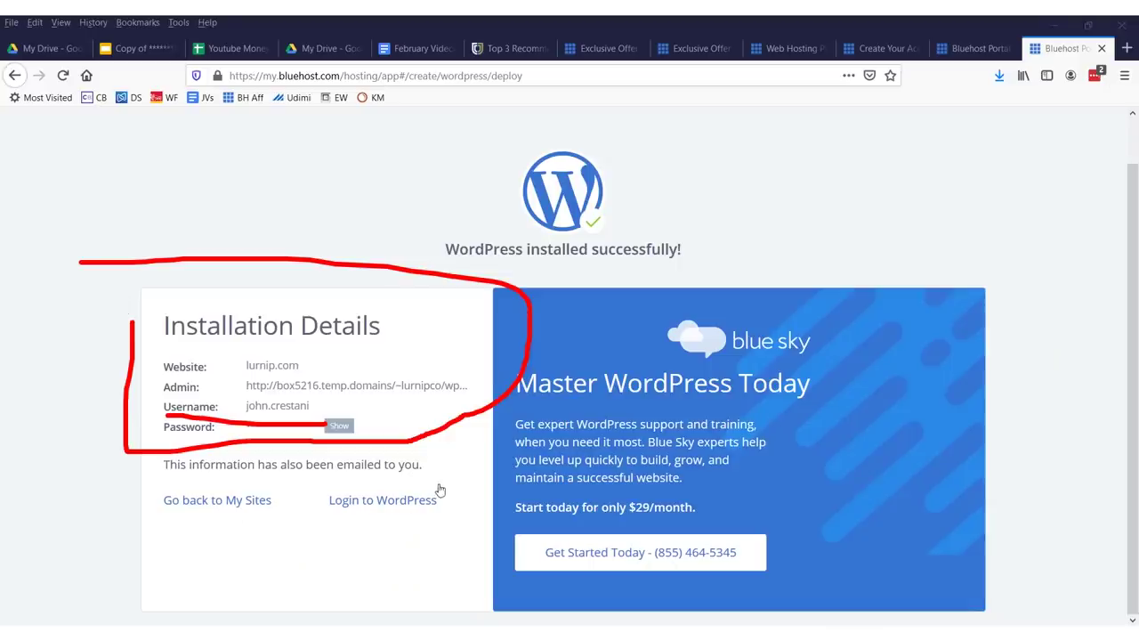
{"action": "left_click_drag", "start_coordinate": [322, 518], "coordinate": [373, 478]}
{"action": "mouse_move", "coordinate": [358, 374]}
{"action": "left_mouse_down"}
{"action": "mouse_move", "coordinate": [147, 427]}
{"action": "mouse_move", "coordinate": [58, 383]}
{"action": "mouse_move", "coordinate": [267, 336]}
{"action": "left_mouse_up"}
{"action": "key", "text": "Escape"}
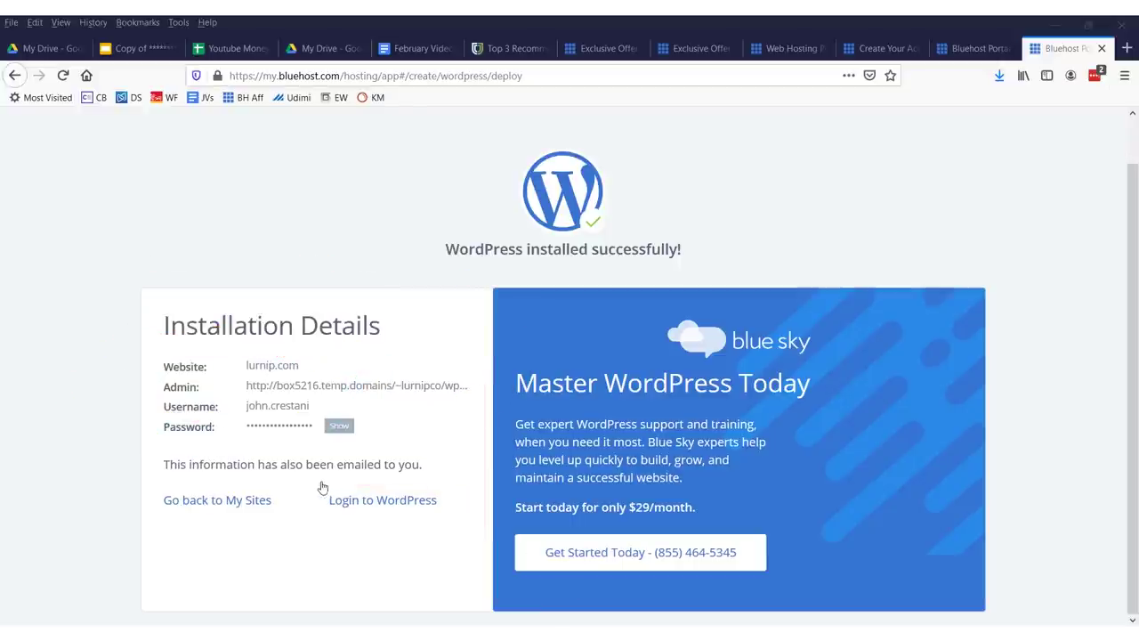
{"action": "mouse_move", "coordinate": [370, 532]}
{"action": "left_mouse_down"}
{"action": "mouse_move", "coordinate": [460, 483]}
{"action": "mouse_move", "coordinate": [323, 480]}
{"action": "left_mouse_up"}
- Log in to My Weight Loss Blog and open Appearance > Themes
{"action": "key", "text": "Escape"}
{"action": "left_click", "coordinate": [409, 507]}
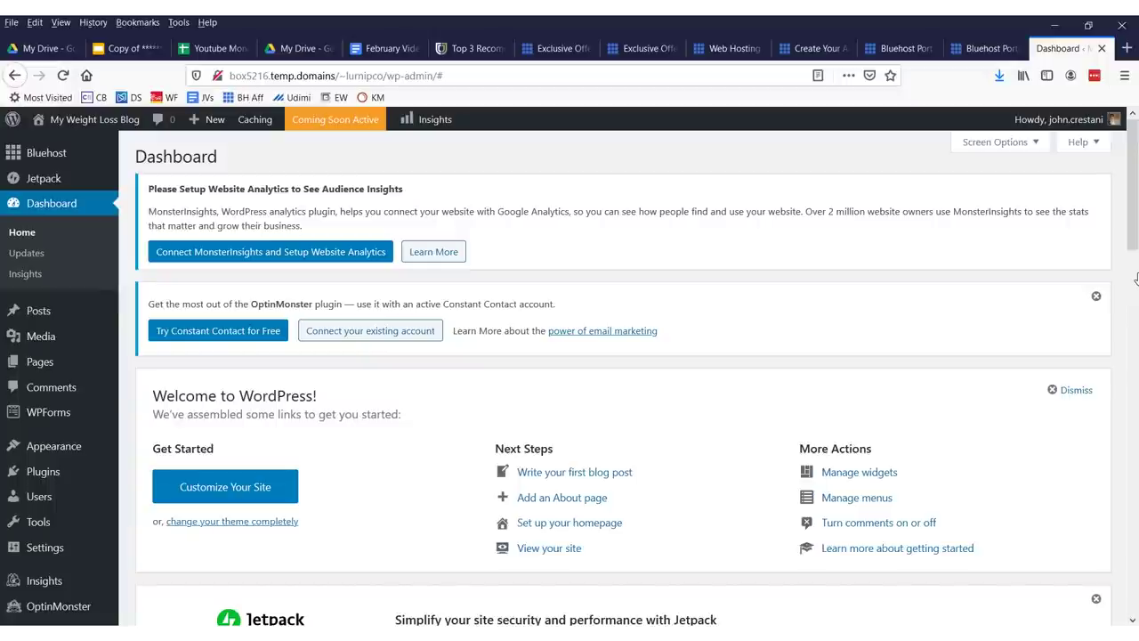
{"action": "mouse_move", "coordinate": [50, 452]}
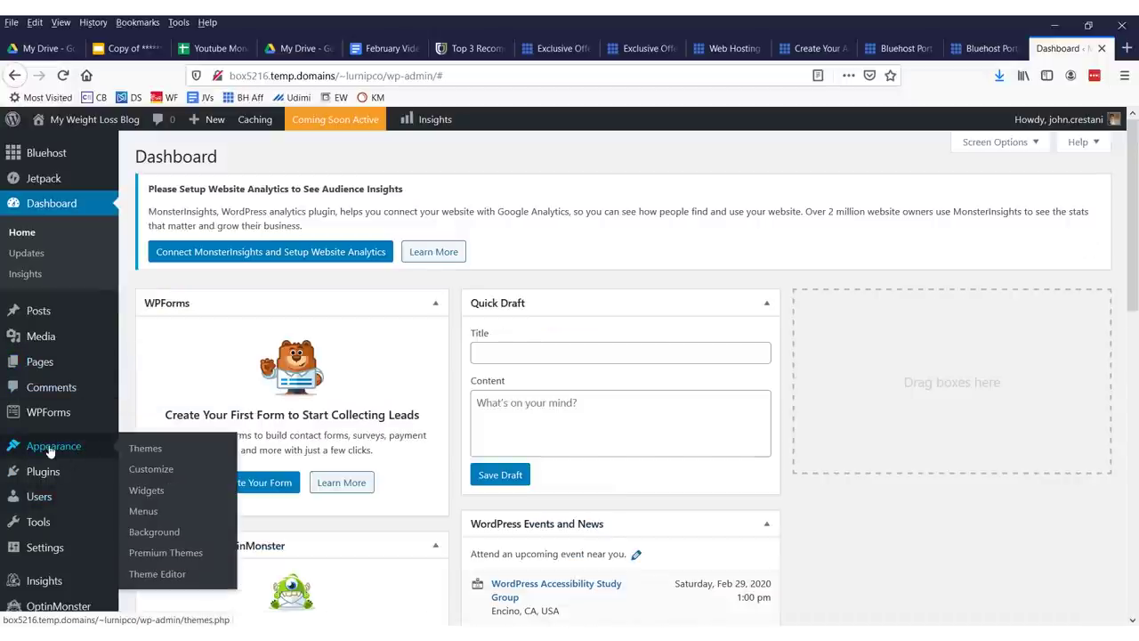
{"action": "left_click_drag", "start_coordinate": [152, 427], "coordinate": [129, 431]}
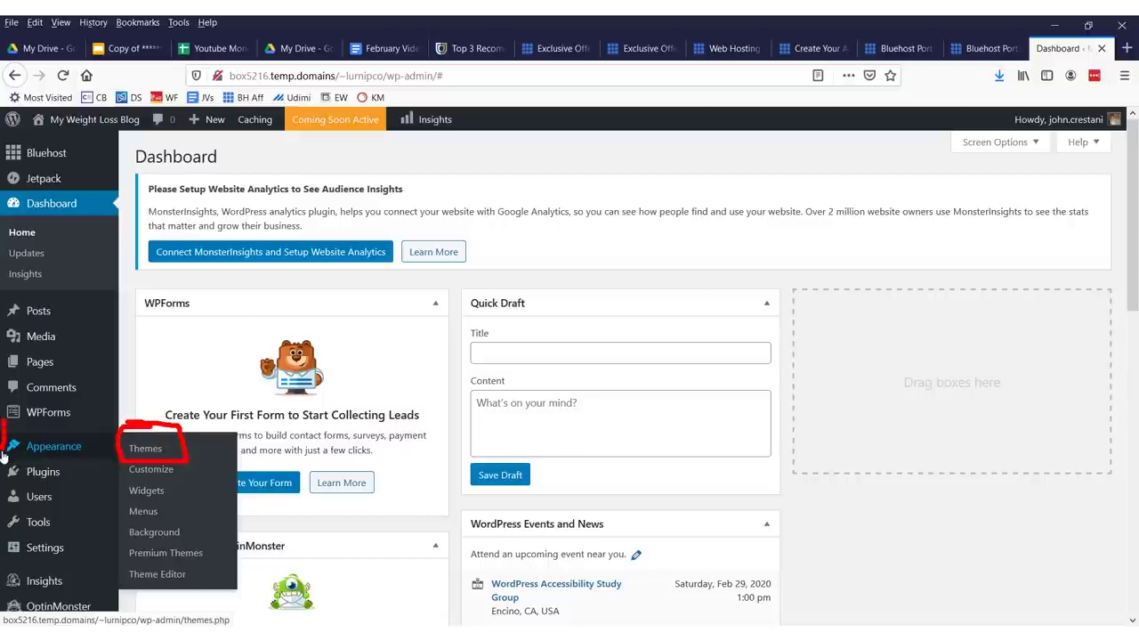
{"action": "left_click_drag", "start_coordinate": [3, 454], "coordinate": [119, 465]}
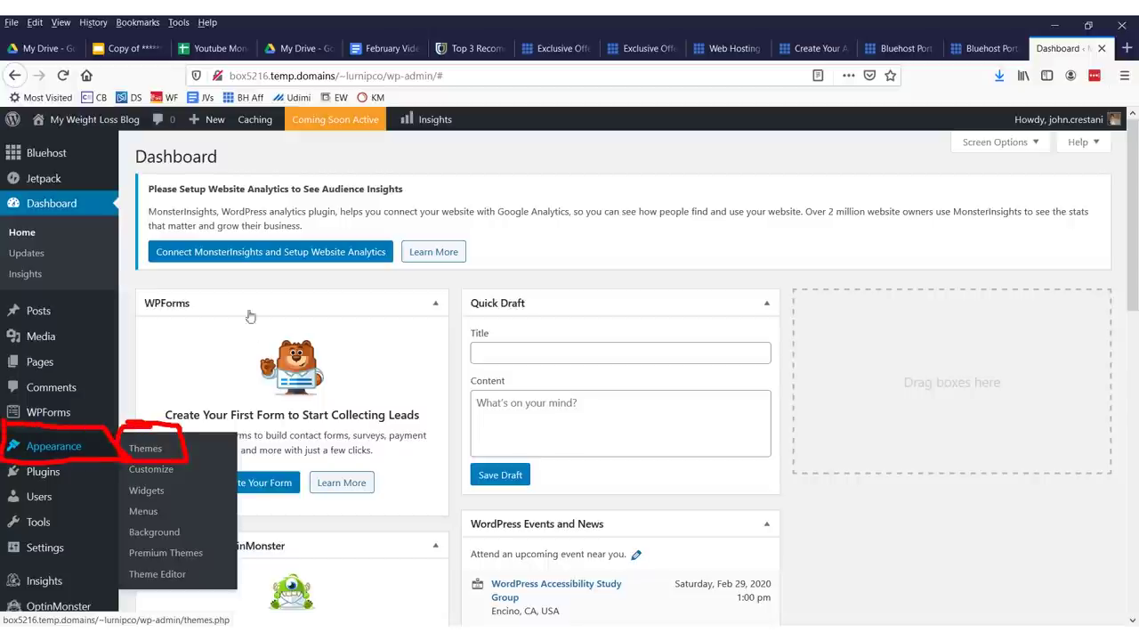
{"action": "mouse_move", "coordinate": [250, 316]}
{"action": "left_mouse_down"}
{"action": "mouse_move", "coordinate": [222, 418]}
{"action": "mouse_move", "coordinate": [196, 434]}
{"action": "left_mouse_up"}
{"action": "key", "text": "Escape"}
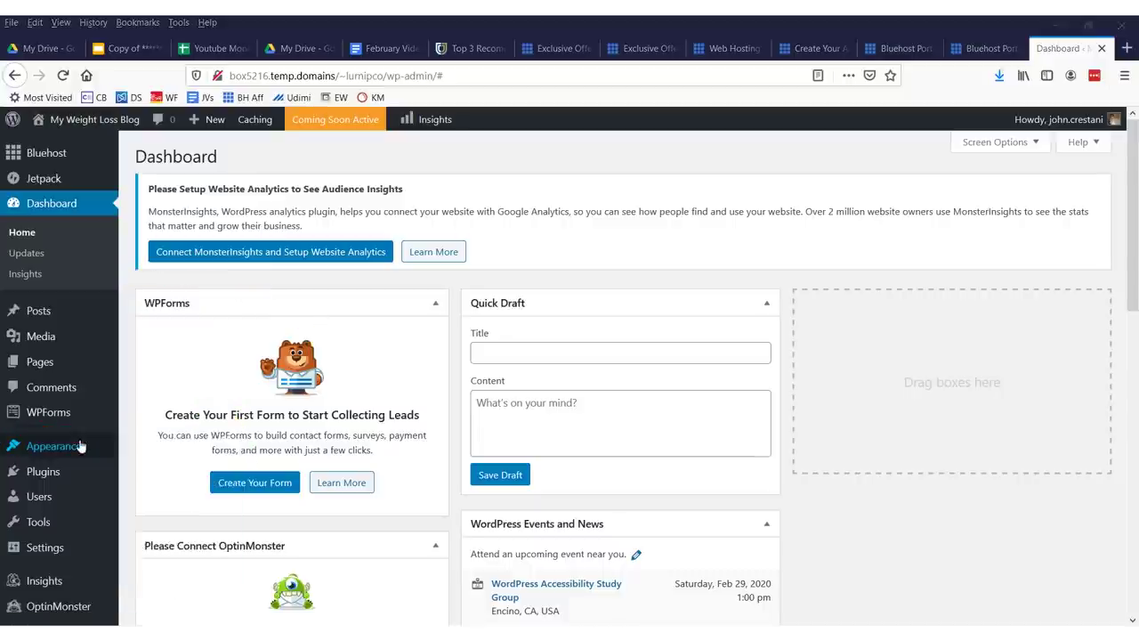
{"action": "mouse_move", "coordinate": [80, 445]}
{"action": "left_click", "coordinate": [173, 449]}
{"action": "scroll", "coordinate": [547, 333], "scroll_direction": "down", "scroll_amount": 2}
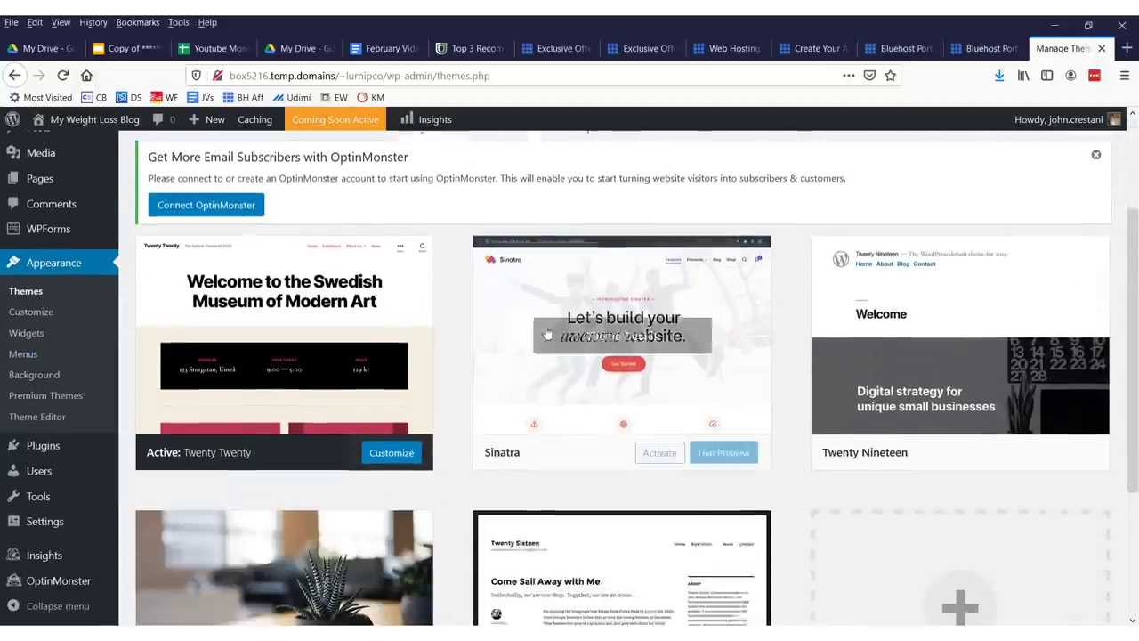
{"action": "scroll", "coordinate": [547, 333], "scroll_direction": "down", "scroll_amount": 1}
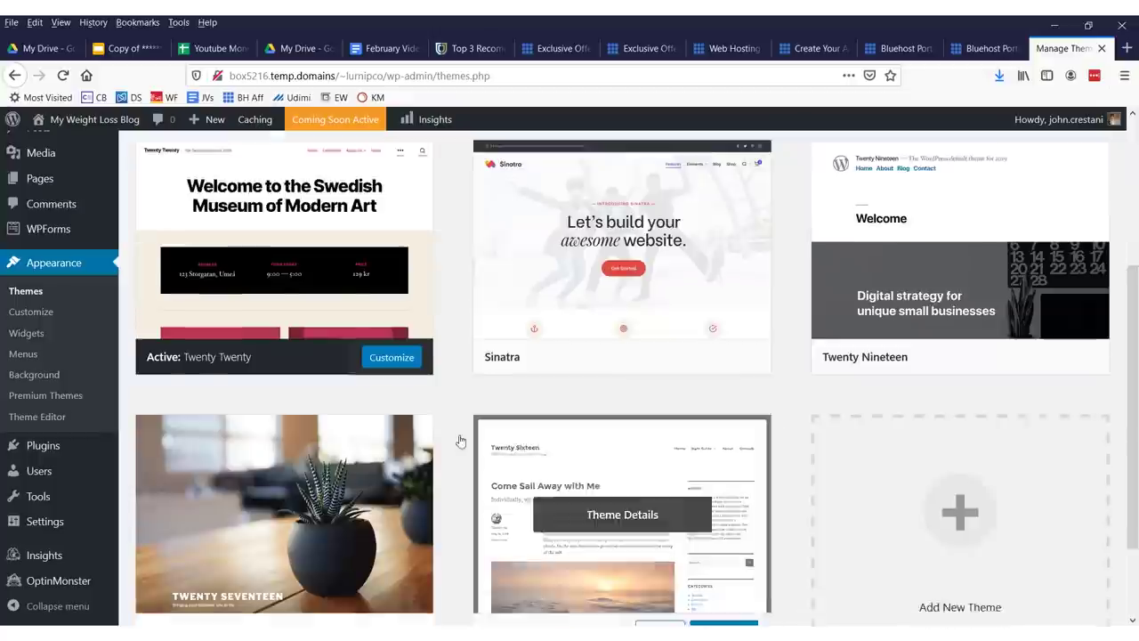
{"action": "scroll", "coordinate": [460, 440], "scroll_direction": "down", "scroll_amount": 1}
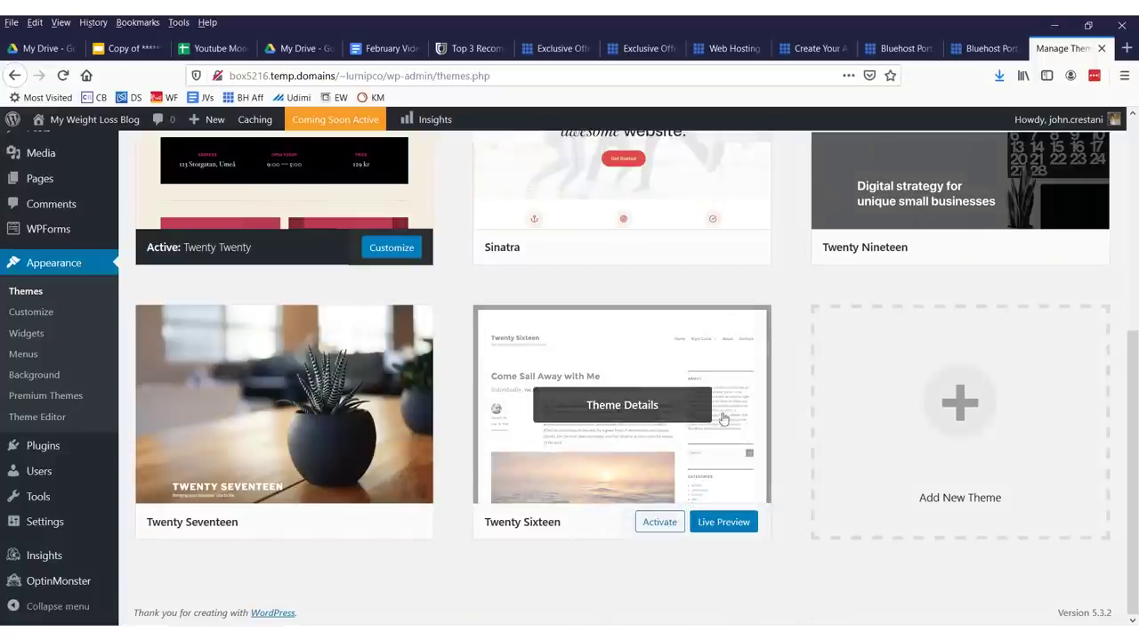
{"action": "scroll", "coordinate": [605, 427], "scroll_direction": "up", "scroll_amount": 2}
{"action": "scroll", "coordinate": [331, 381], "scroll_direction": "down", "scroll_amount": 2}
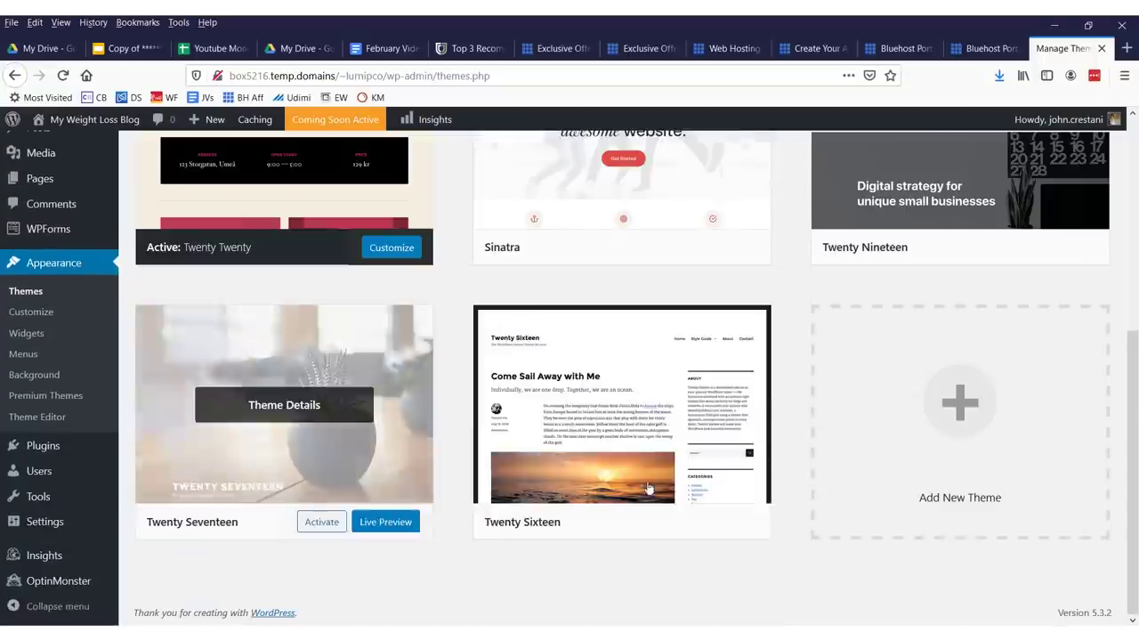
{"action": "mouse_move", "coordinate": [328, 395]}
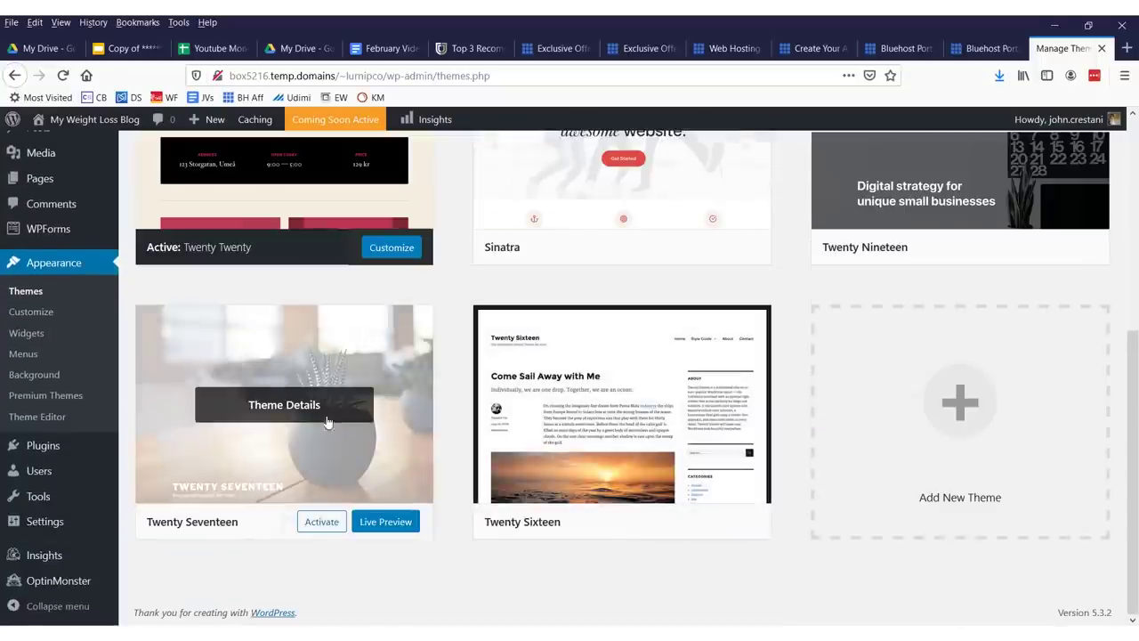
{"action": "left_click", "coordinate": [339, 527]}
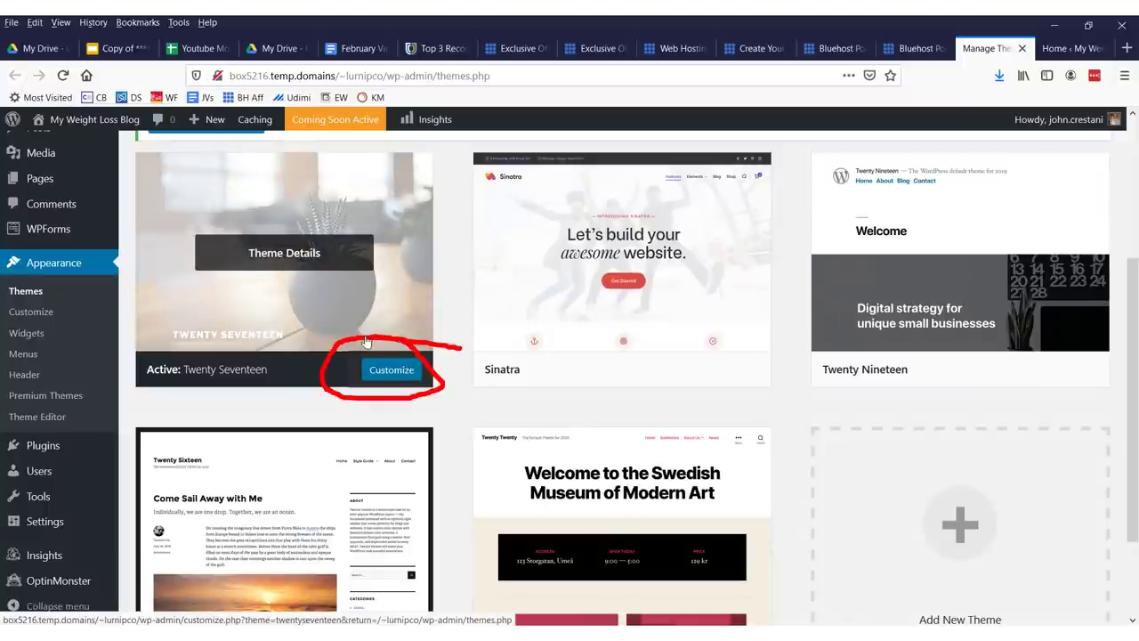
- Open the Customizer for the active Twenty Seventeen theme
{"action": "left_click", "coordinate": [396, 372]}
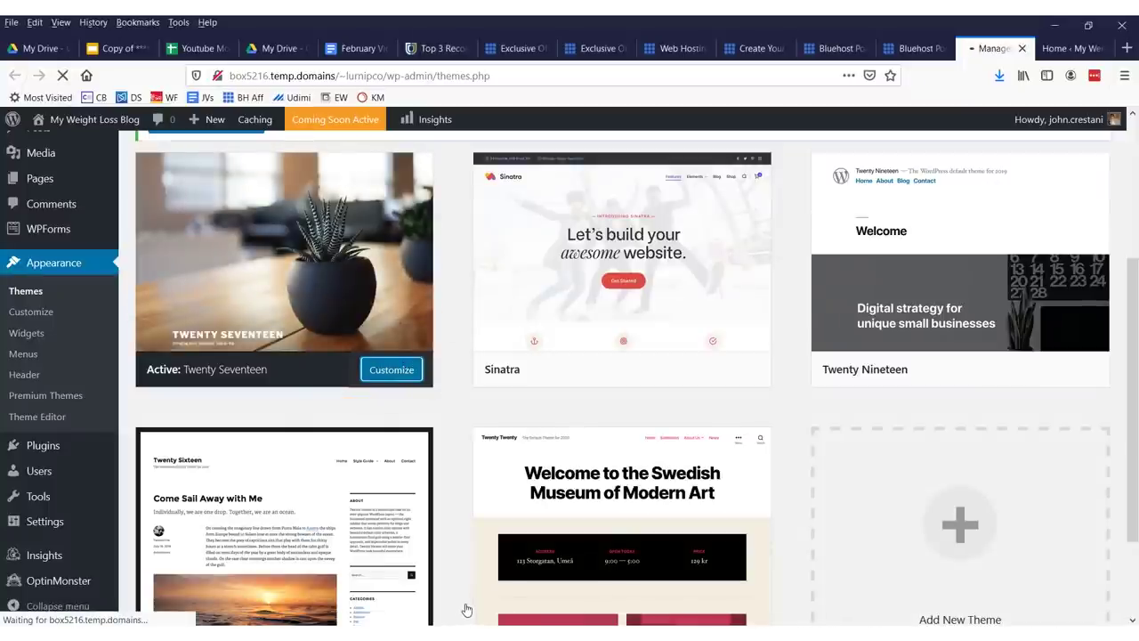
{"action": "scroll", "coordinate": [745, 279], "scroll_direction": "up", "scroll_amount": 3}
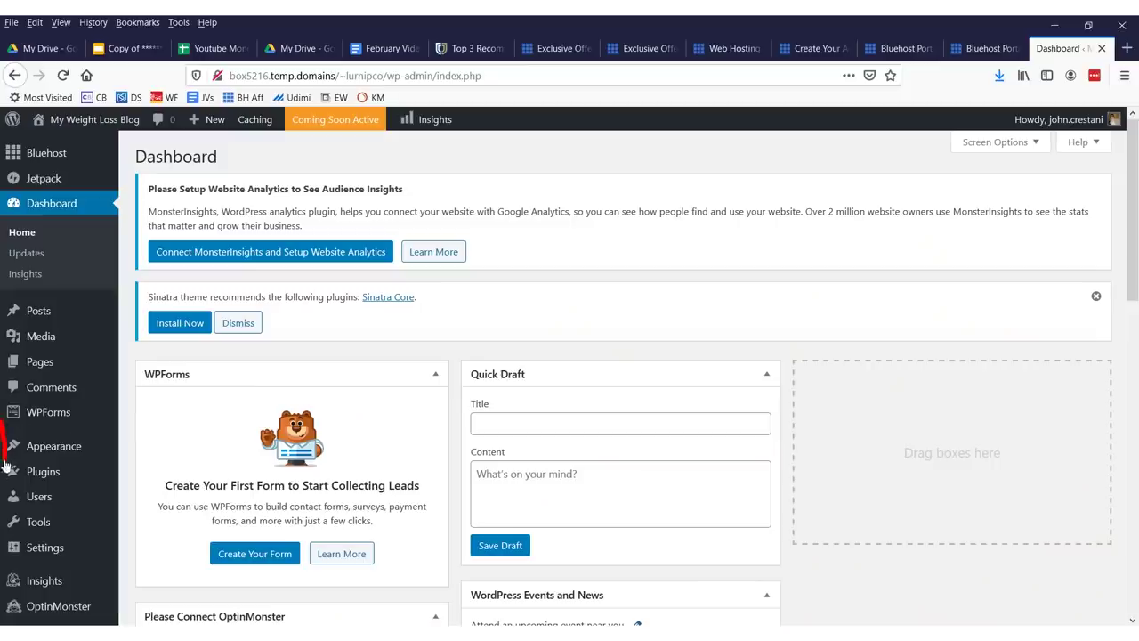
- Return to the installed themes, with Sinatra active, and search them for 'gree'
{"action": "mouse_move", "coordinate": [93, 452]}
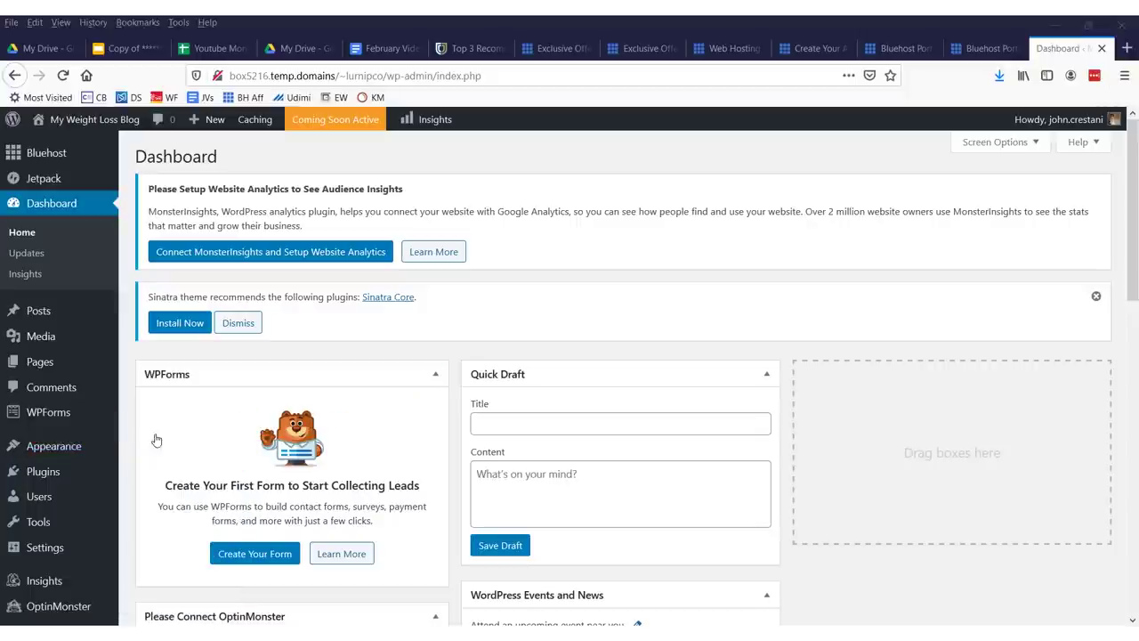
{"action": "left_click", "coordinate": [147, 436]}
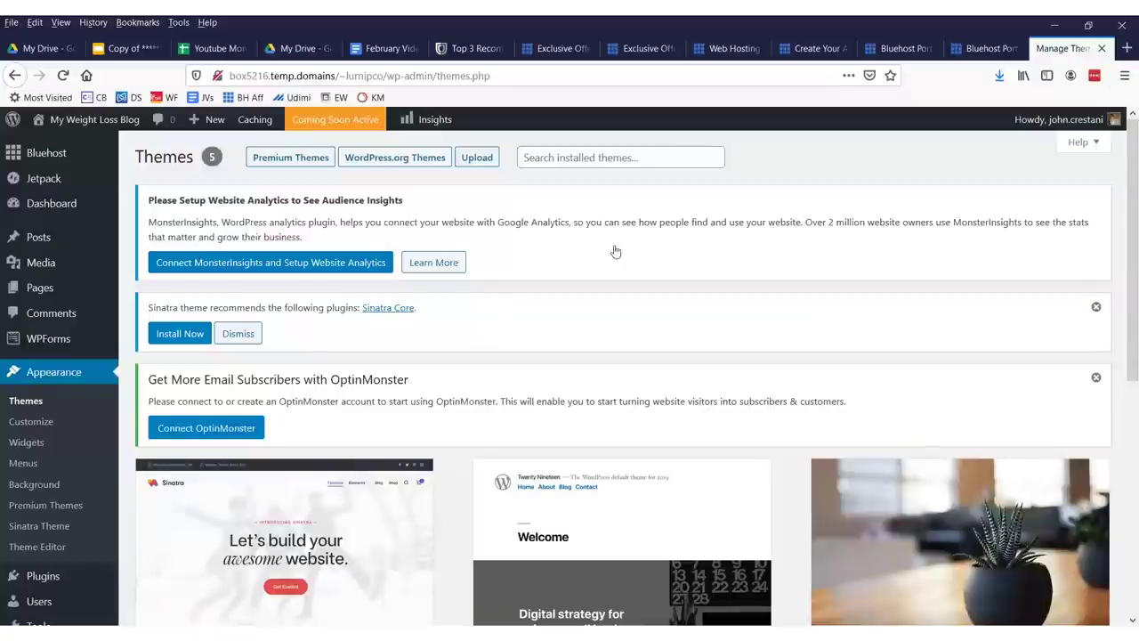
{"action": "left_click", "coordinate": [604, 157]}
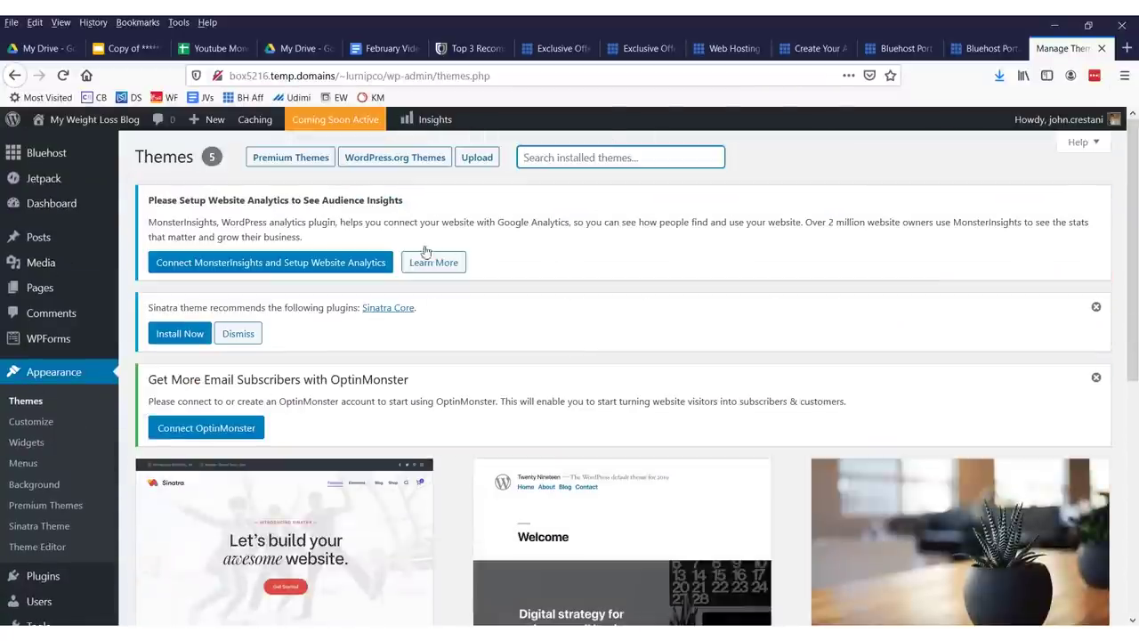
{"action": "scroll", "coordinate": [564, 312], "scroll_direction": "down", "scroll_amount": 4}
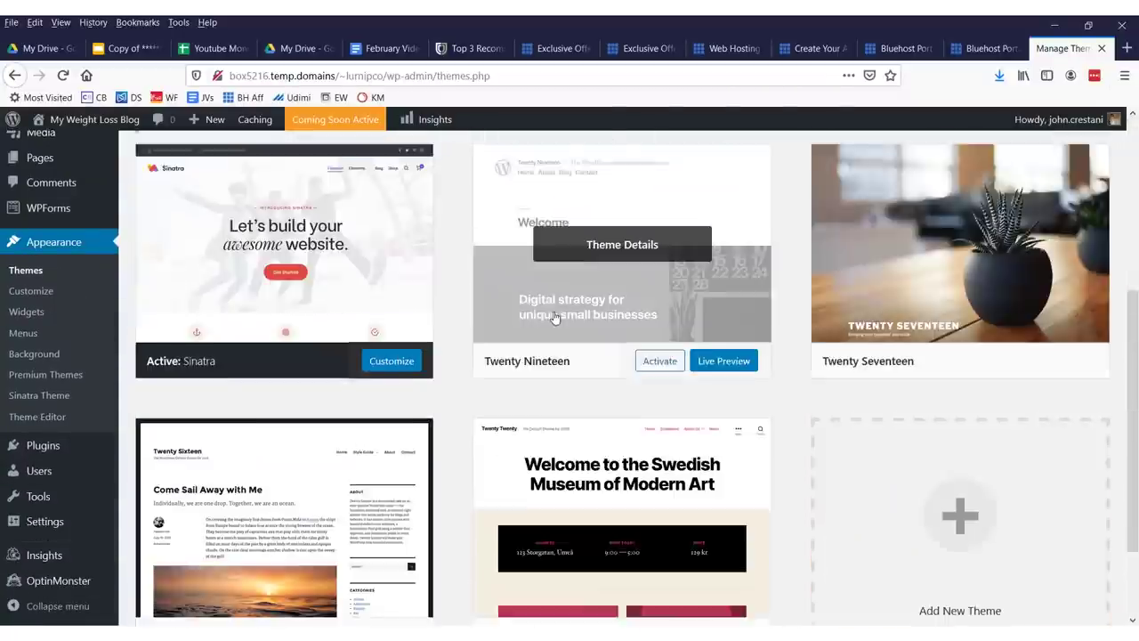
{"action": "scroll", "coordinate": [534, 320], "scroll_direction": "up", "scroll_amount": 2}
{"action": "scroll", "coordinate": [508, 323], "scroll_direction": "down", "scroll_amount": 4}
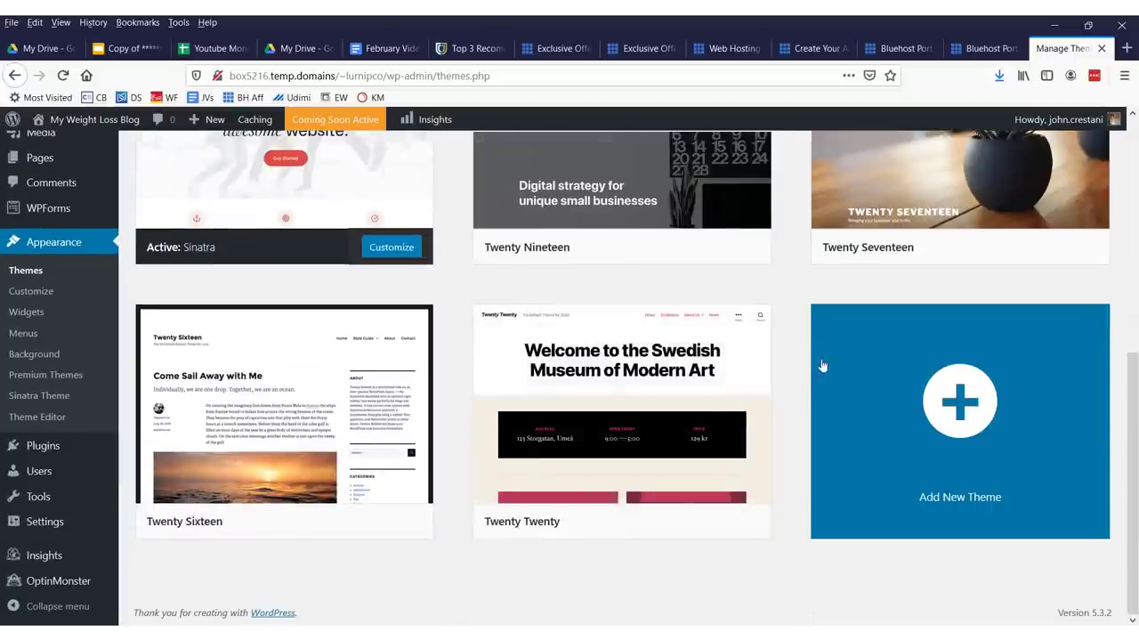
{"action": "scroll", "coordinate": [801, 351], "scroll_direction": "up", "scroll_amount": 6}
{"action": "type", "text": "gree"}
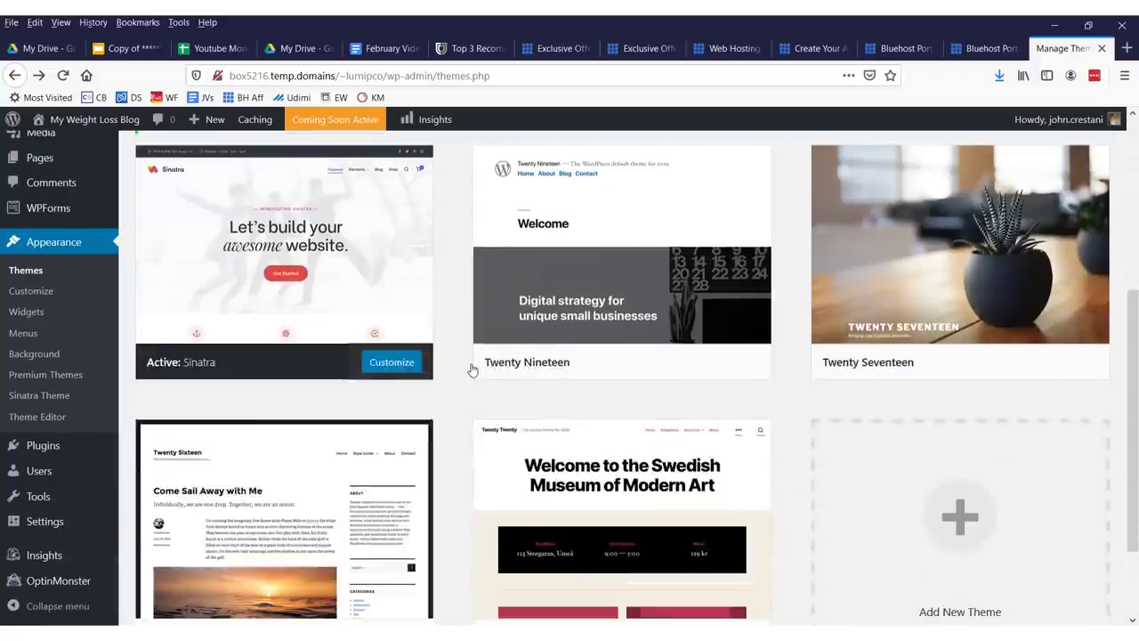
{"action": "scroll", "coordinate": [478, 343], "scroll_direction": "up", "scroll_amount": 5}
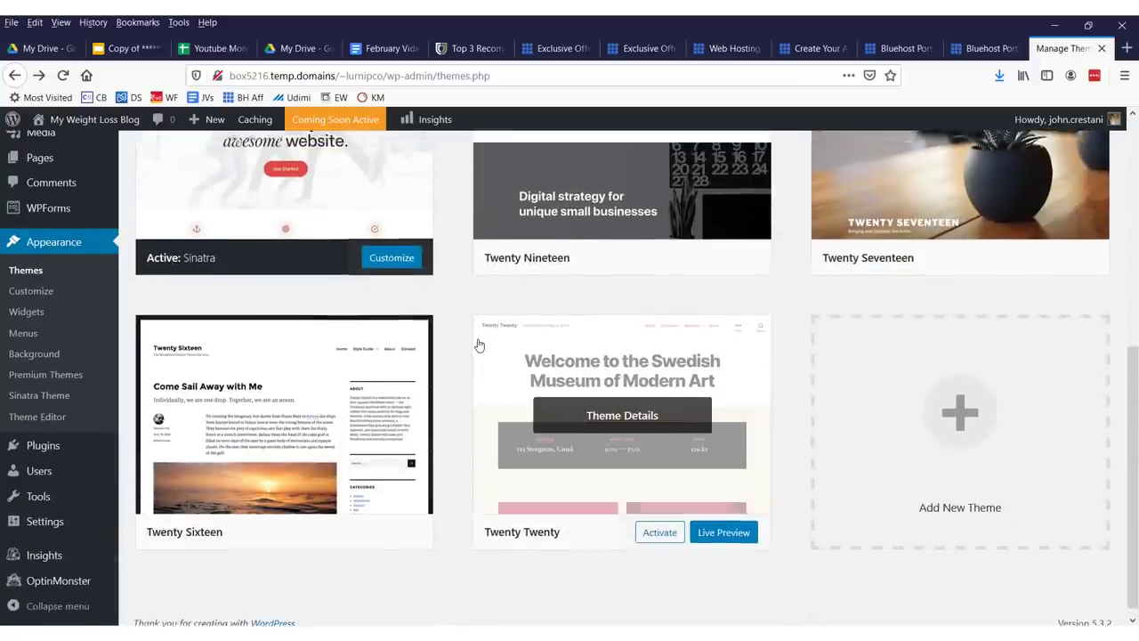
{"action": "left_click", "coordinate": [539, 160]}
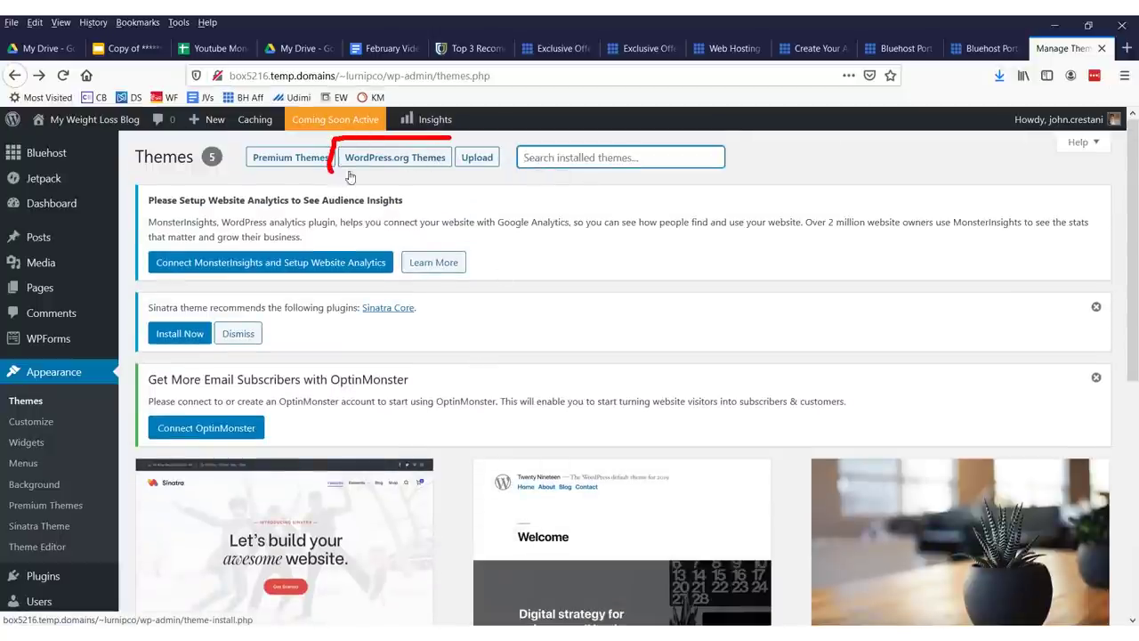
{"action": "left_click_drag", "start_coordinate": [350, 177], "coordinate": [462, 175]}
- Filter the WordPress.org theme directory to E-Commerce and One Column, dropping Blog
{"action": "left_click", "coordinate": [390, 157]}
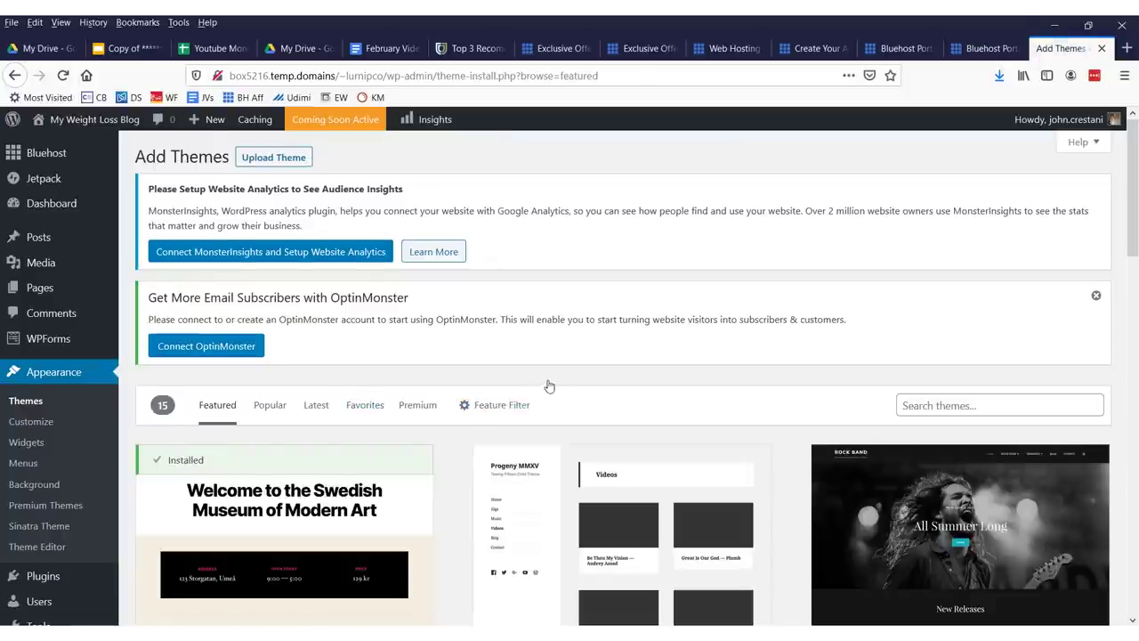
{"action": "mouse_move", "coordinate": [549, 386]}
{"action": "left_mouse_down"}
{"action": "mouse_move", "coordinate": [436, 376]}
{"action": "mouse_move", "coordinate": [483, 433]}
{"action": "mouse_move", "coordinate": [534, 365]}
{"action": "left_mouse_up"}
{"action": "left_click", "coordinate": [467, 405]}
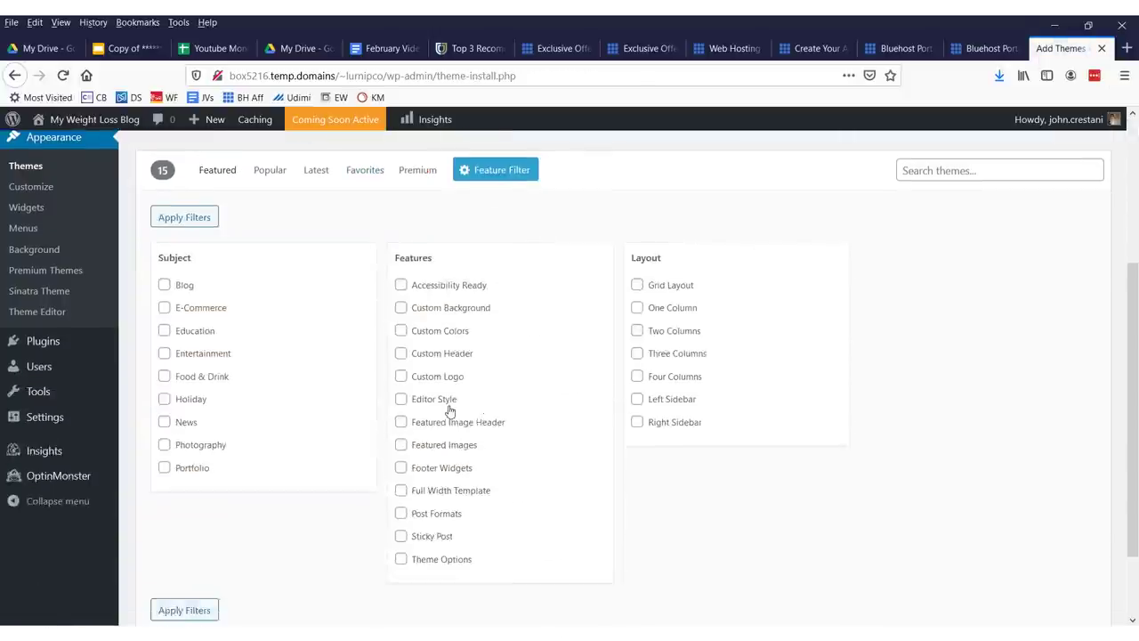
{"action": "left_click", "coordinate": [637, 308]}
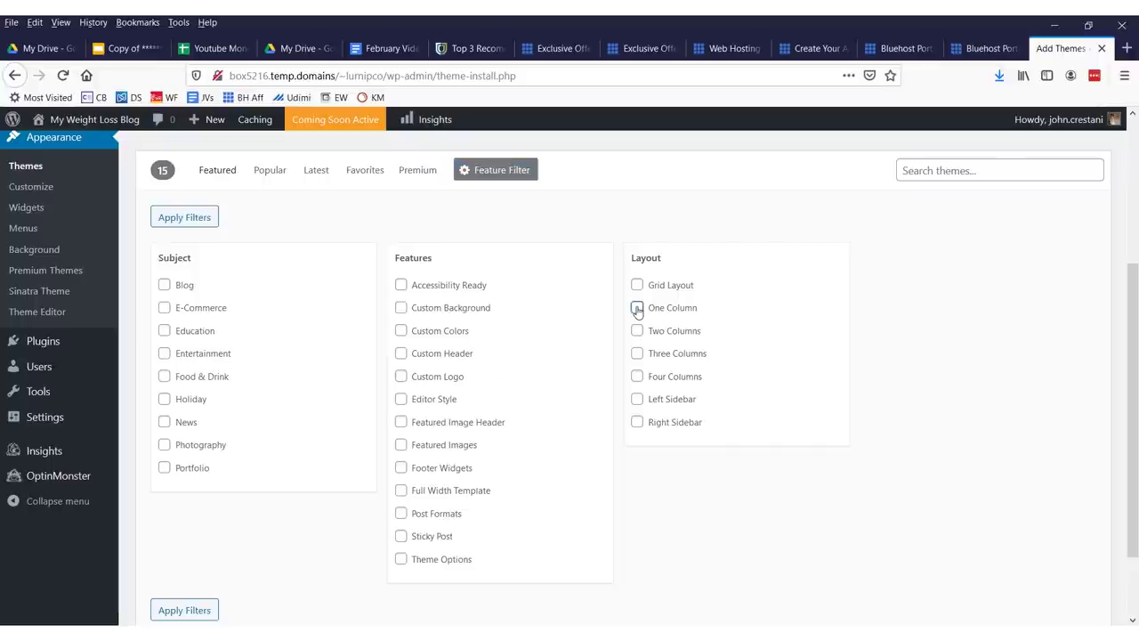
{"action": "left_click", "coordinate": [165, 286]}
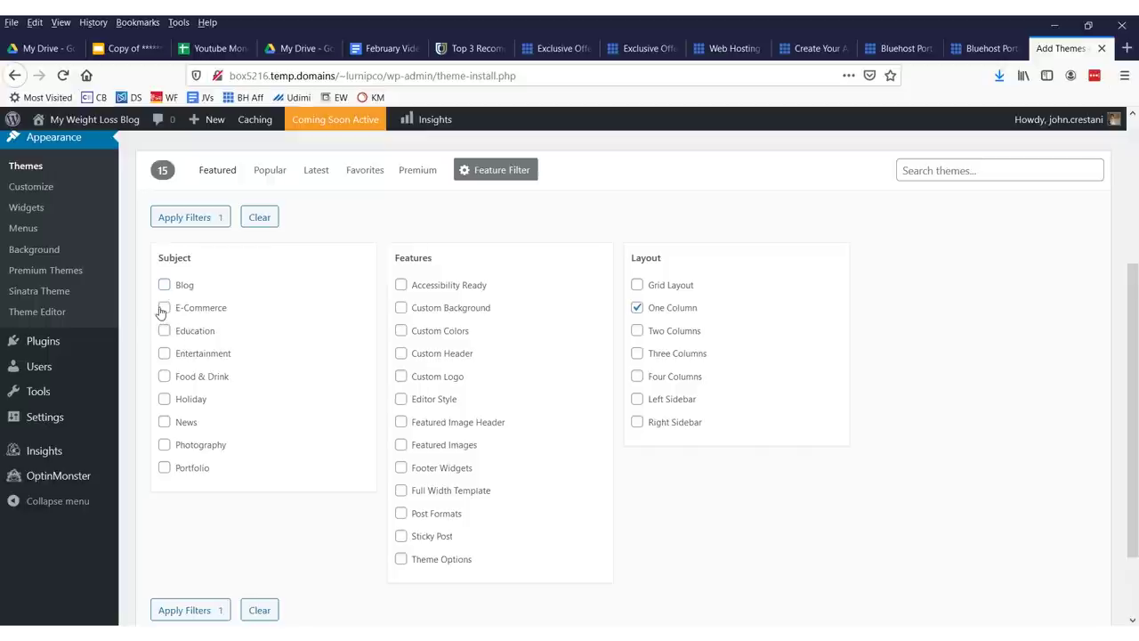
{"action": "left_click", "coordinate": [187, 610]}
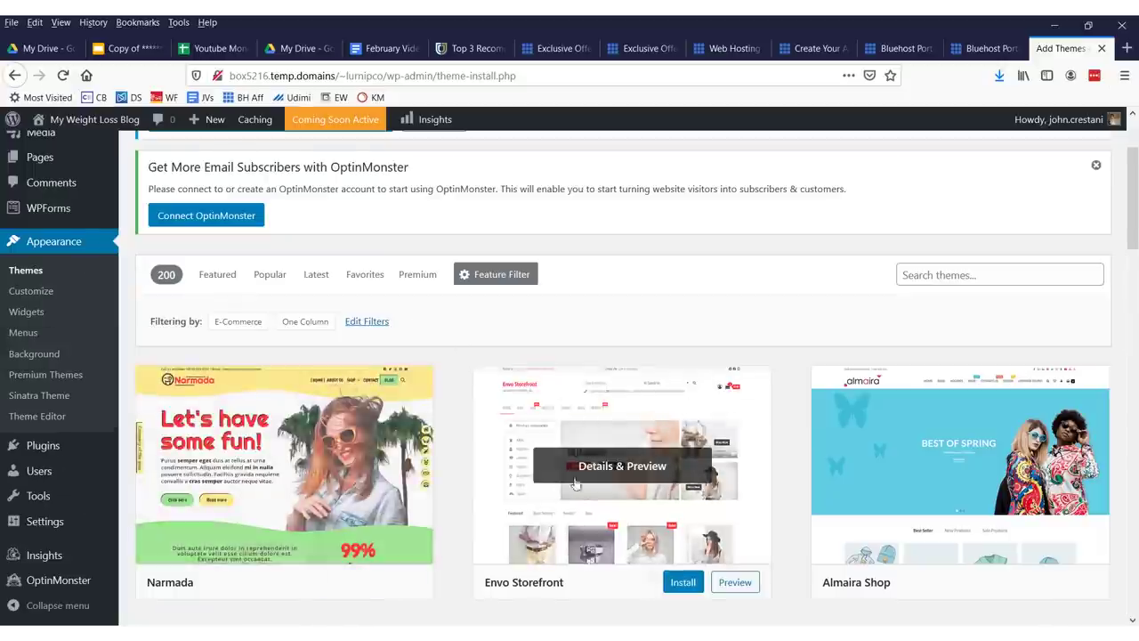
- Scroll through the Narmada theme preview's demo posts, then close it
{"action": "left_click", "coordinate": [429, 495]}
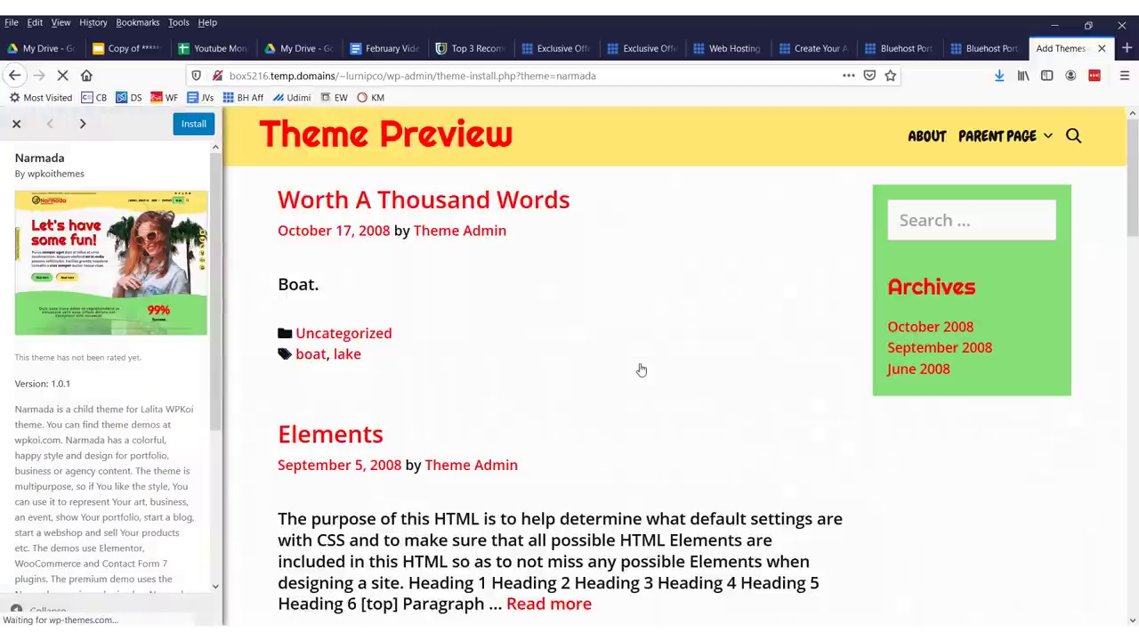
{"action": "scroll", "coordinate": [446, 276], "scroll_direction": "down", "scroll_amount": 5}
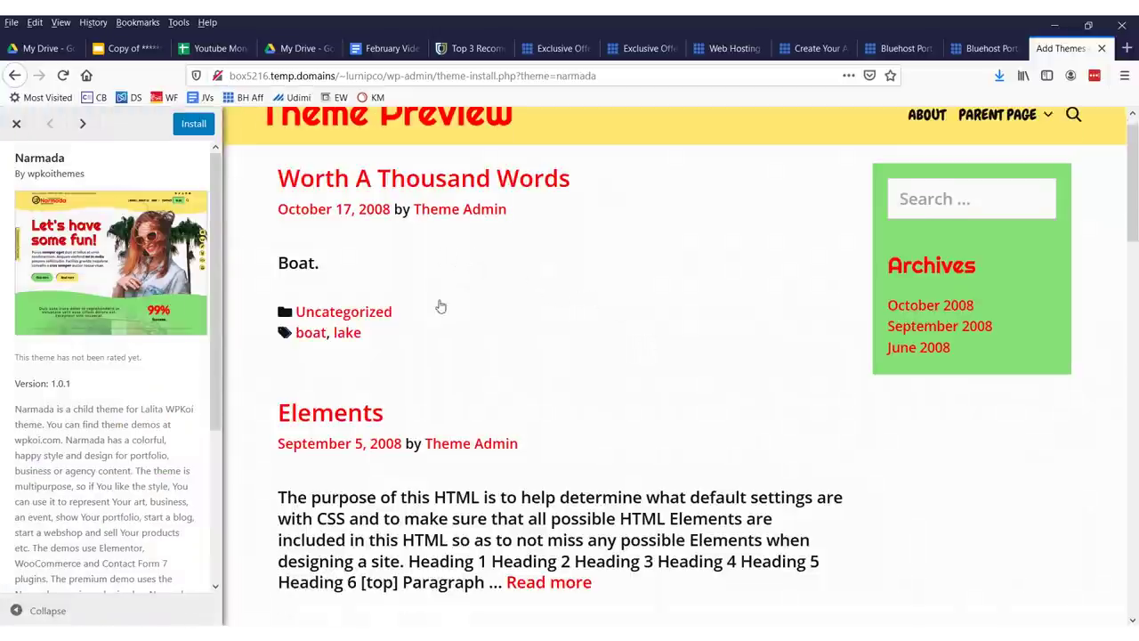
{"action": "scroll", "coordinate": [439, 311], "scroll_direction": "up", "scroll_amount": 5}
{"action": "scroll", "coordinate": [690, 329], "scroll_direction": "down", "scroll_amount": 10}
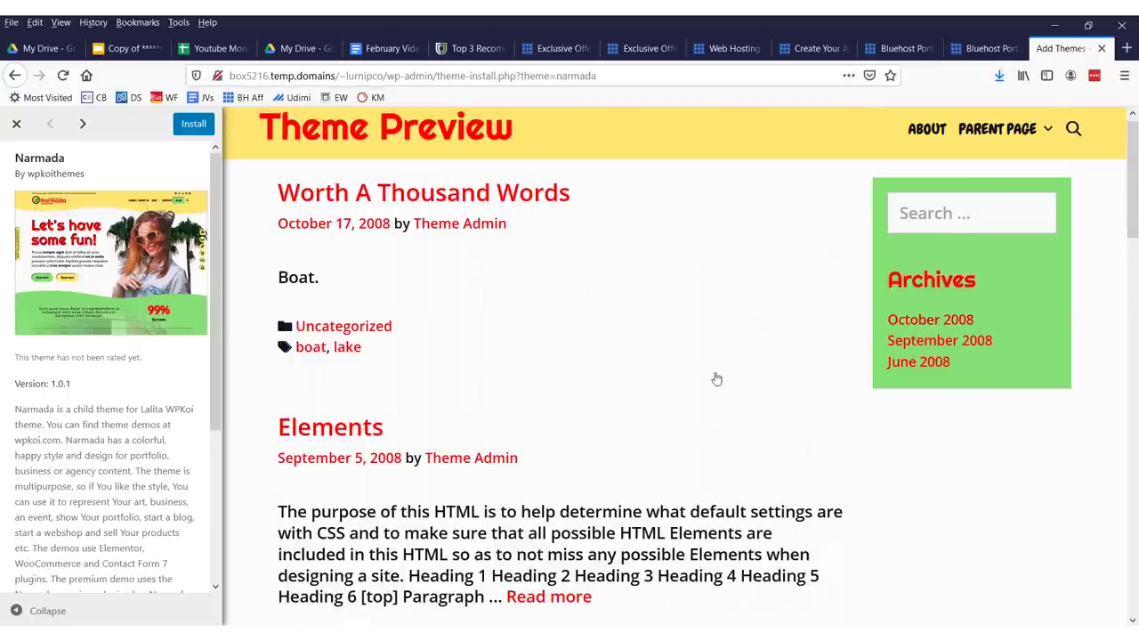
{"action": "scroll", "coordinate": [338, 308], "scroll_direction": "up", "scroll_amount": 6}
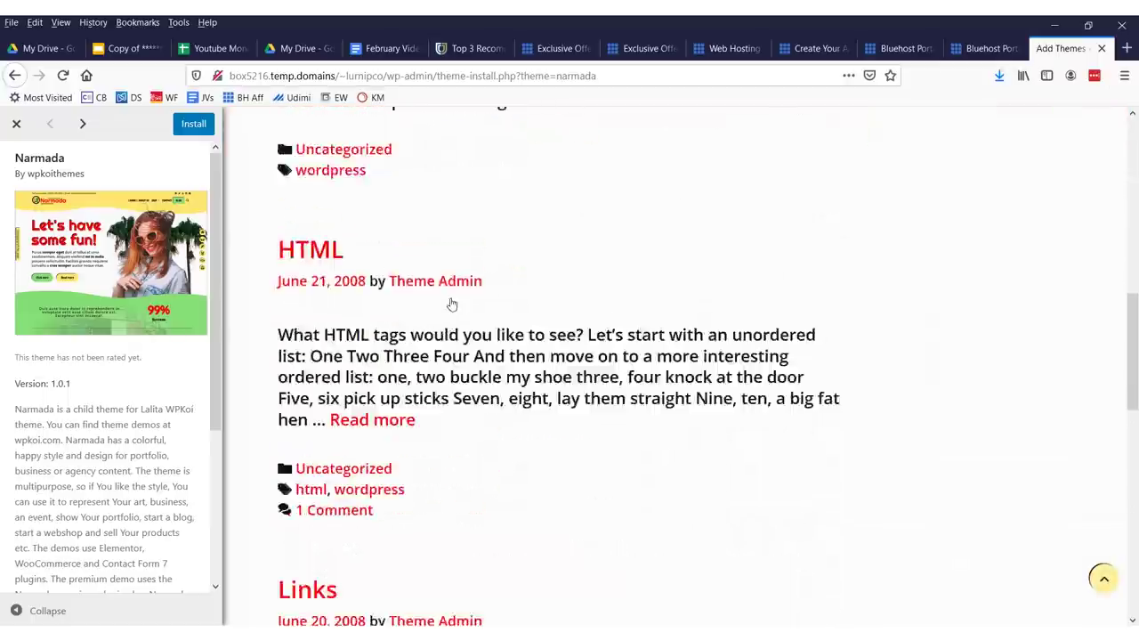
{"action": "scroll", "coordinate": [338, 293], "scroll_direction": "down", "scroll_amount": 10}
{"action": "scroll", "coordinate": [338, 290], "scroll_direction": "down", "scroll_amount": 2}
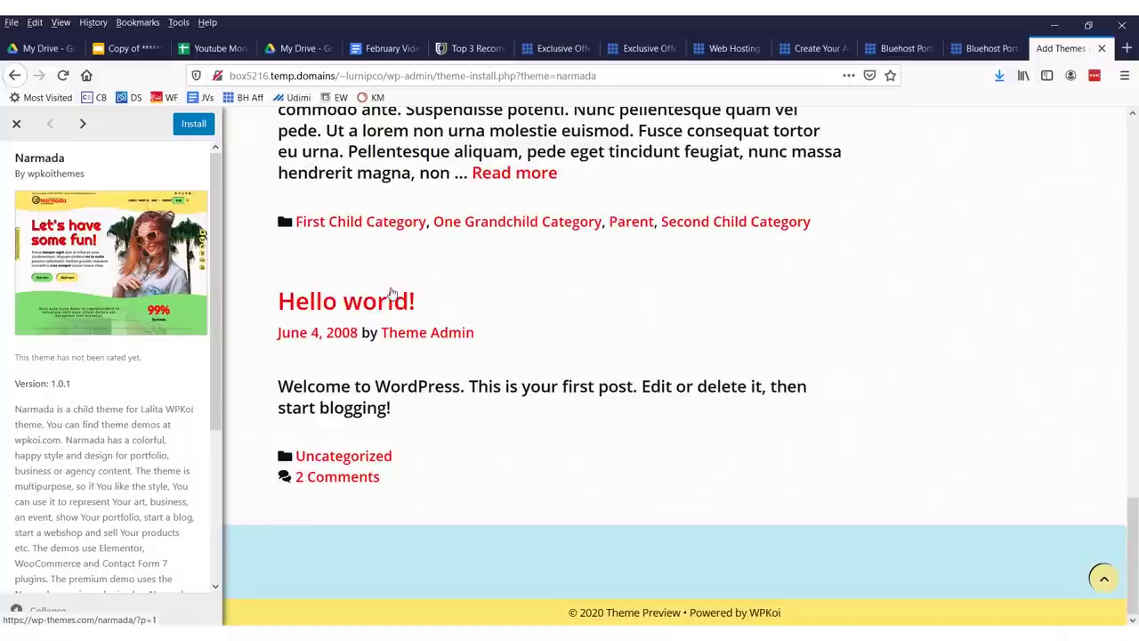
{"action": "scroll", "coordinate": [356, 267], "scroll_direction": "up", "scroll_amount": 8}
{"action": "key", "text": "Escape"}
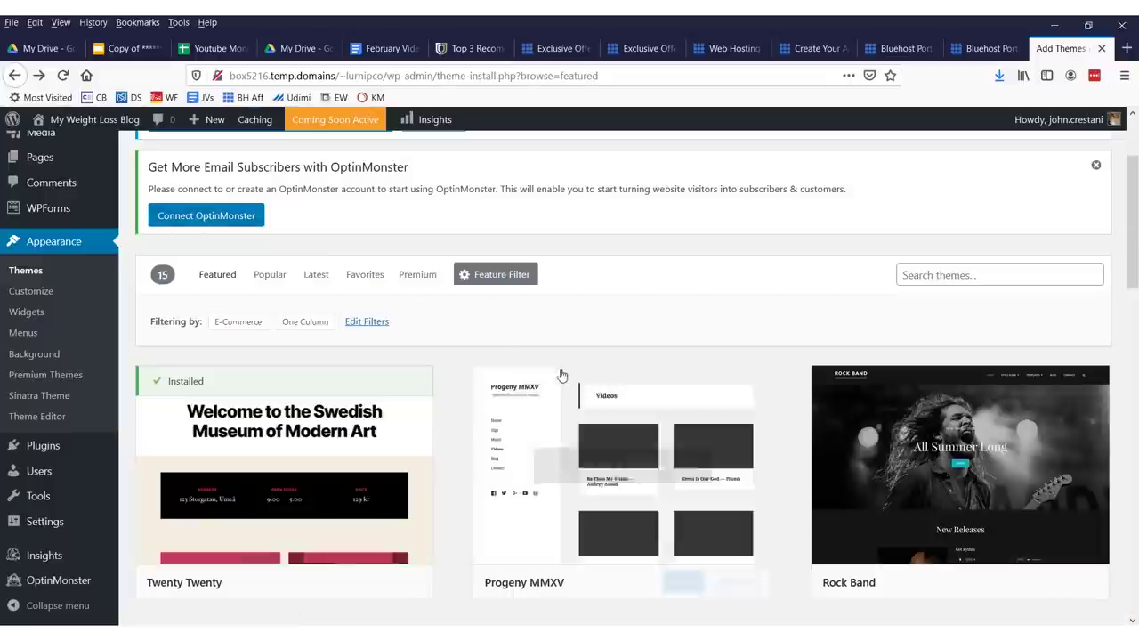
- Preview the Eliza theme, then return to the theme grid
{"action": "scroll", "coordinate": [551, 378], "scroll_direction": "down", "scroll_amount": 3}
{"action": "scroll", "coordinate": [516, 373], "scroll_direction": "up", "scroll_amount": 4}
{"action": "scroll", "coordinate": [498, 368], "scroll_direction": "down", "scroll_amount": 12}
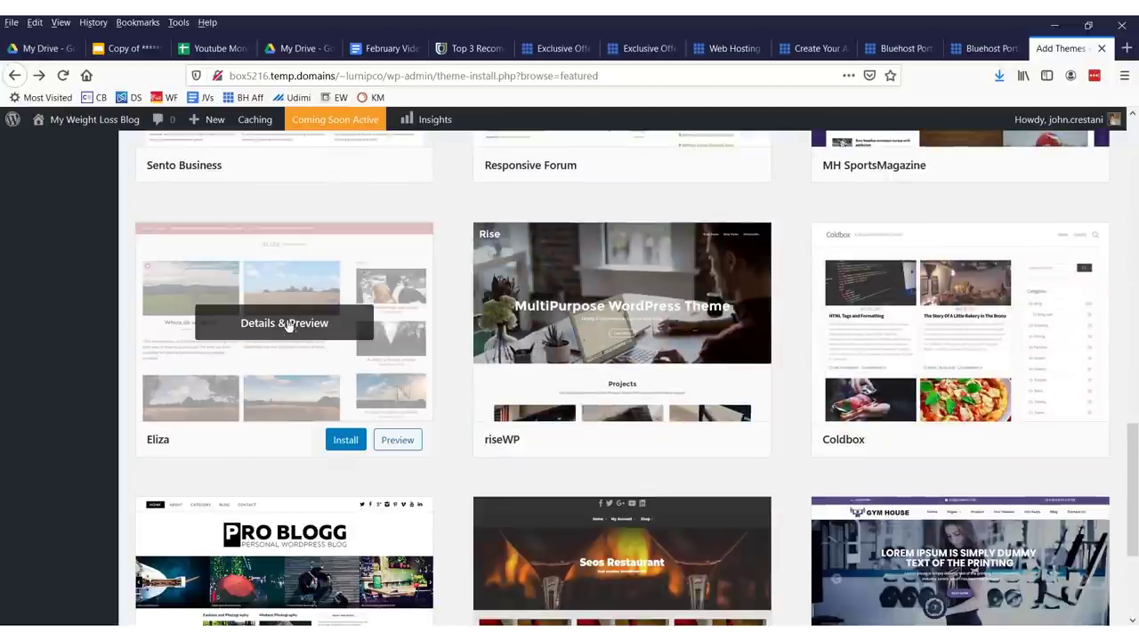
{"action": "left_click", "coordinate": [398, 441]}
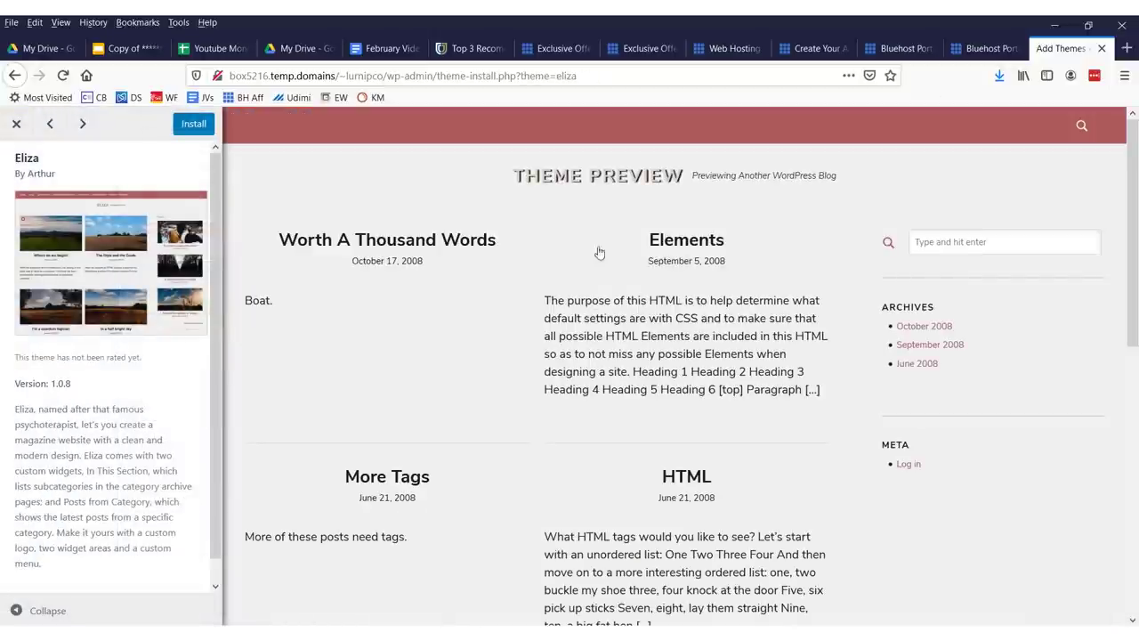
{"action": "scroll", "coordinate": [557, 281], "scroll_direction": "down", "scroll_amount": 6}
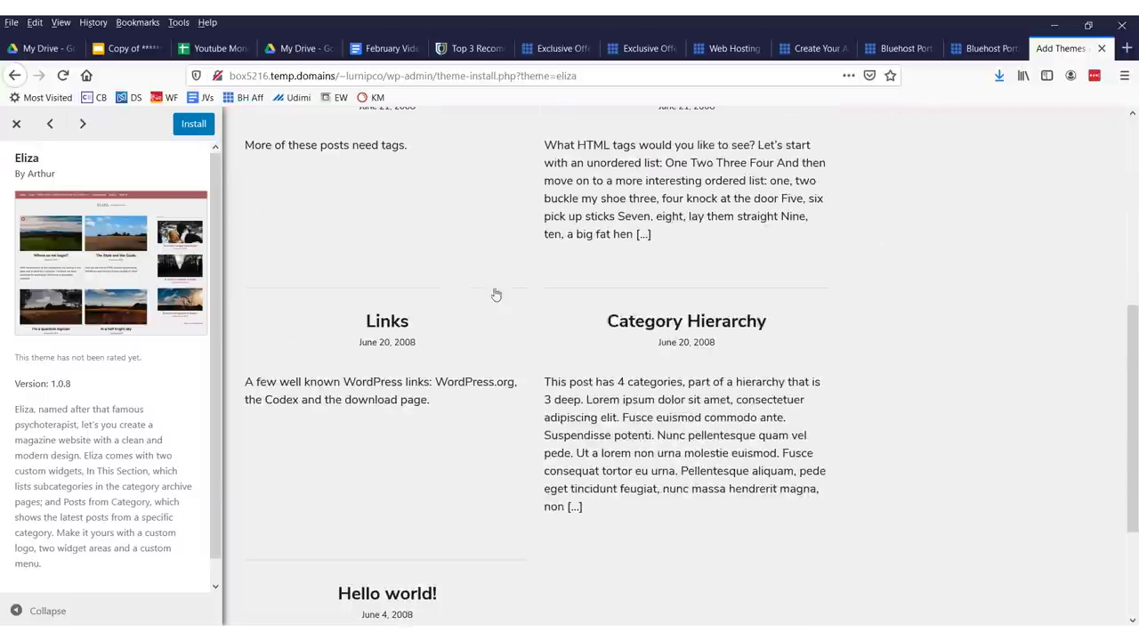
{"action": "scroll", "coordinate": [419, 336], "scroll_direction": "up", "scroll_amount": 5}
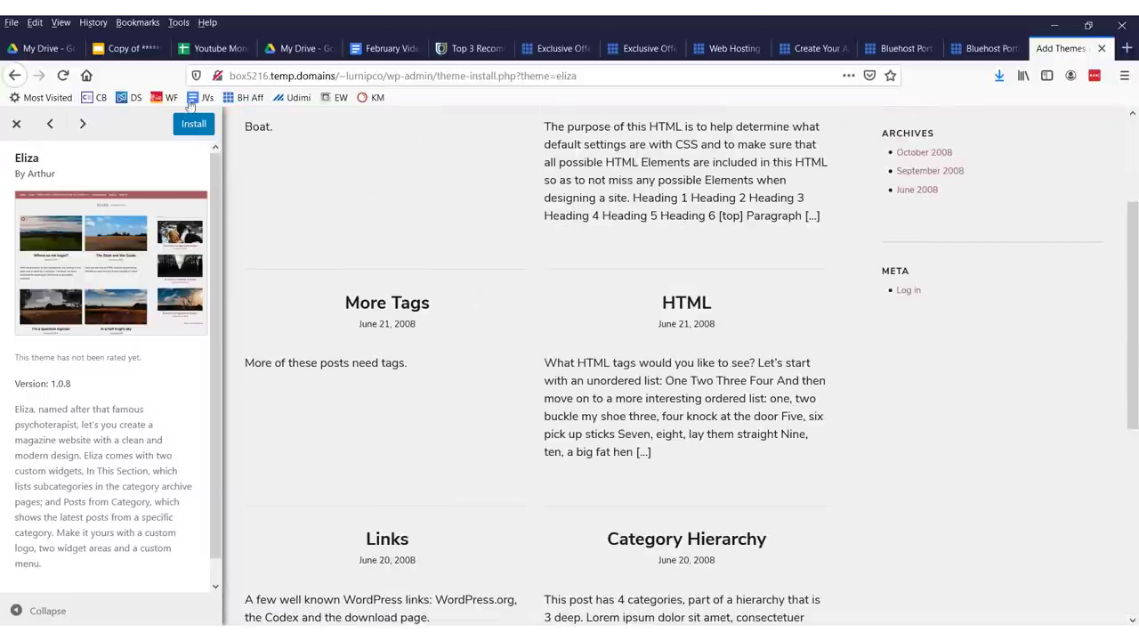
{"action": "left_click", "coordinate": [14, 75]}
- Activate the Twenty Twenty theme
{"action": "scroll", "coordinate": [398, 374], "scroll_direction": "down", "scroll_amount": 8}
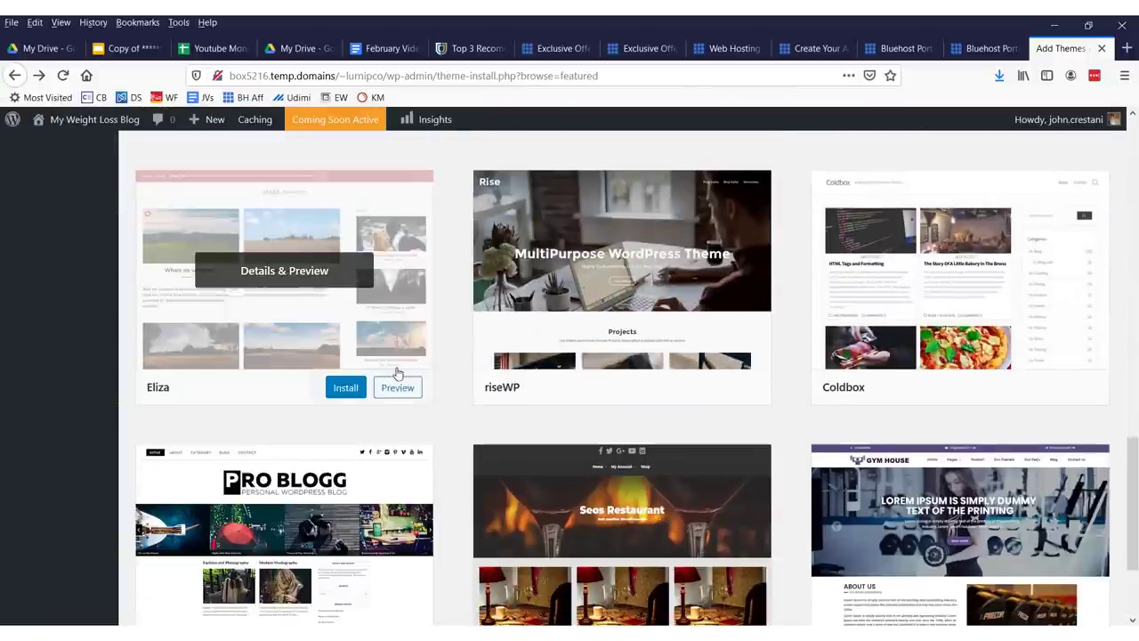
{"action": "scroll", "coordinate": [397, 374], "scroll_direction": "down", "scroll_amount": 3}
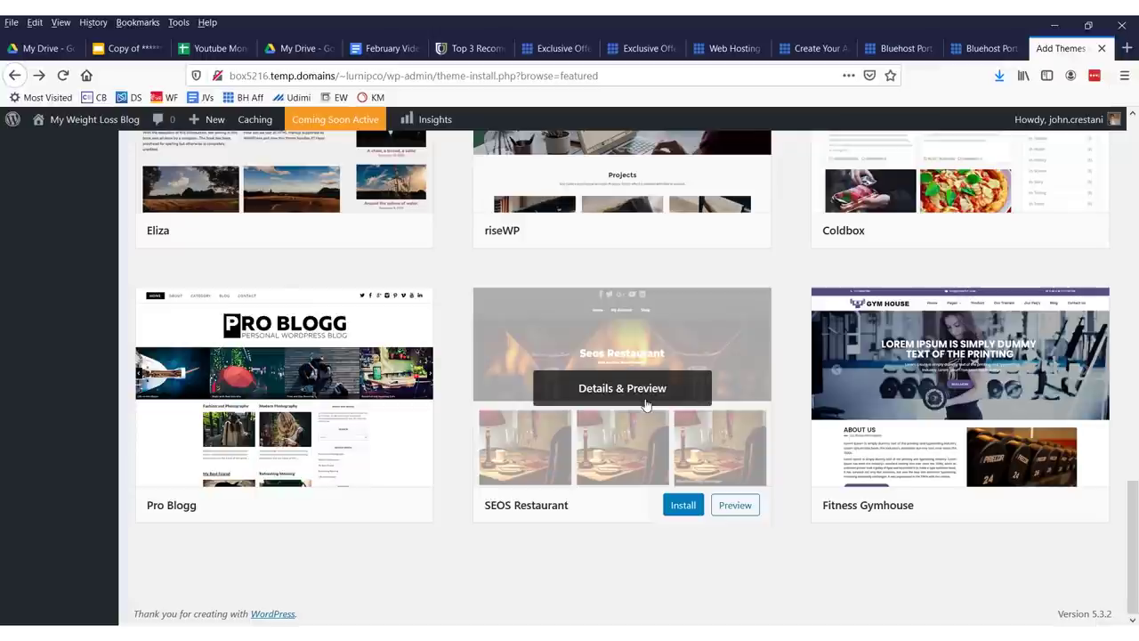
{"action": "scroll", "coordinate": [621, 401], "scroll_direction": "up", "scroll_amount": 15}
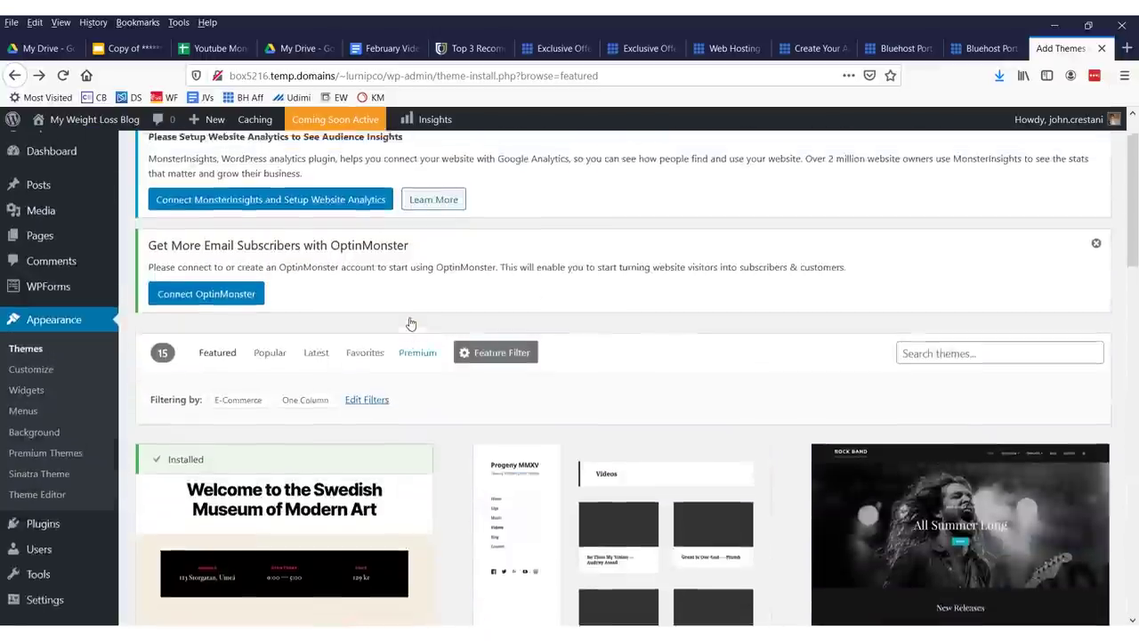
{"action": "scroll", "coordinate": [262, 363], "scroll_direction": "down", "scroll_amount": 4}
{"action": "left_click", "coordinate": [316, 316]}
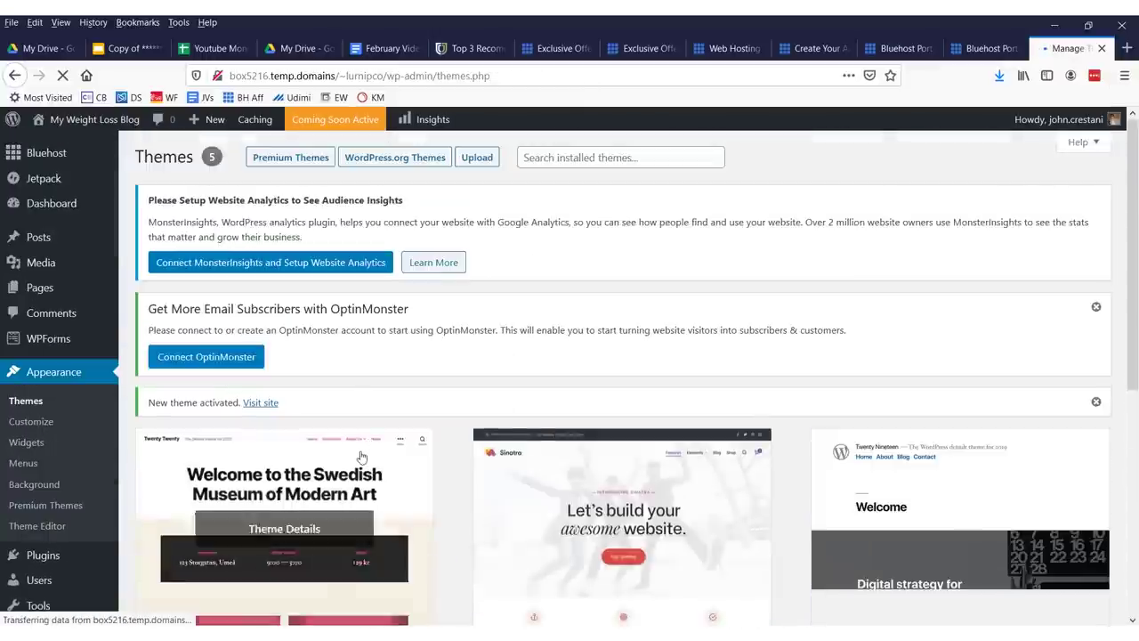
{"action": "scroll", "coordinate": [424, 323], "scroll_direction": "down", "scroll_amount": 3}
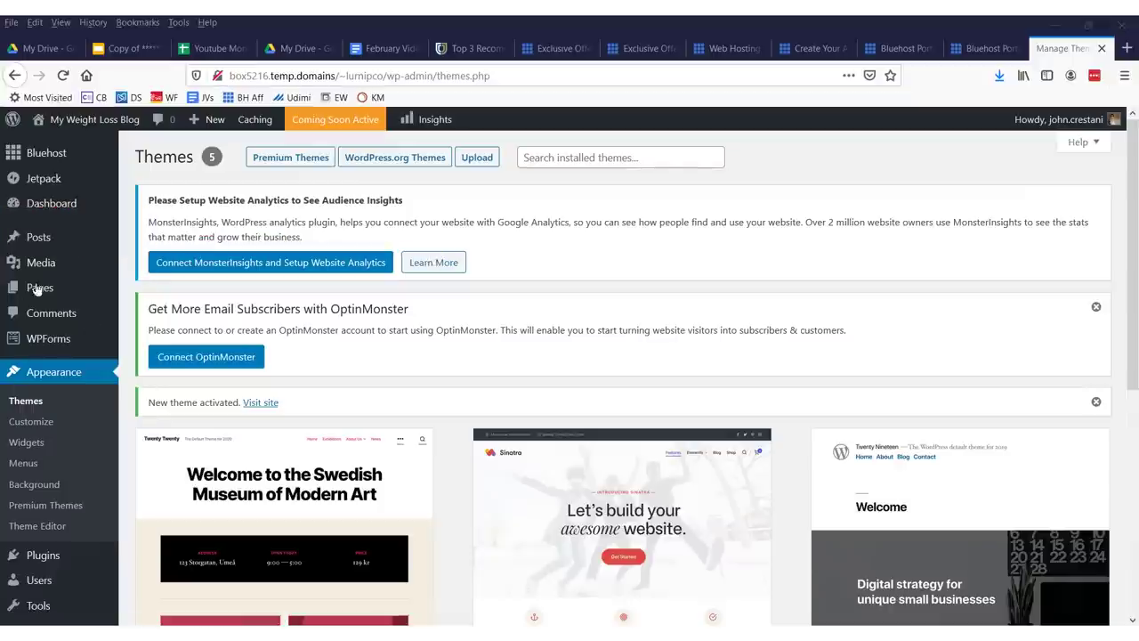
{"action": "mouse_move", "coordinate": [45, 249]}
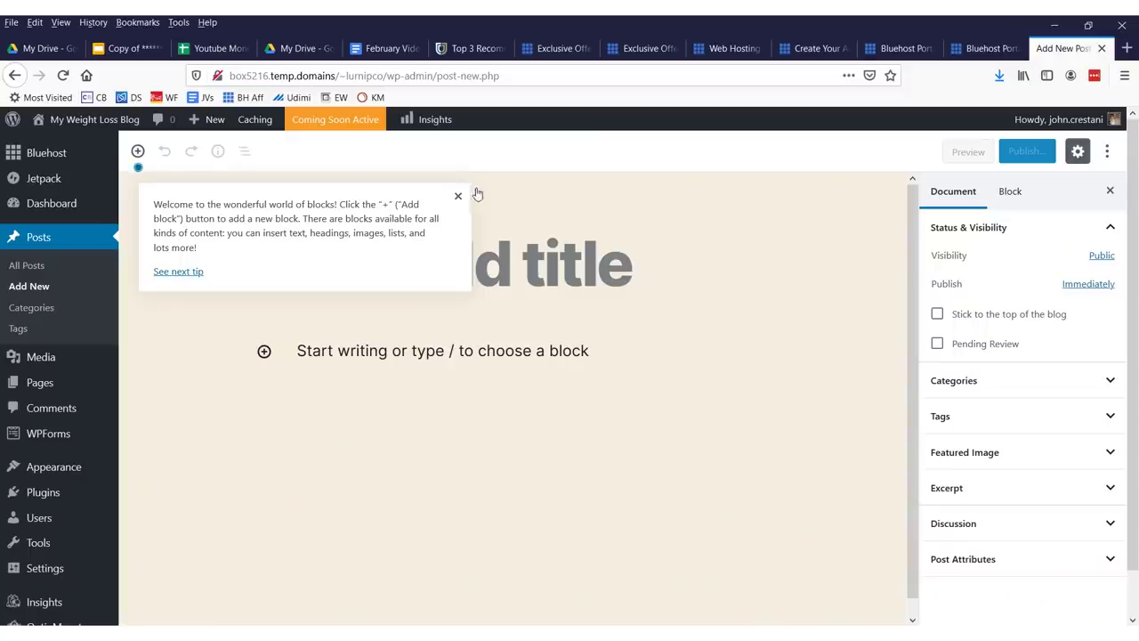
- Title the post 'How I lost weight drinking beer!' and add an intro line and LINK paragraphs
{"action": "left_click", "coordinate": [458, 196]}
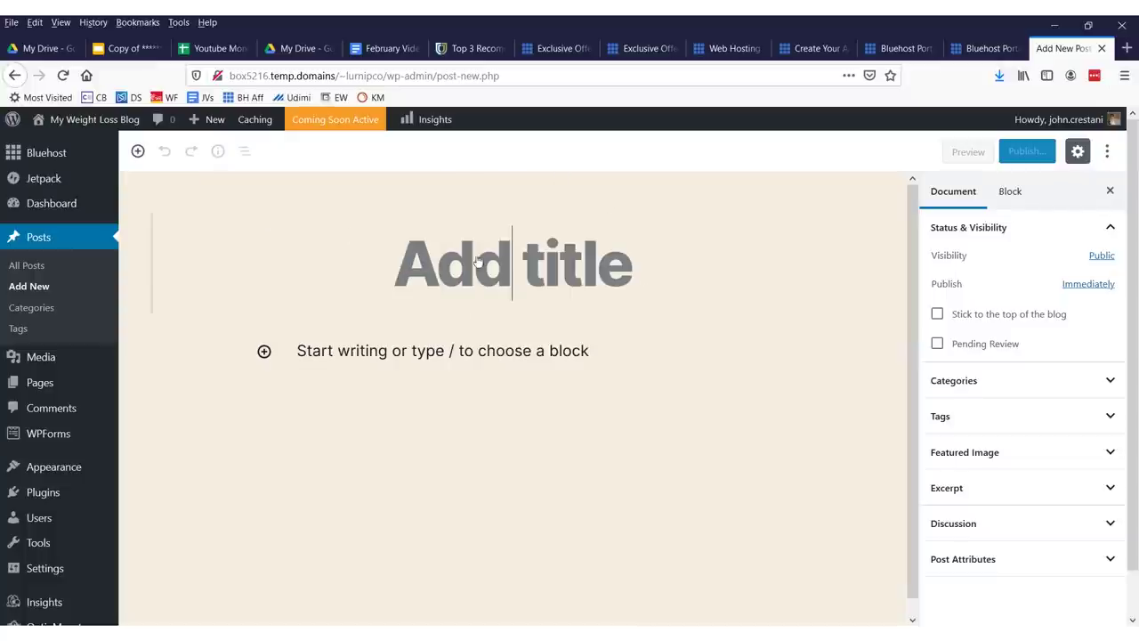
{"action": "type", "text": "How I lo"}
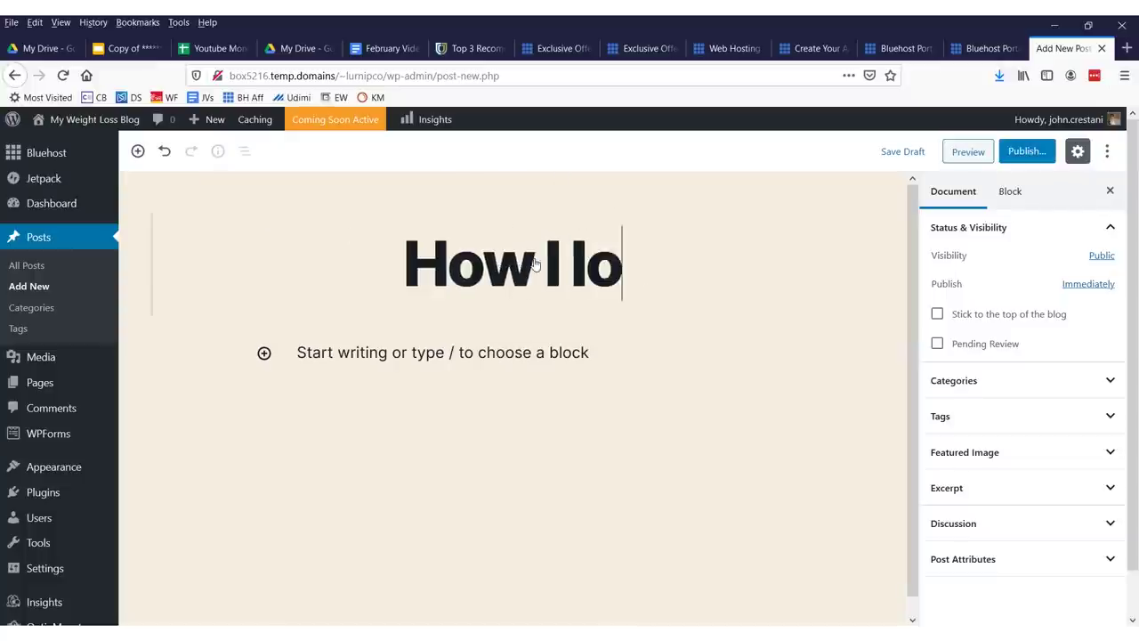
{"action": "type", "text": "st weight d"}
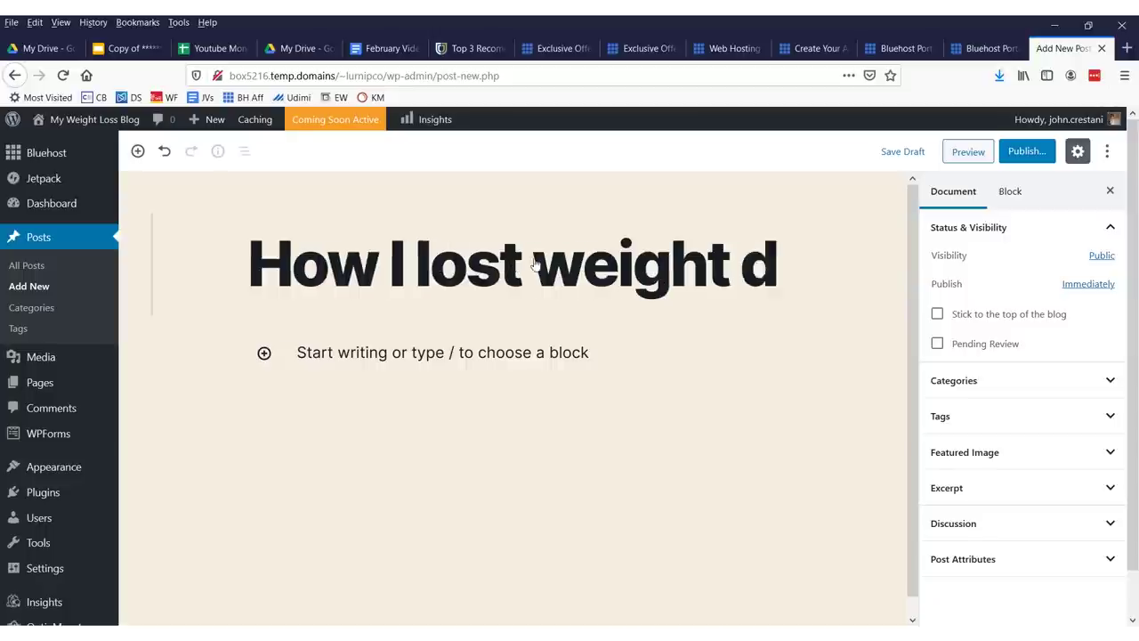
{"action": "type", "text": "rinking beer!"}
{"action": "left_click", "coordinate": [532, 426]}
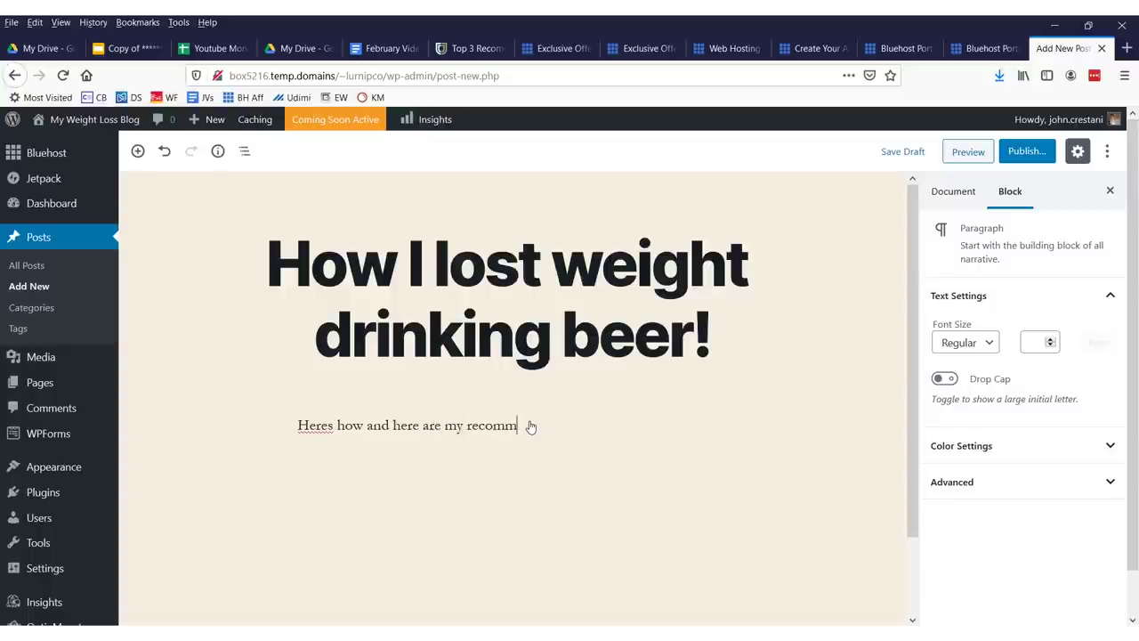
{"action": "key", "text": "Return"}
{"action": "type", "text": "LINK"}
{"action": "key", "text": "Return"}
{"action": "type", "text": "LINK"}
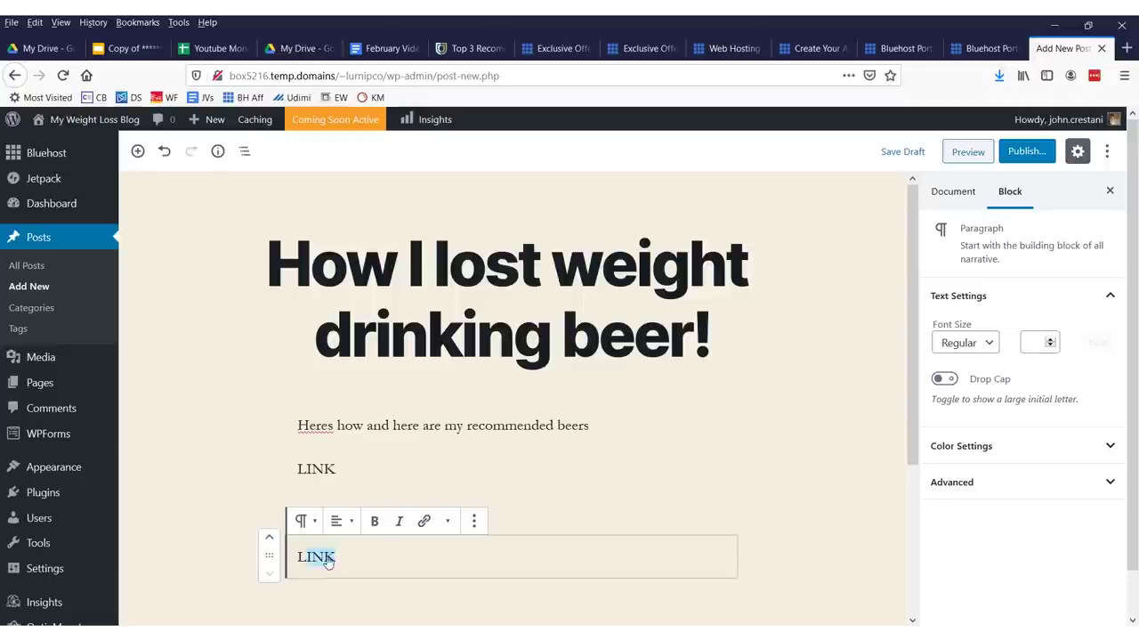
- Link the last LINK paragraph to google.com
{"action": "left_click", "coordinate": [424, 521]}
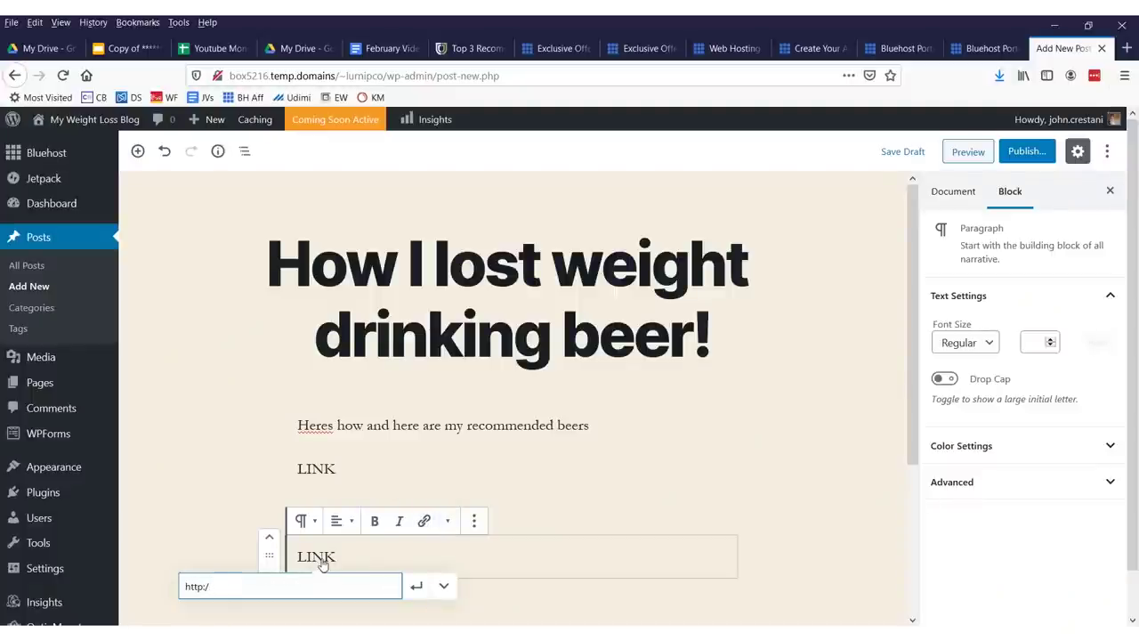
{"action": "type", "text": "m"}
{"action": "key", "text": "Return"}
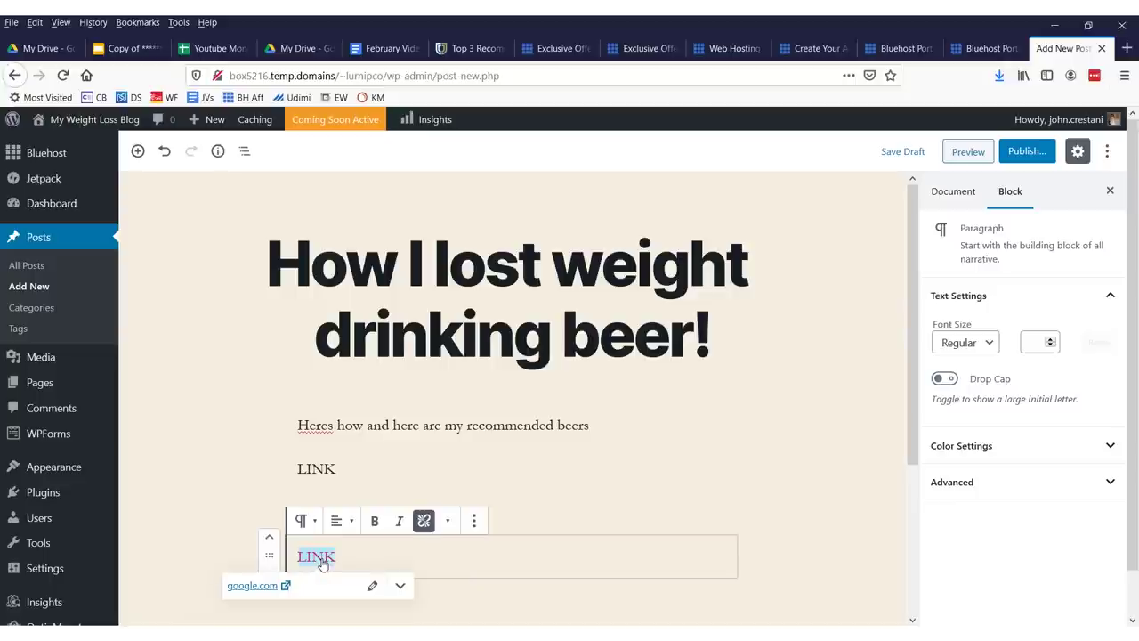
{"action": "left_click", "coordinate": [623, 471]}
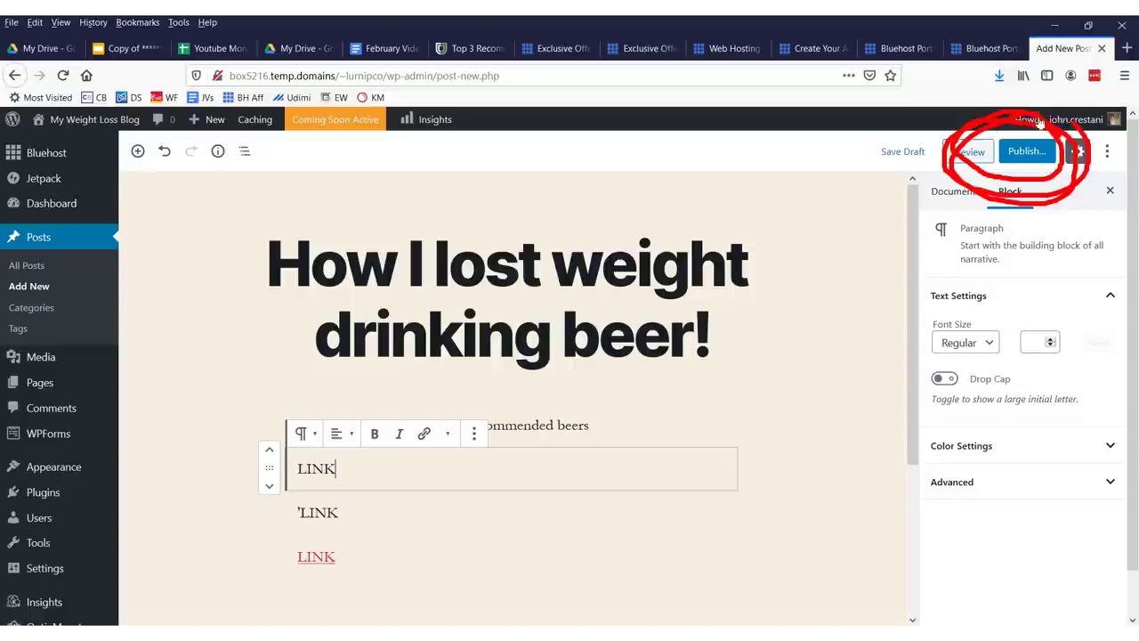
{"action": "left_click", "coordinate": [1027, 151]}
- Publish the beer weight-loss post, then go to the Bluehost Home page
{"action": "left_click", "coordinate": [1033, 150]}
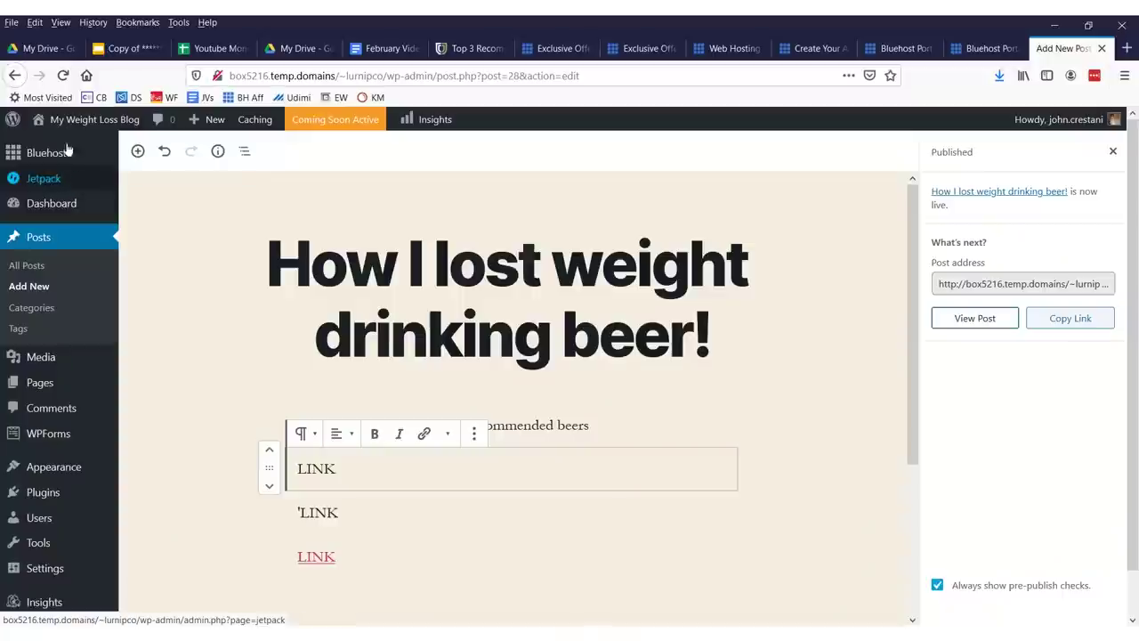
{"action": "mouse_move", "coordinate": [89, 119]}
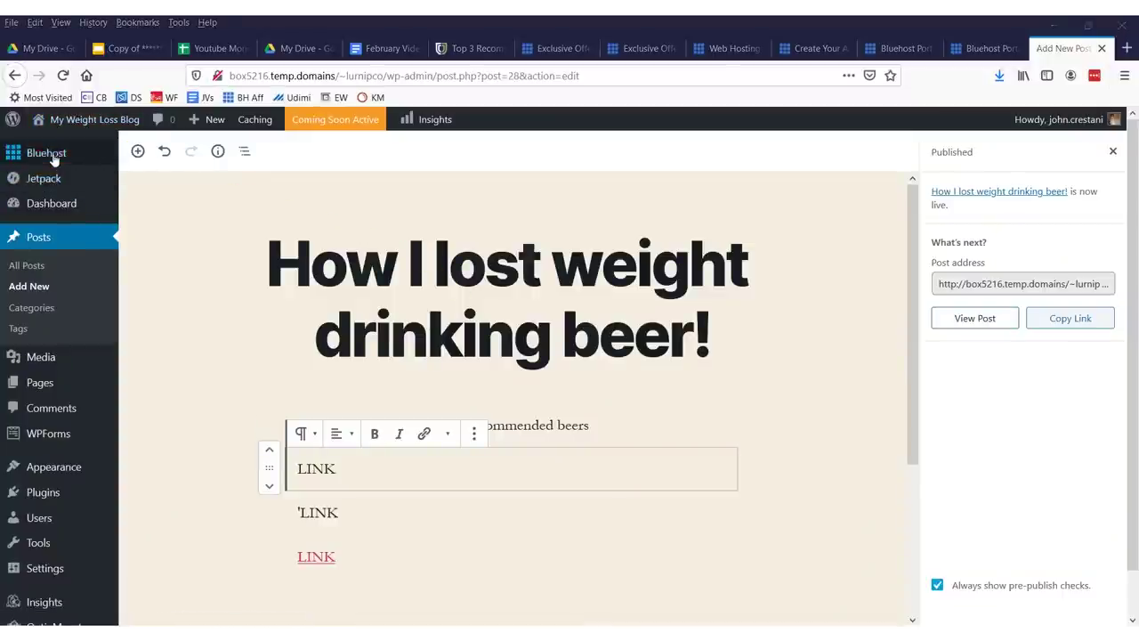
{"action": "mouse_move", "coordinate": [64, 157]}
{"action": "left_click", "coordinate": [140, 159]}
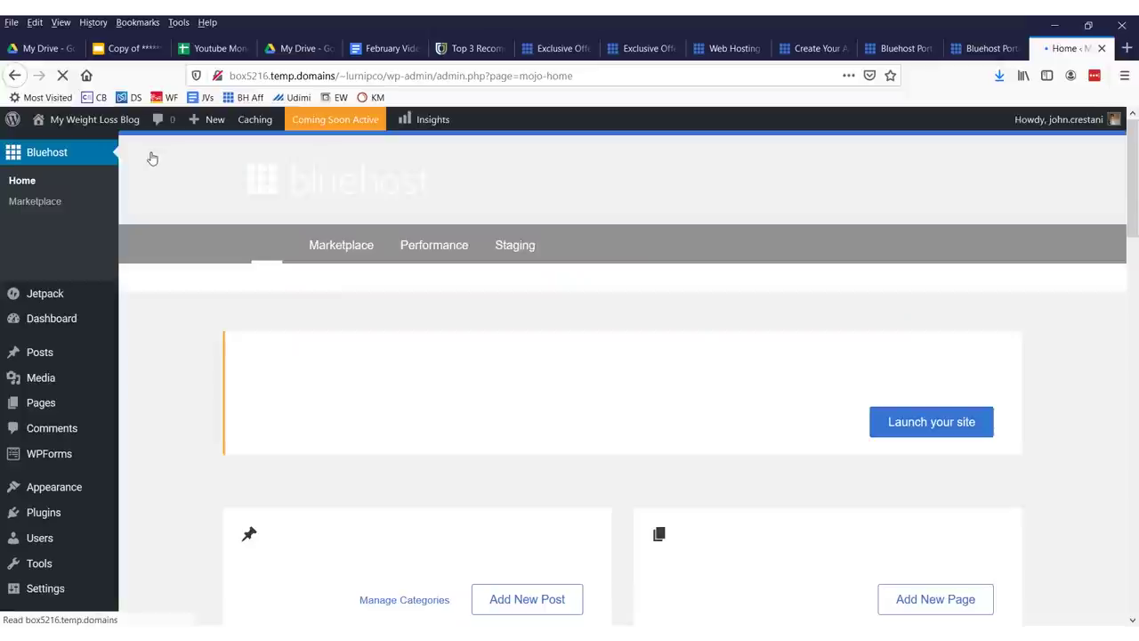
- Use 'Launch your site' on the Bluehost home panel to end Coming Soon mode
{"action": "scroll", "coordinate": [842, 207], "scroll_direction": "down", "scroll_amount": 2}
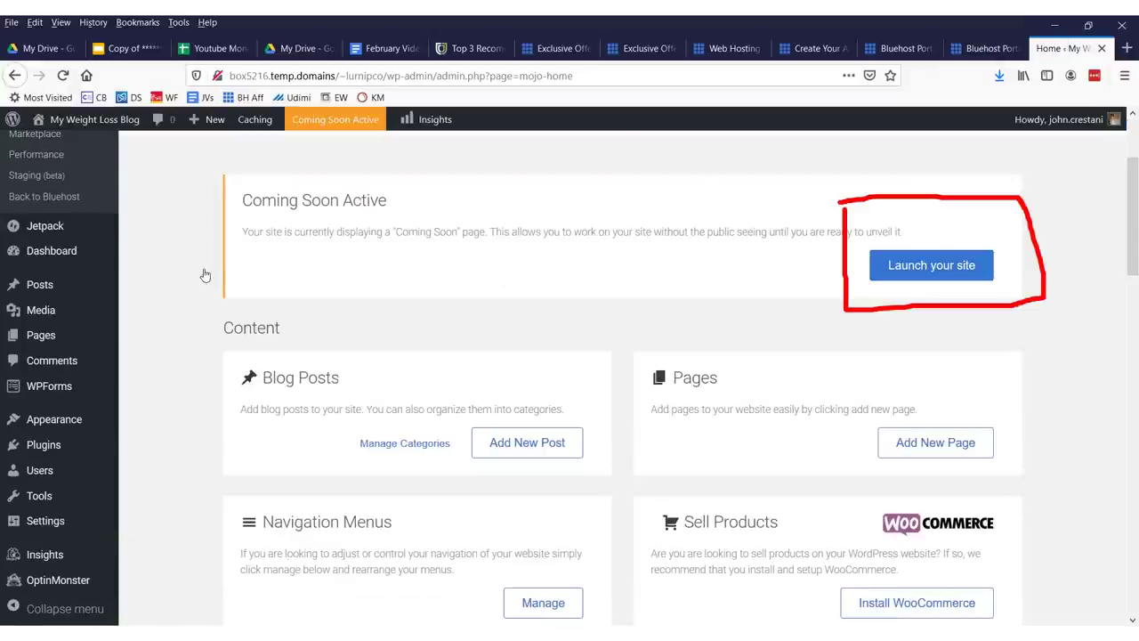
{"action": "left_click_drag", "start_coordinate": [196, 270], "coordinate": [754, 282]}
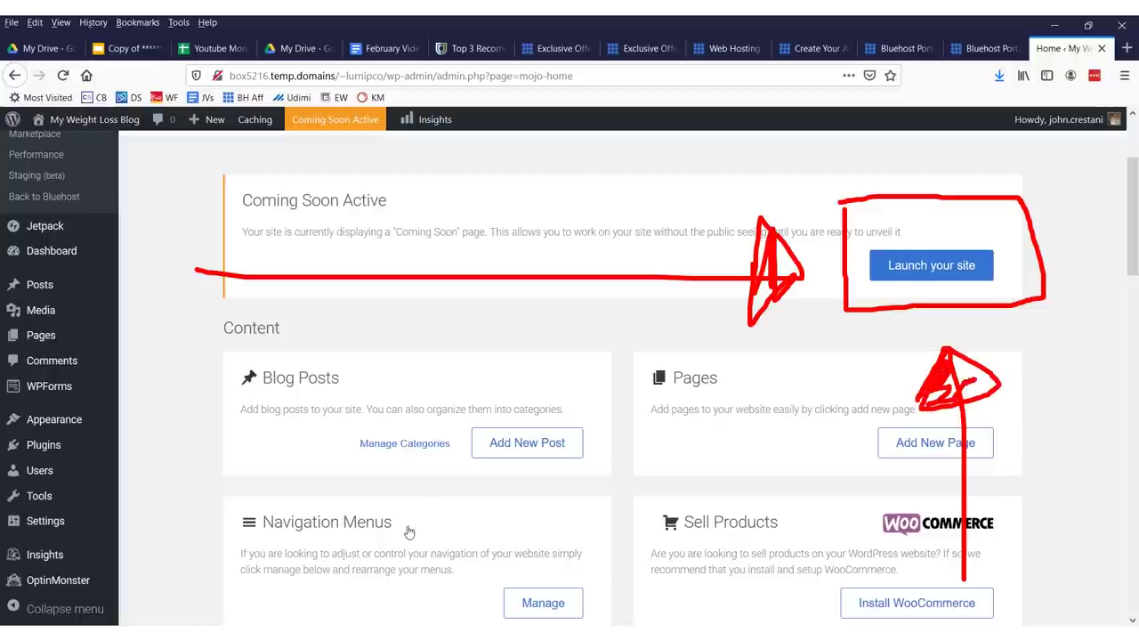
{"action": "left_click", "coordinate": [899, 438]}
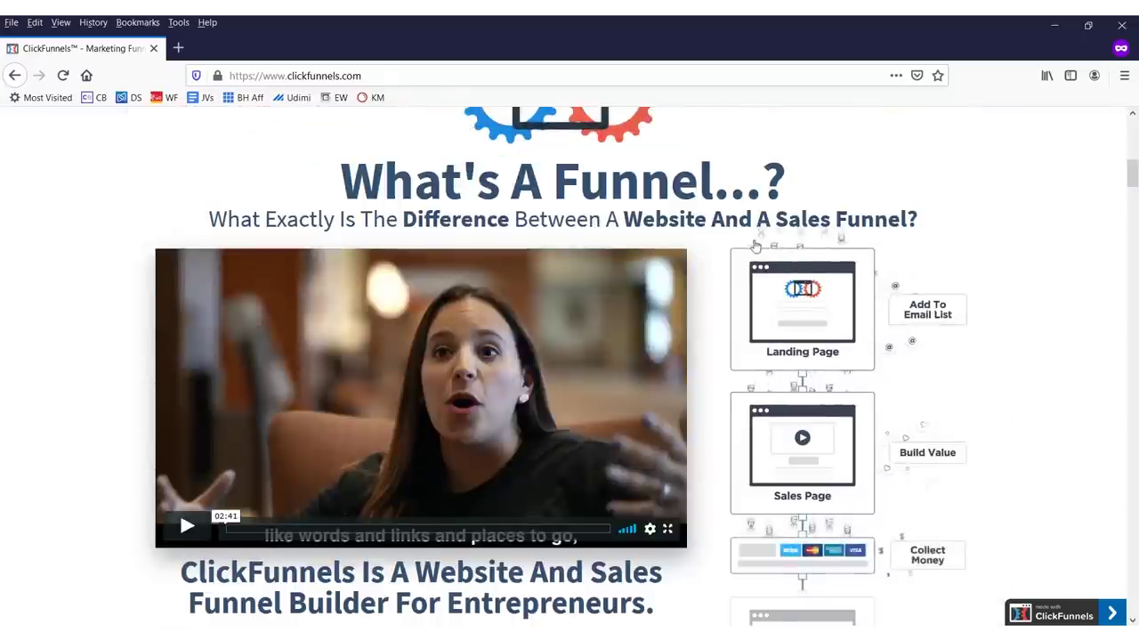
{"action": "scroll", "coordinate": [597, 327], "scroll_direction": "down", "scroll_amount": 3}
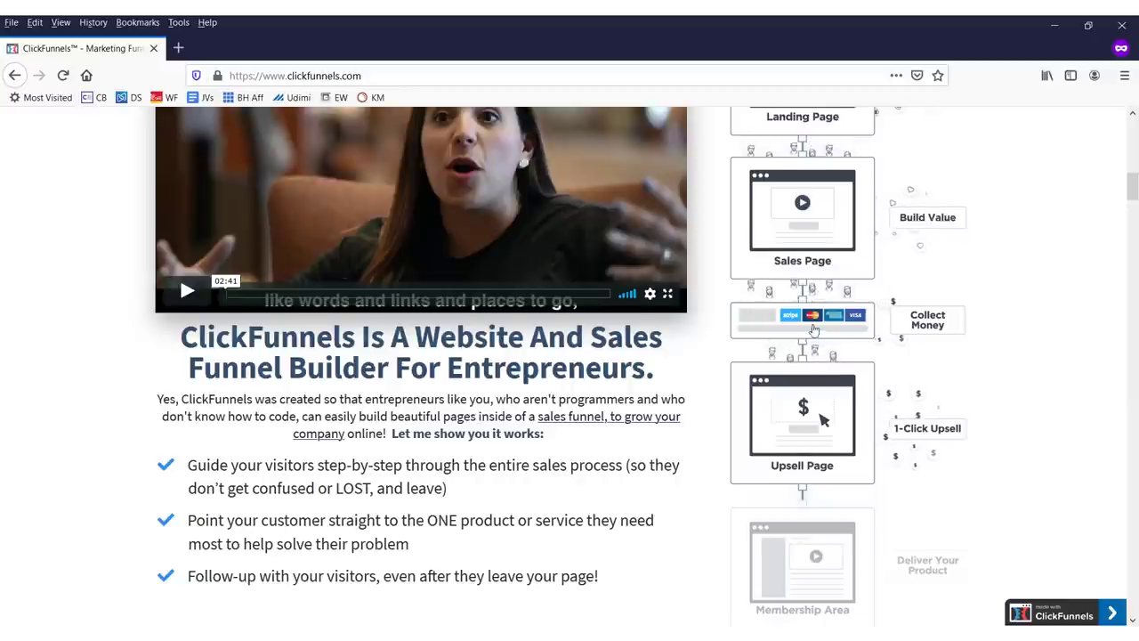
{"action": "scroll", "coordinate": [813, 329], "scroll_direction": "up", "scroll_amount": 2}
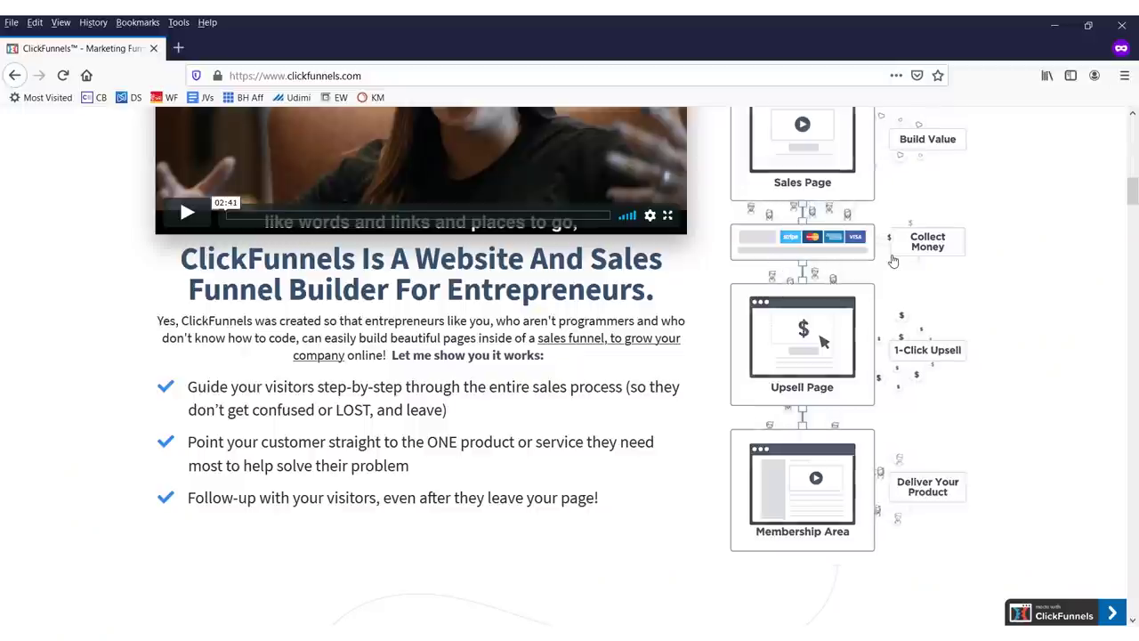
{"action": "scroll", "coordinate": [804, 302], "scroll_direction": "down", "scroll_amount": 3}
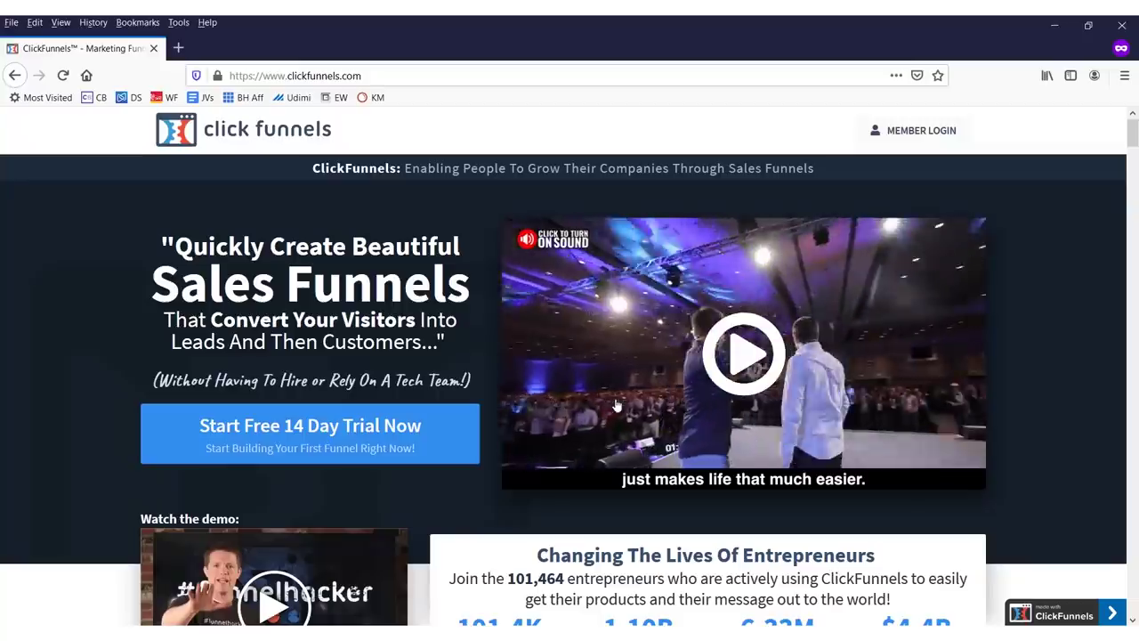
- Minimize the ClickFunnels window and switch to the 'Home ‹ My Weight Loss Blog' tab
{"action": "scroll", "coordinate": [950, 394], "scroll_direction": "down", "scroll_amount": 2}
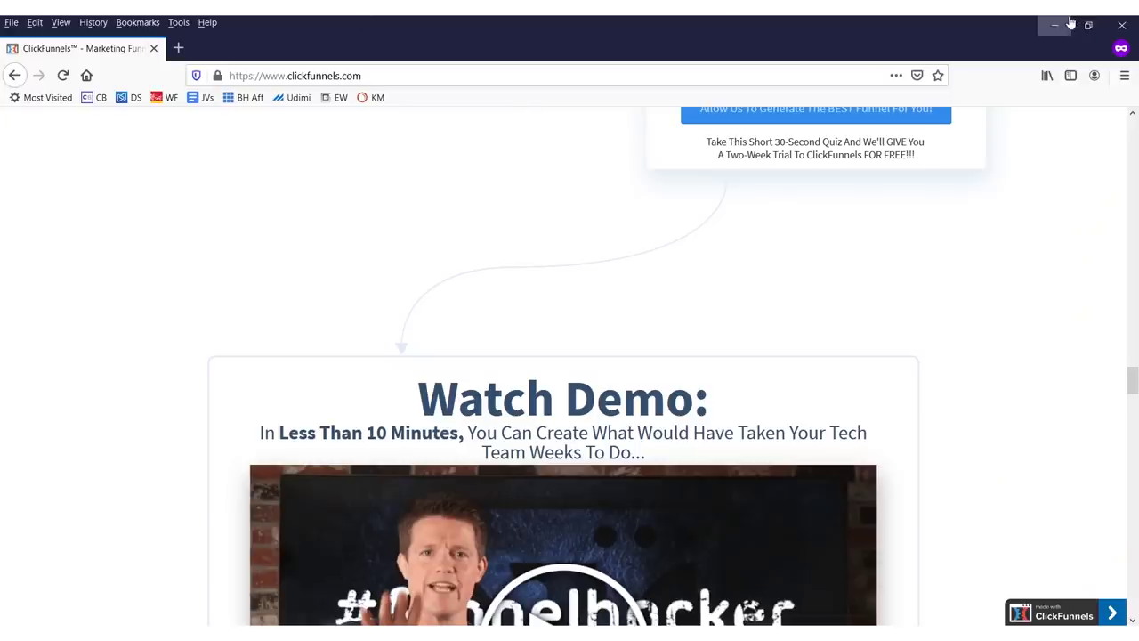
{"action": "left_click", "coordinate": [1068, 24]}
{"action": "left_click", "coordinate": [984, 48]}
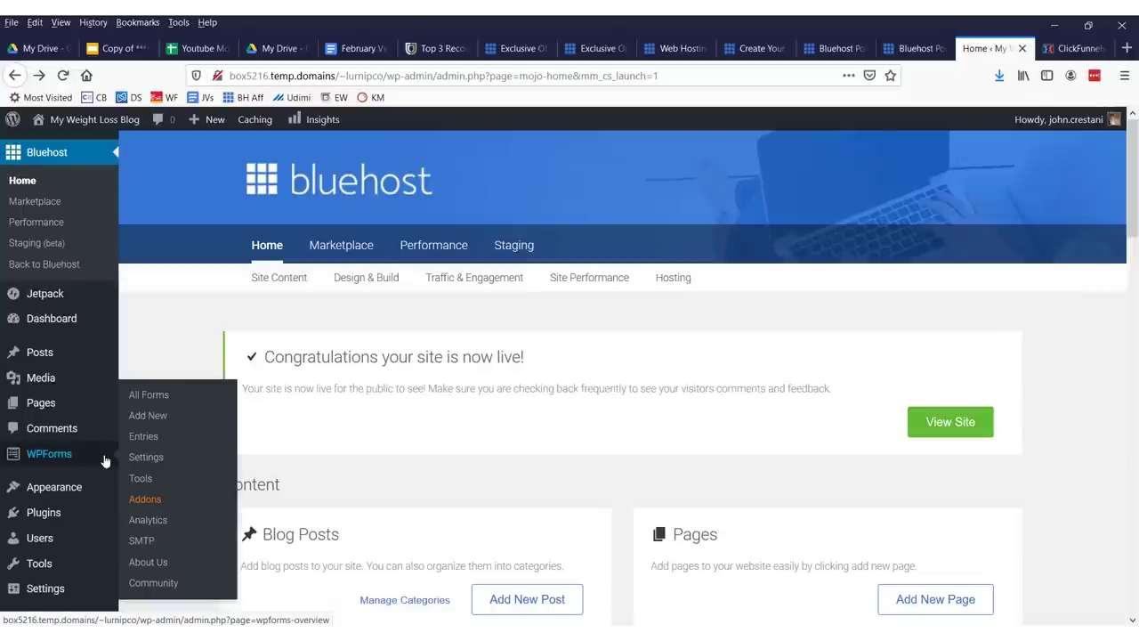
- Go to Plugins > Add New and search the directory for 'clickfunnels'
{"action": "mouse_move", "coordinate": [56, 516]}
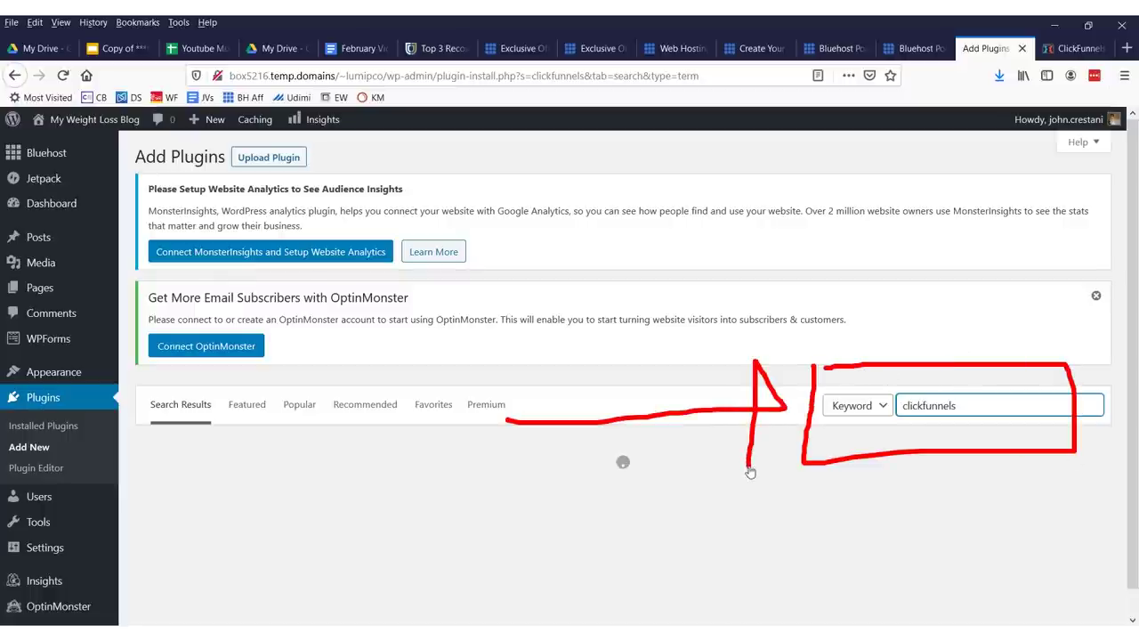
- Install the ClickFunnels plugin by Etison, LLC from the search results
{"action": "scroll", "coordinate": [691, 406], "scroll_direction": "down", "scroll_amount": 4}
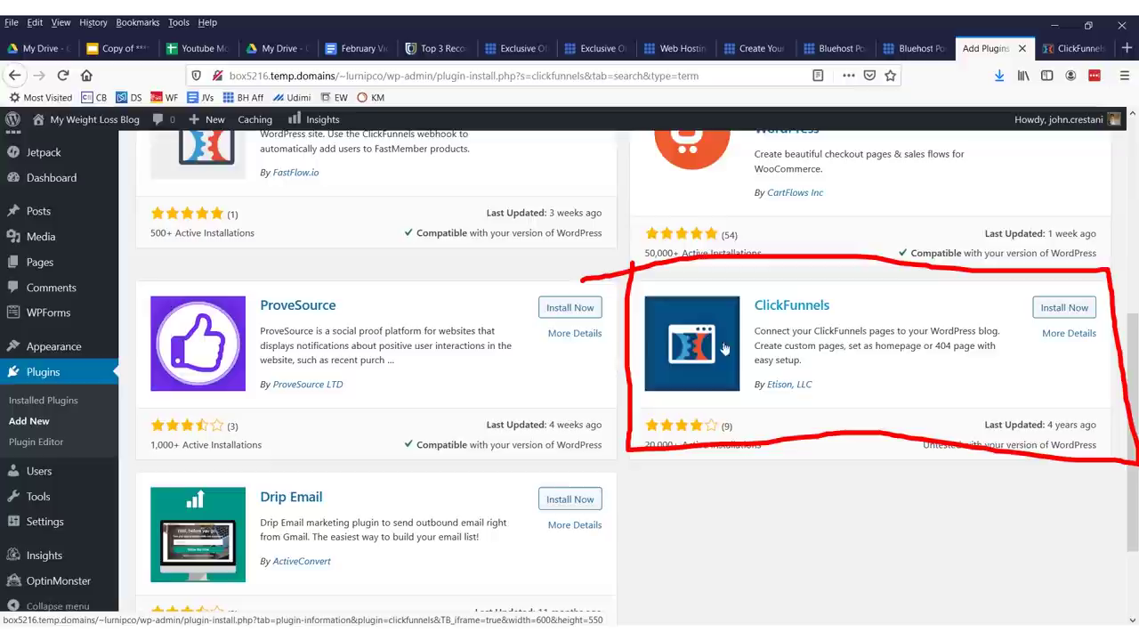
{"action": "left_click", "coordinate": [1064, 307]}
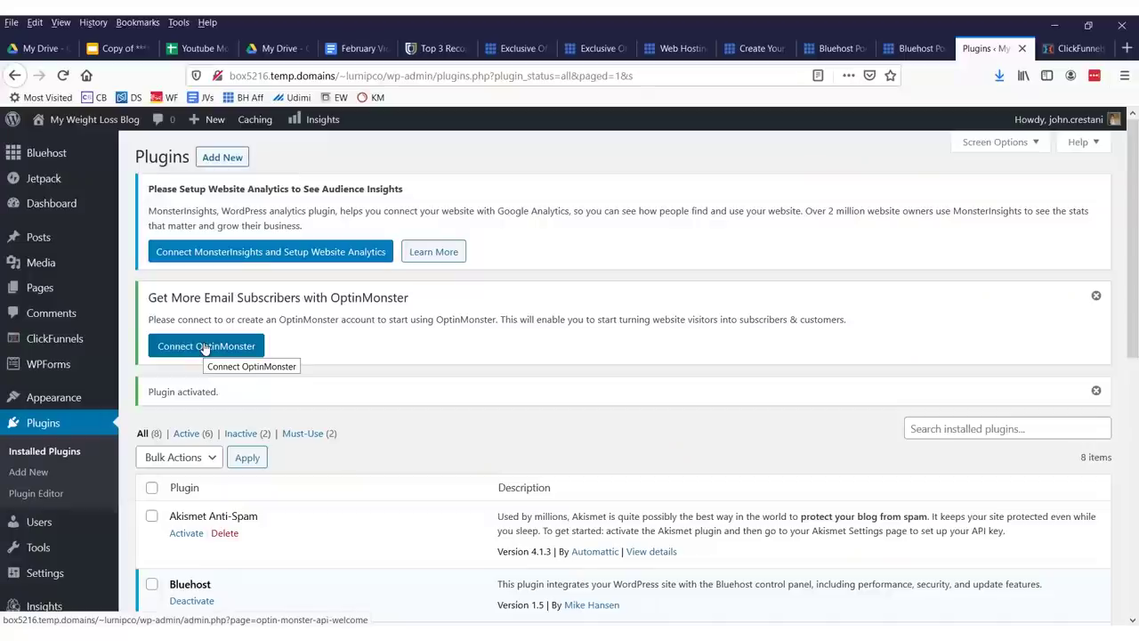
- Leave the ClickFunnels plugin's pages in WordPress for the funnel's Registration Page overview tab
{"action": "mouse_move", "coordinate": [125, 288]}
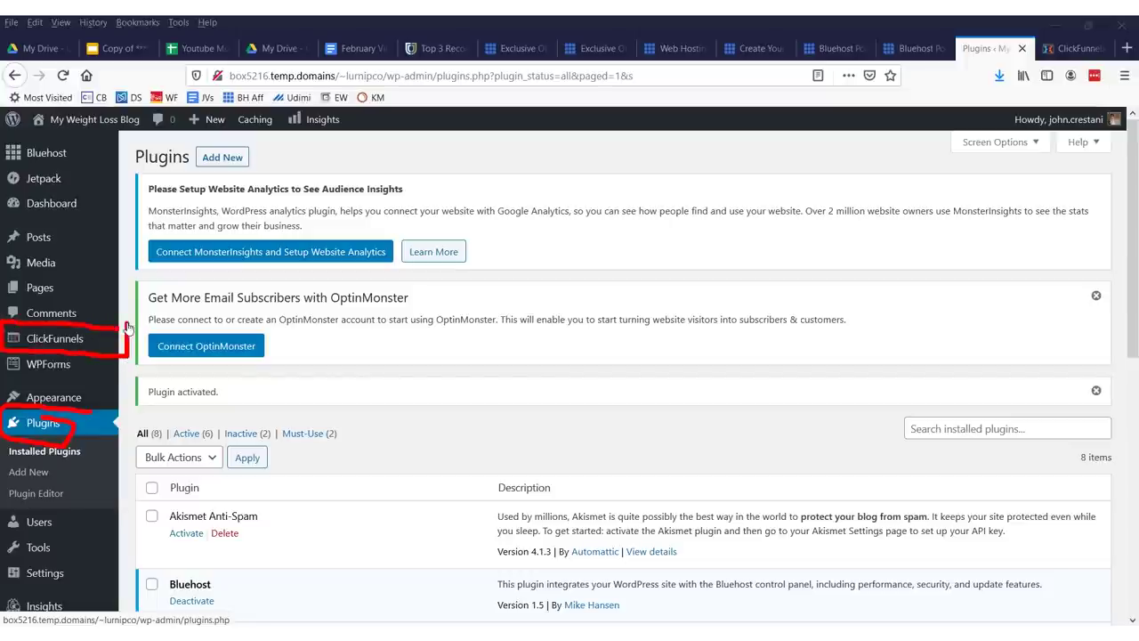
{"action": "left_click", "coordinate": [53, 337]}
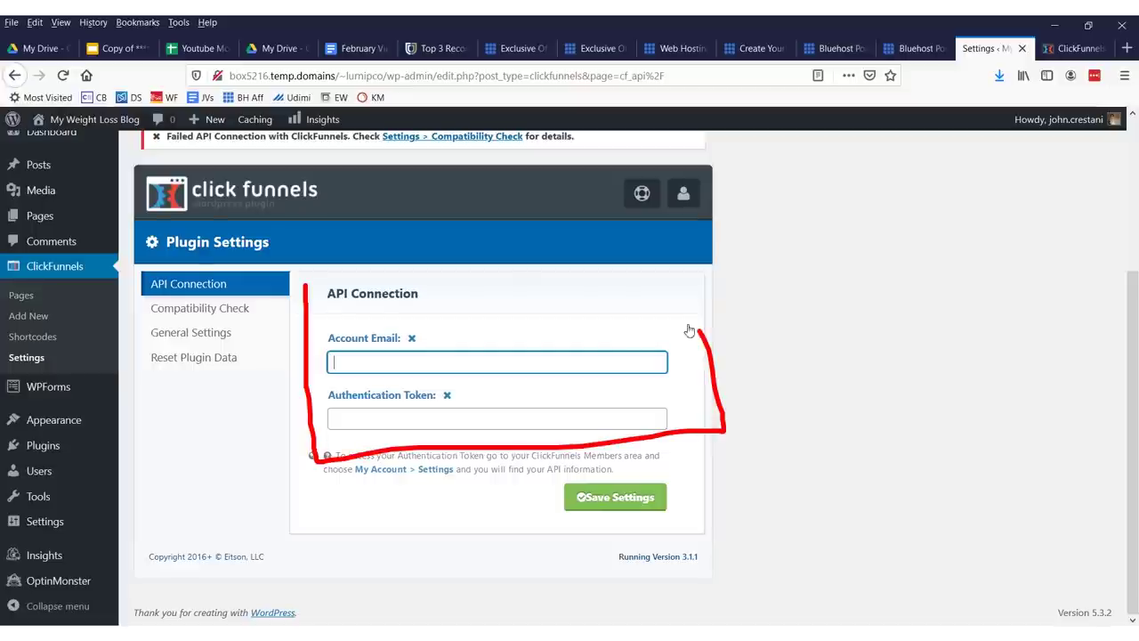
{"action": "key", "text": "ctrl+Tab"}
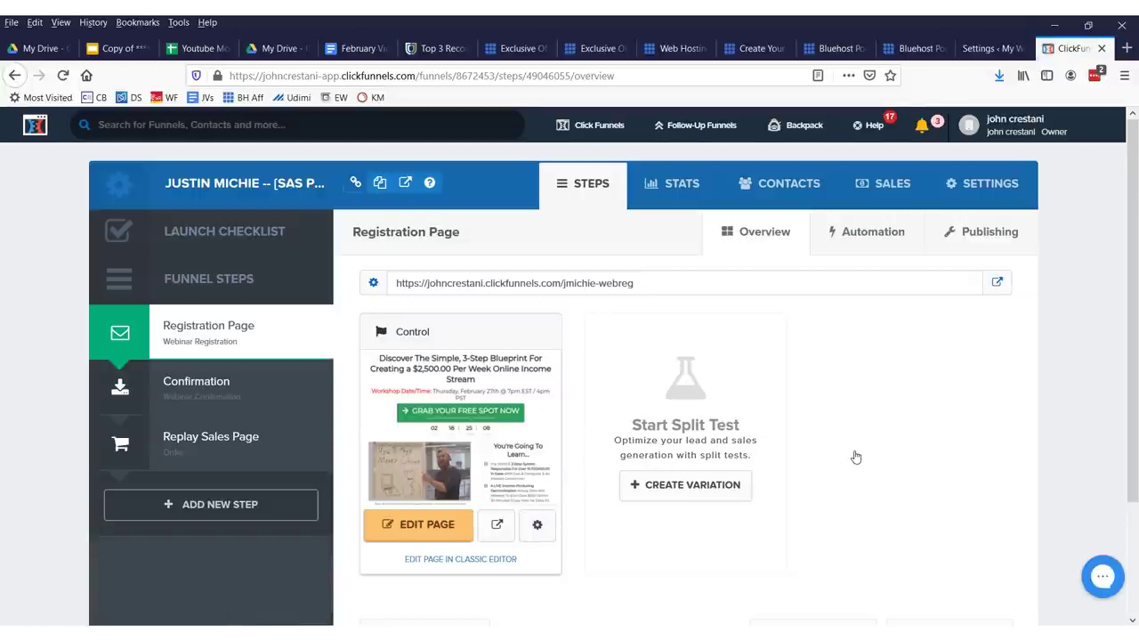
- Preview the webinar Registration Page live in a new tab and scroll down it
{"action": "left_click", "coordinate": [497, 524]}
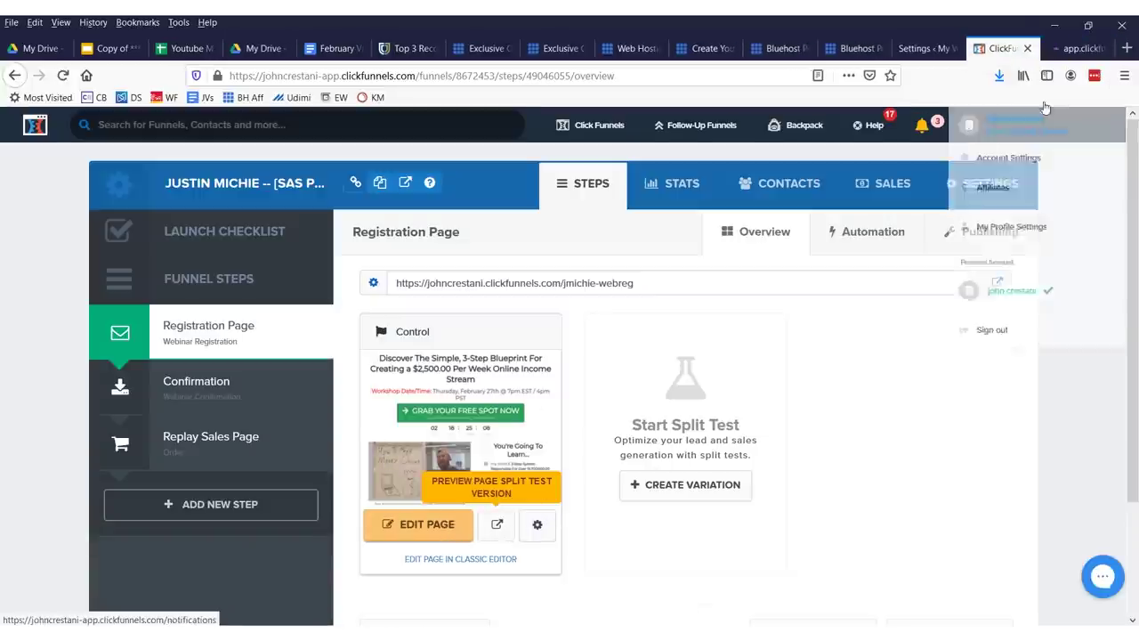
{"action": "left_click", "coordinate": [1072, 46]}
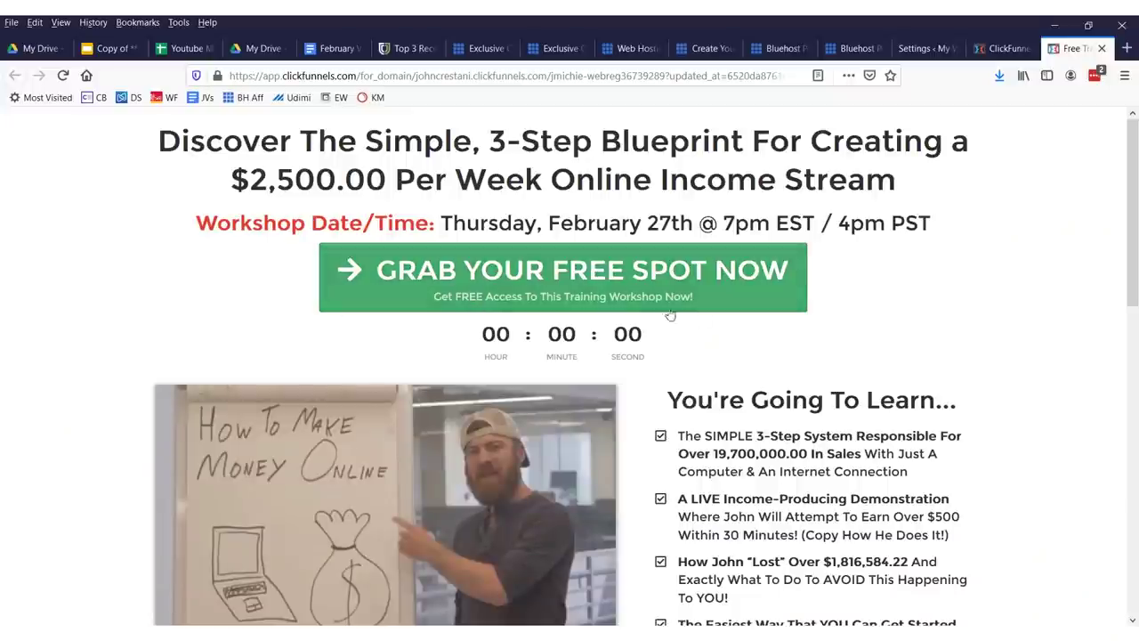
{"action": "scroll", "coordinate": [648, 371], "scroll_direction": "down", "scroll_amount": 15}
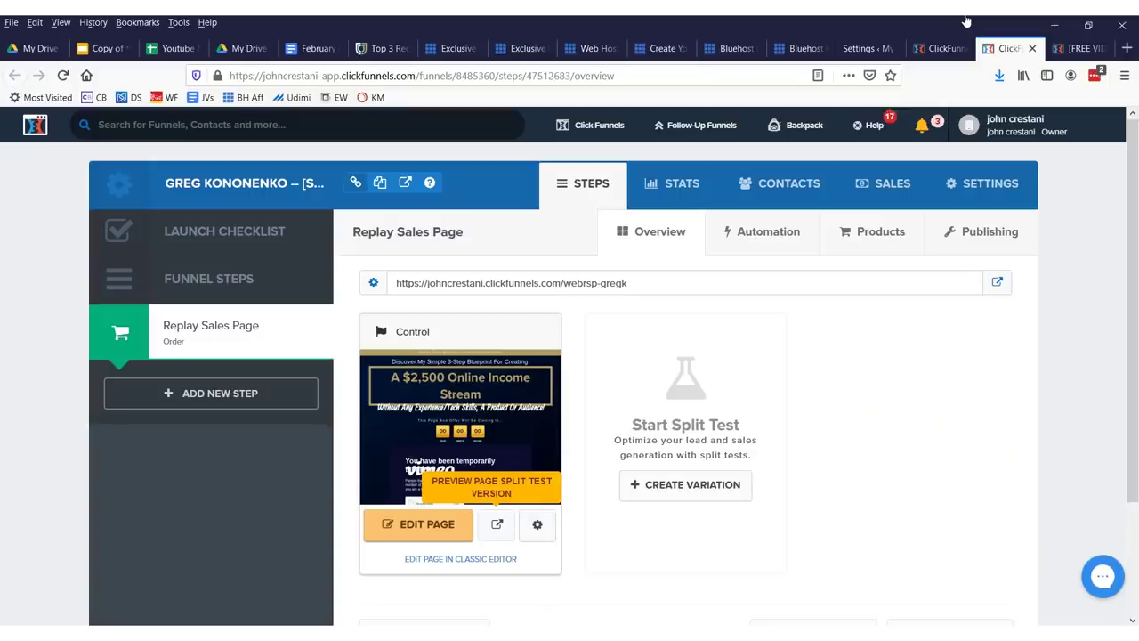
- Scroll through the live Replay Sales Page preview, then open that page in the editor
{"action": "left_click", "coordinate": [1082, 49]}
{"action": "left_click_drag", "start_coordinate": [234, 217], "coordinate": [767, 218]}
{"action": "left_click", "coordinate": [888, 218]}
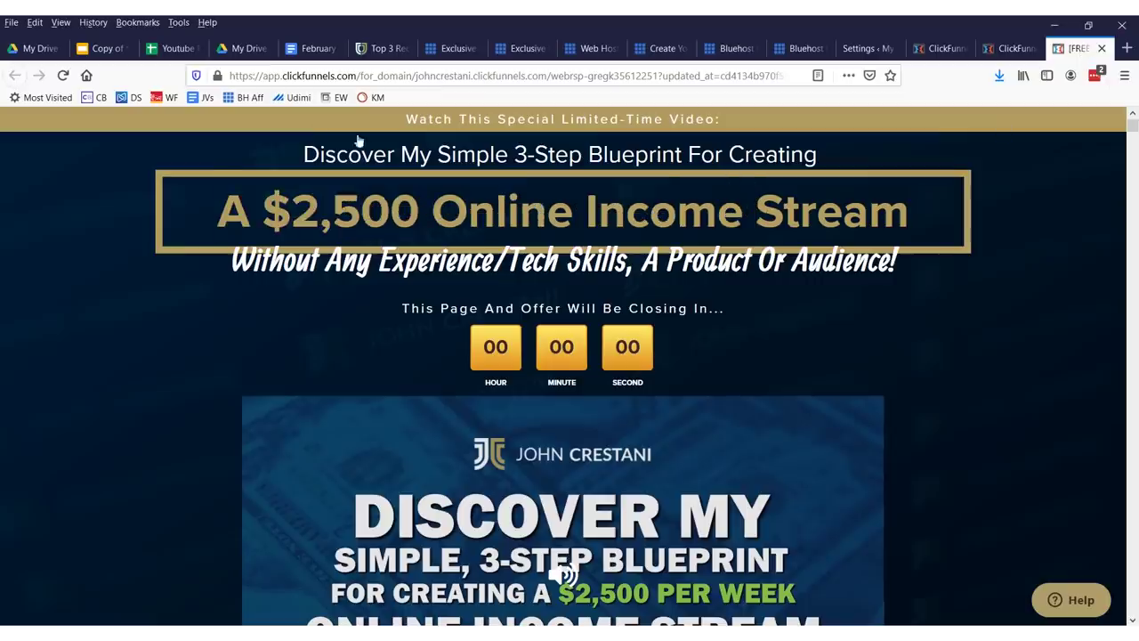
{"action": "left_click_drag", "start_coordinate": [593, 120], "coordinate": [668, 121]}
{"action": "scroll", "coordinate": [654, 207], "scroll_direction": "down", "scroll_amount": 5}
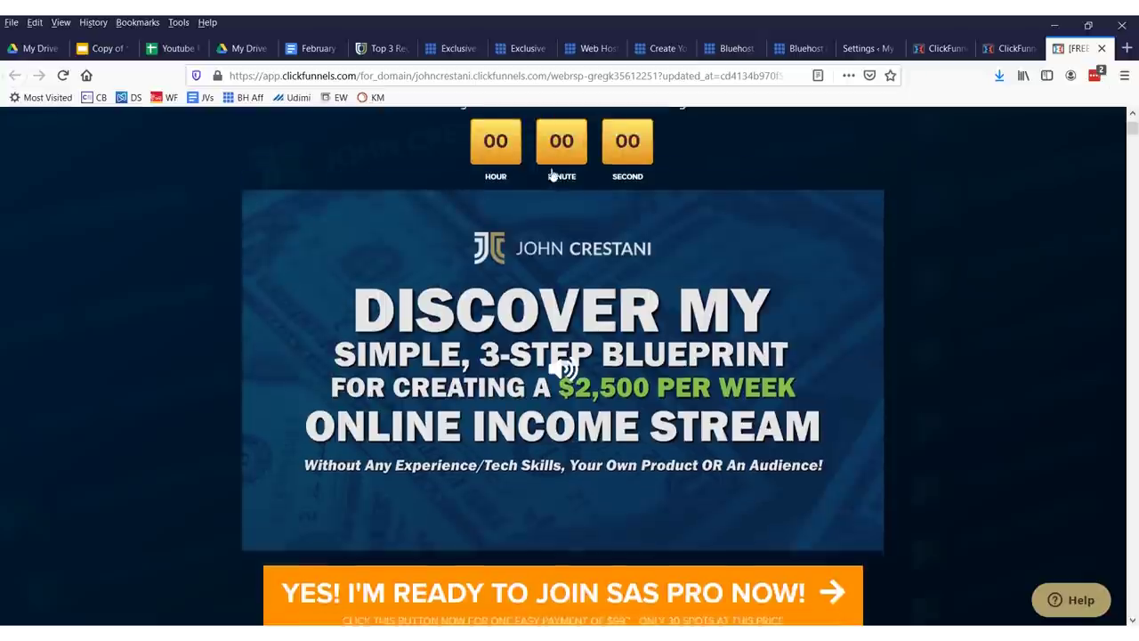
{"action": "scroll", "coordinate": [654, 207], "scroll_direction": "up", "scroll_amount": 2}
{"action": "scroll", "coordinate": [578, 413], "scroll_direction": "down", "scroll_amount": 5}
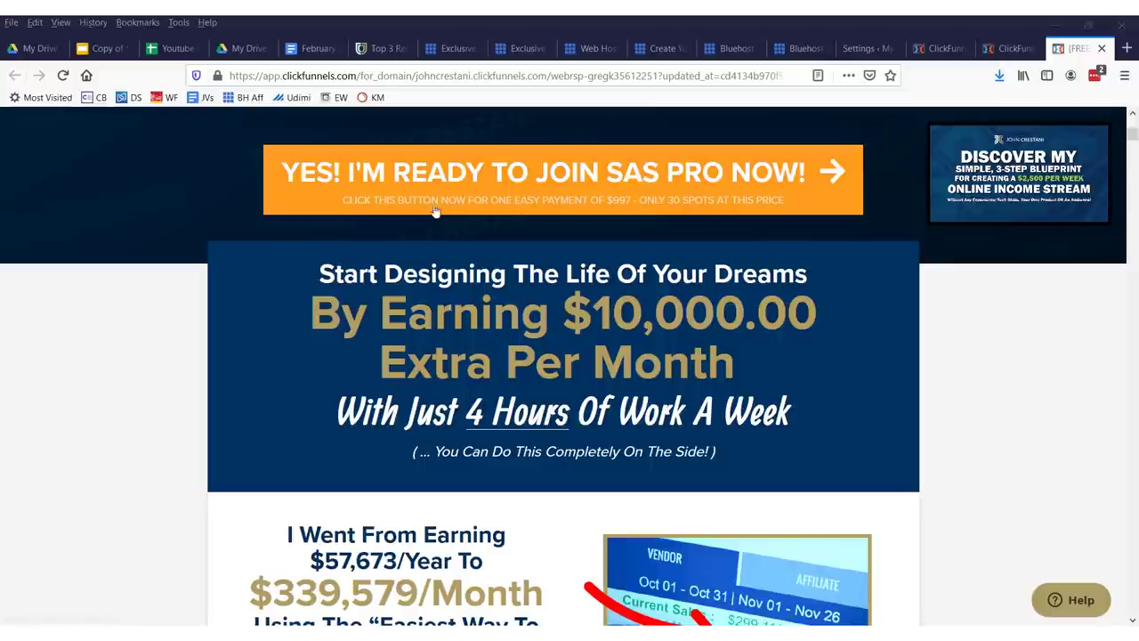
{"action": "scroll", "coordinate": [442, 320], "scroll_direction": "down", "scroll_amount": 20}
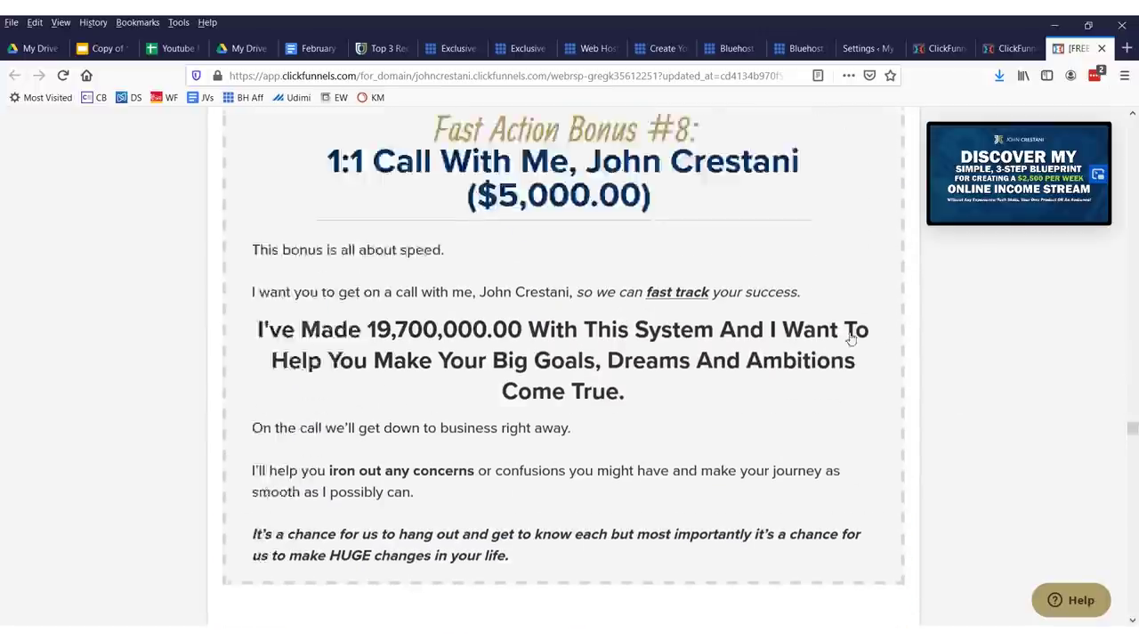
{"action": "scroll", "coordinate": [475, 388], "scroll_direction": "down", "scroll_amount": 4}
{"action": "scroll", "coordinate": [475, 389], "scroll_direction": "down", "scroll_amount": 15}
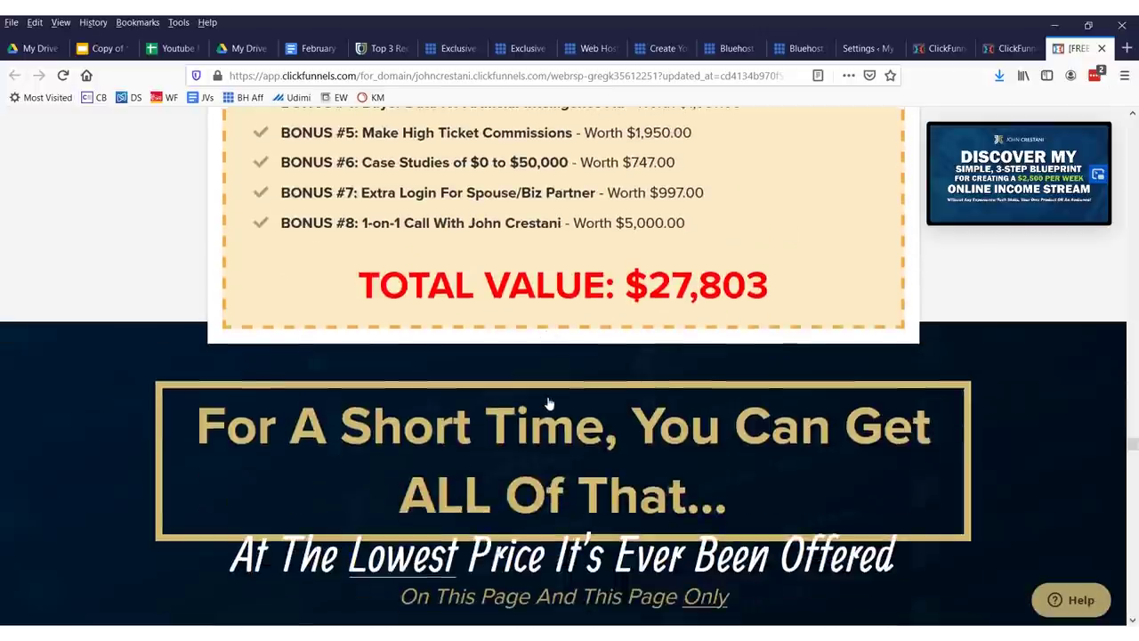
{"action": "scroll", "coordinate": [588, 401], "scroll_direction": "down", "scroll_amount": 15}
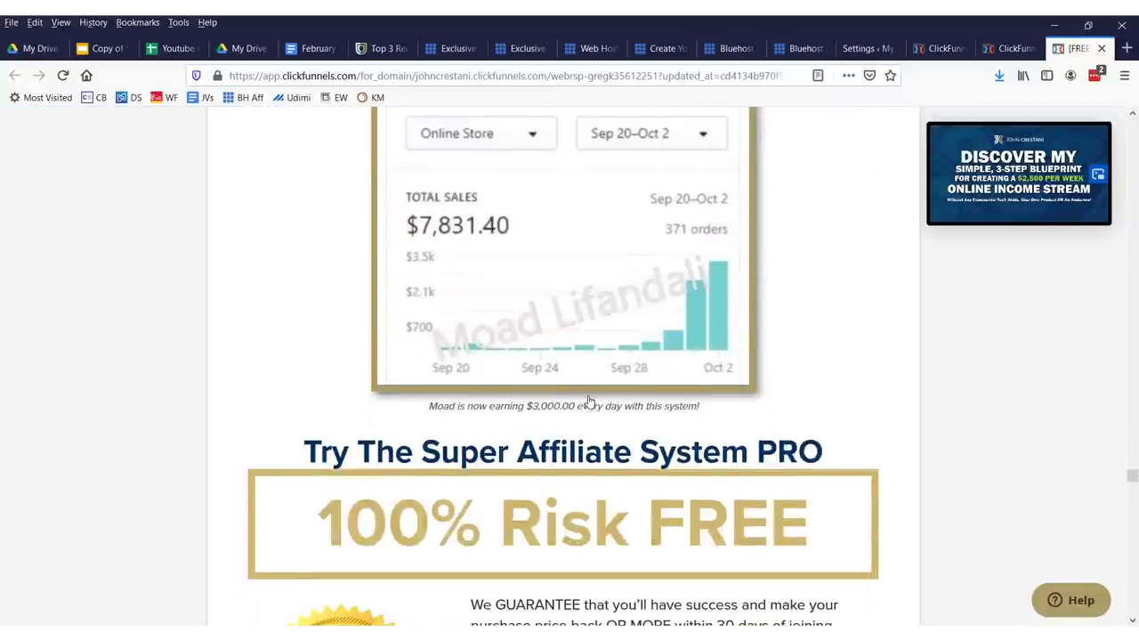
{"action": "scroll", "coordinate": [599, 364], "scroll_direction": "down", "scroll_amount": 12}
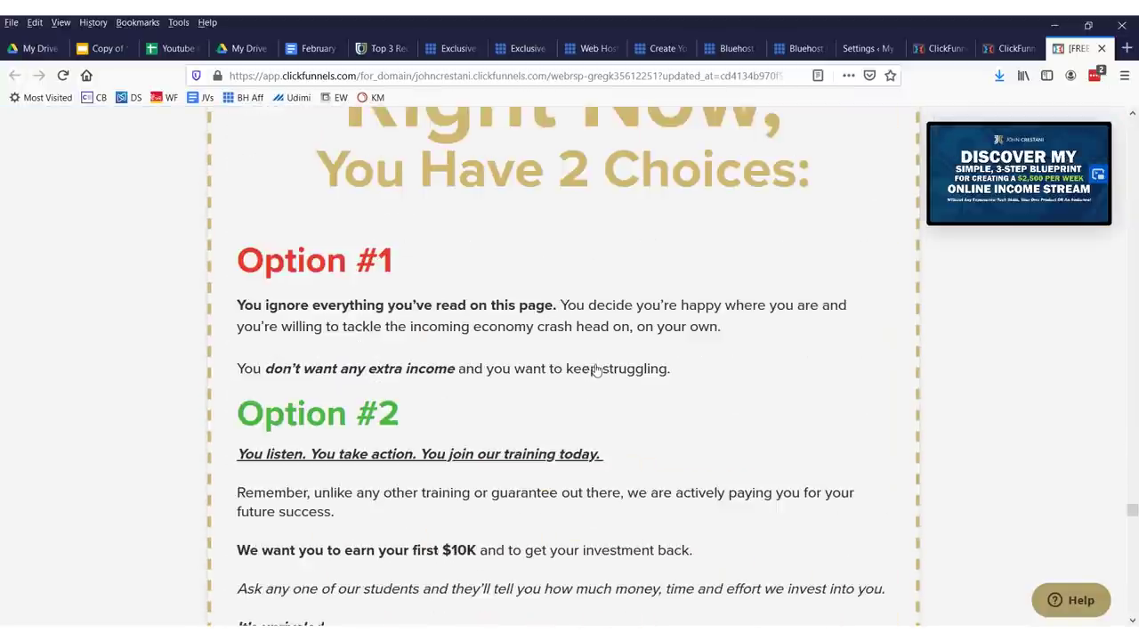
{"action": "left_click", "coordinate": [1017, 48]}
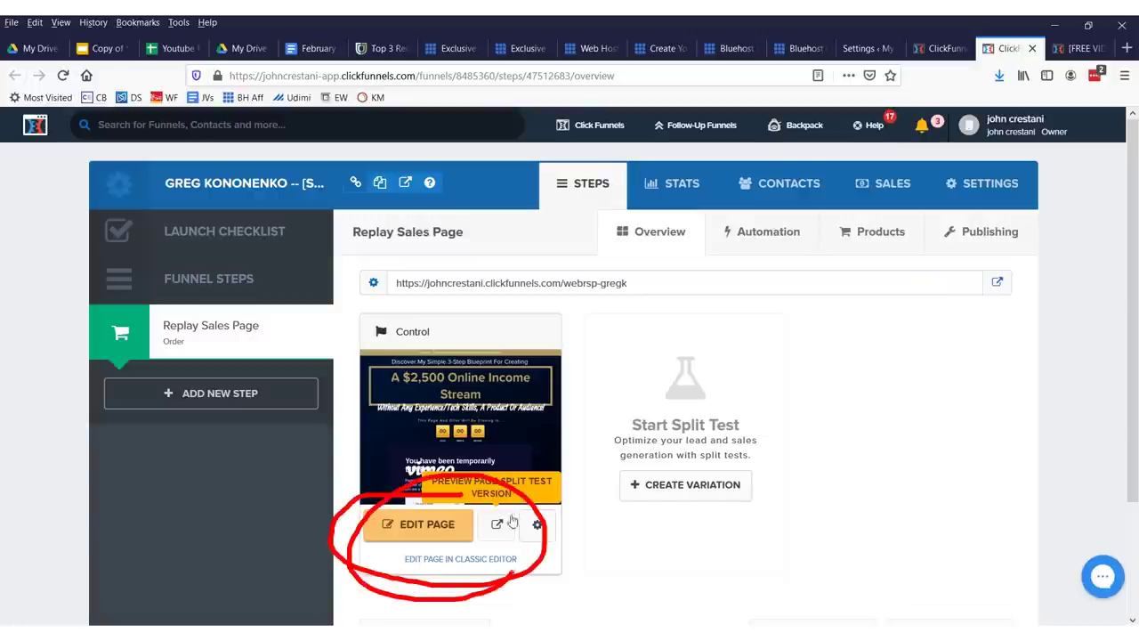
{"action": "left_click", "coordinate": [408, 526]}
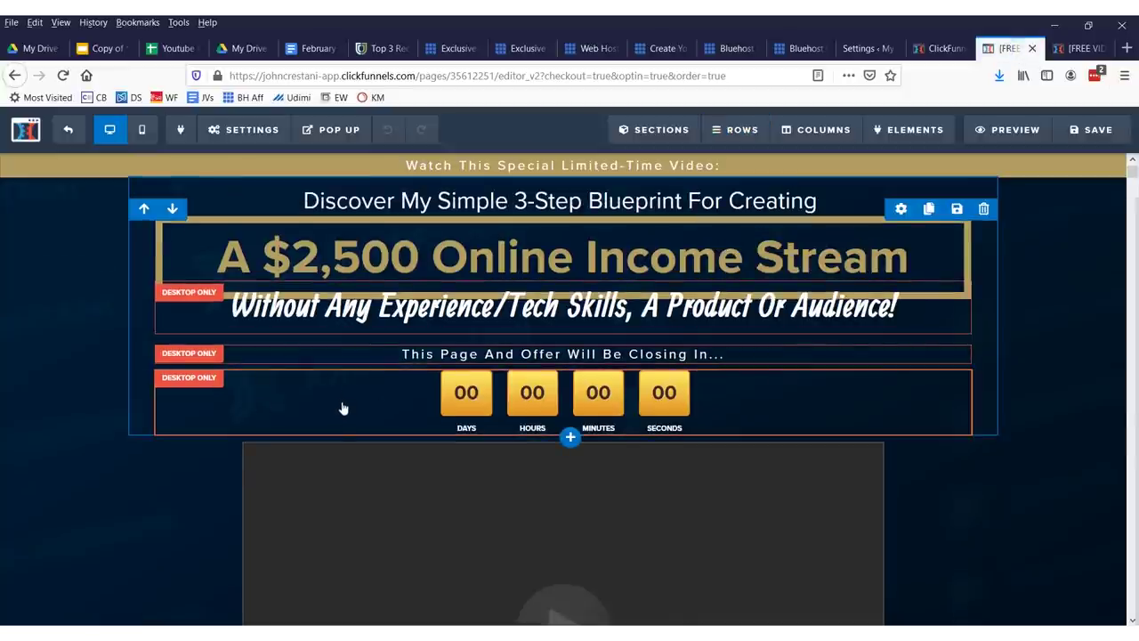
- Move the countdown timer row up directly under the headline
{"action": "left_click_drag", "start_coordinate": [349, 375], "coordinate": [445, 267]}
{"action": "scroll", "coordinate": [532, 368], "scroll_direction": "down", "scroll_amount": 5}
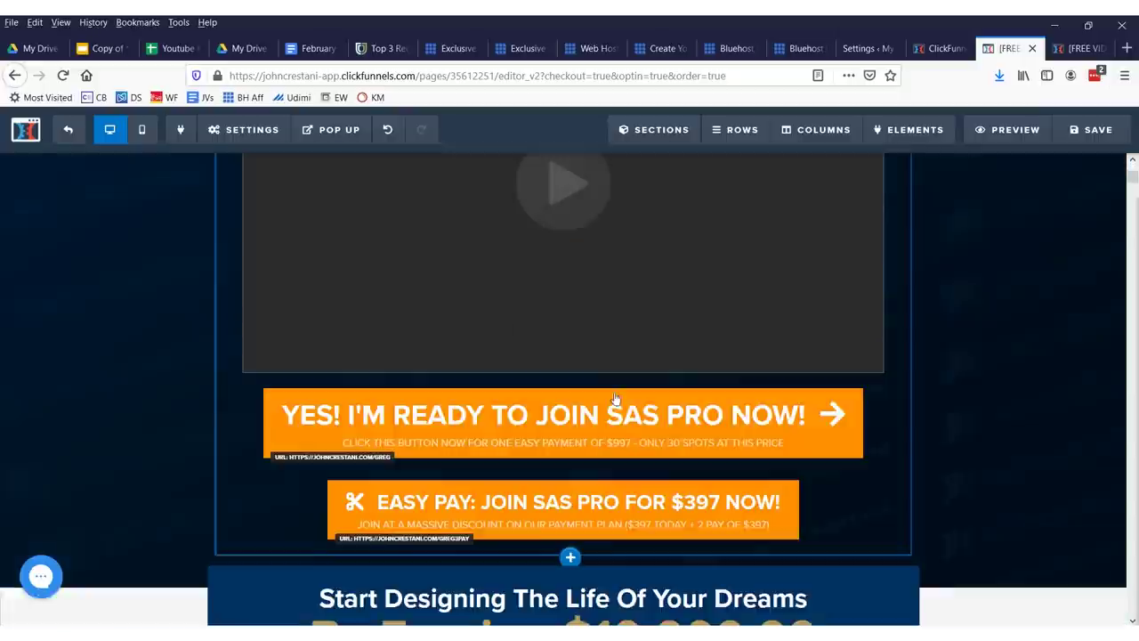
{"action": "scroll", "coordinate": [551, 365], "scroll_direction": "up", "scroll_amount": 3}
- Switch the sales page video's type from Vimeo to YouTube with the YouTube link
{"action": "left_click", "coordinate": [565, 361]}
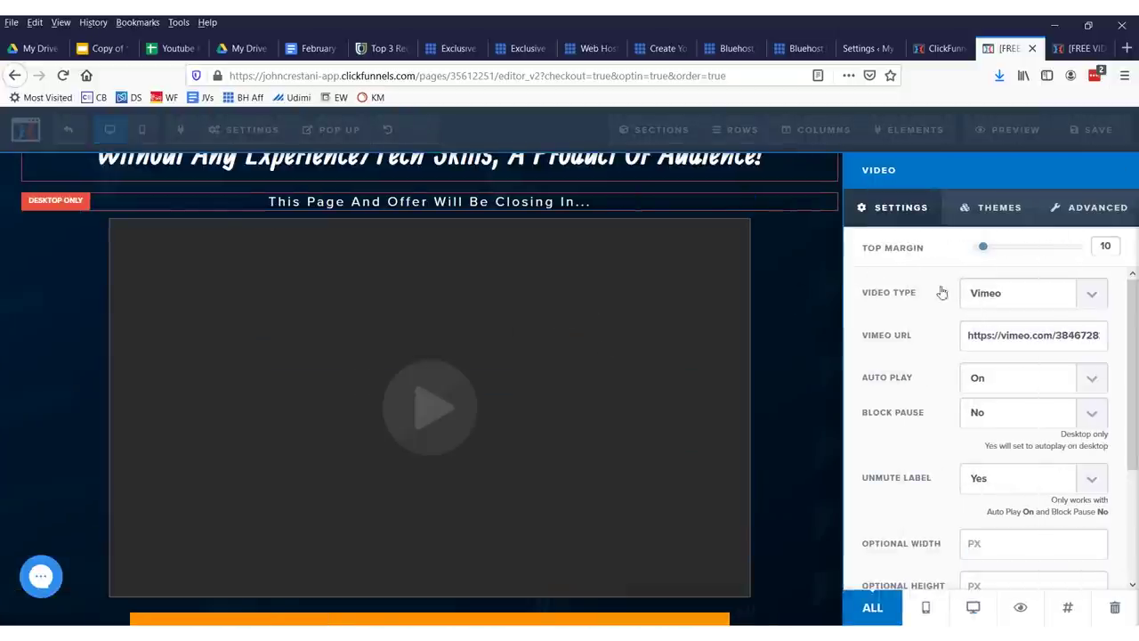
{"action": "left_click", "coordinate": [1023, 293]}
{"action": "left_click", "coordinate": [996, 336]}
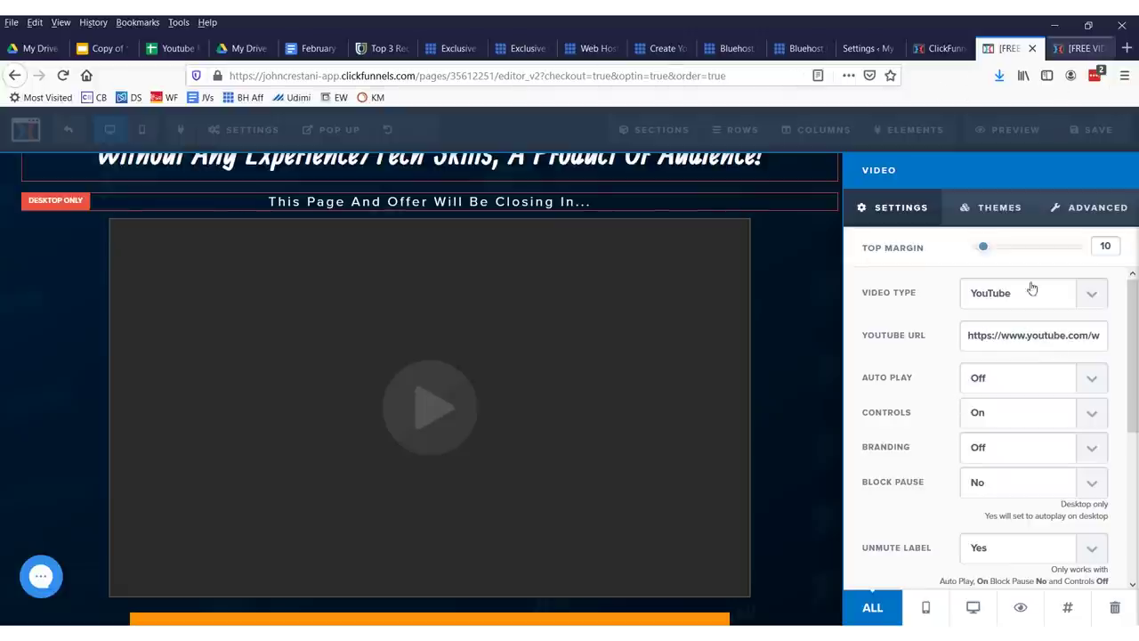
{"action": "left_click", "coordinate": [812, 346]}
{"action": "left_click", "coordinate": [685, 330]}
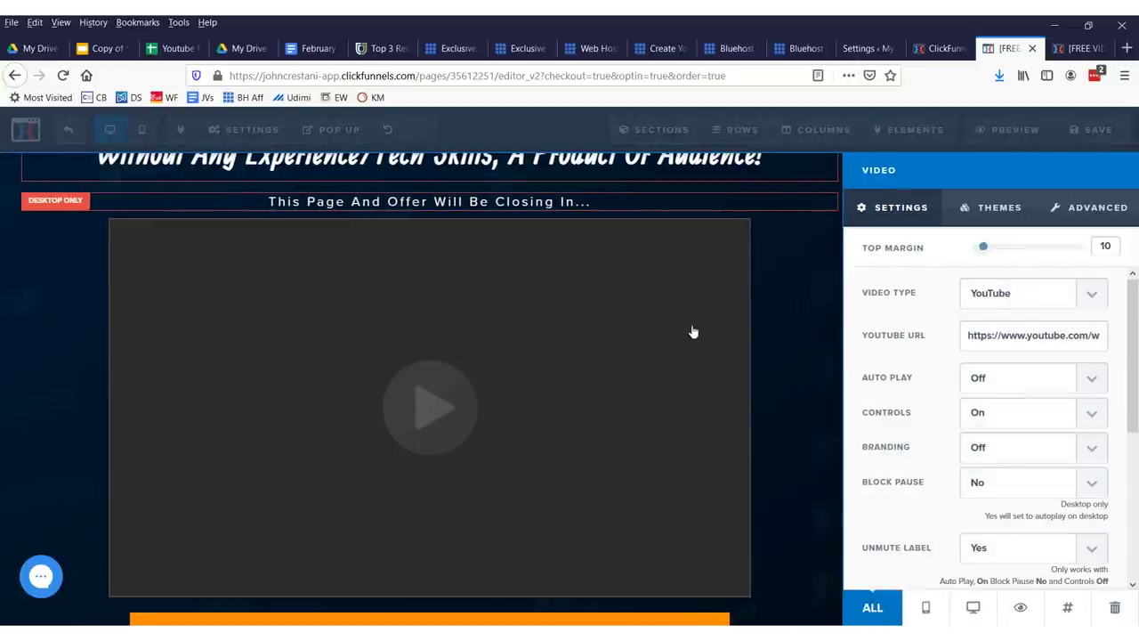
{"action": "left_click", "coordinate": [806, 332]}
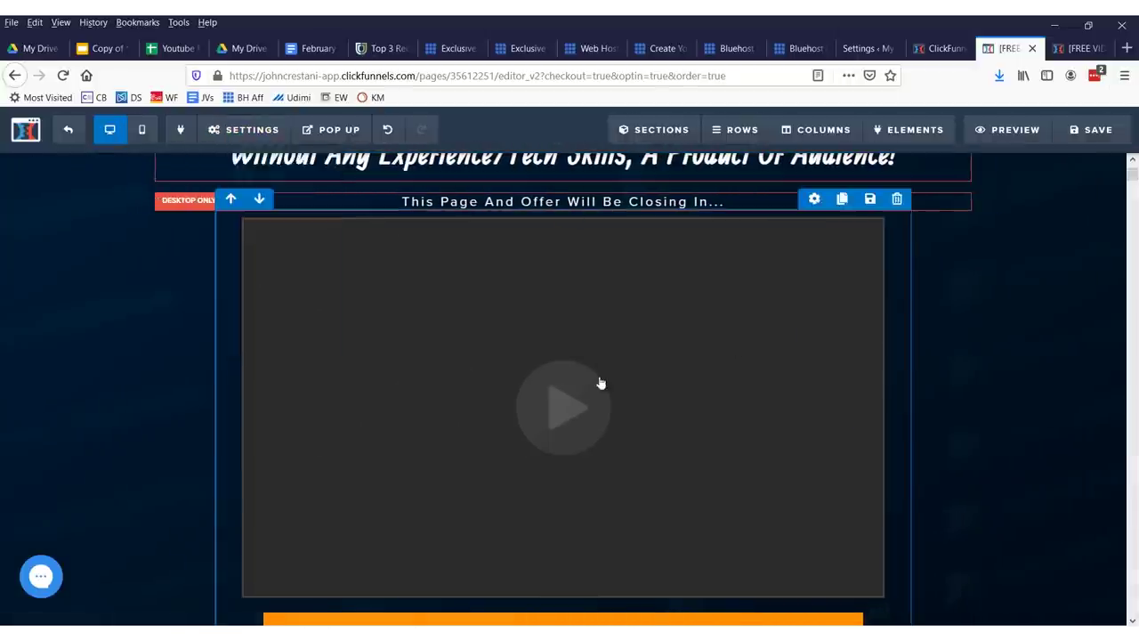
{"action": "scroll", "coordinate": [685, 418], "scroll_direction": "down", "scroll_amount": 5}
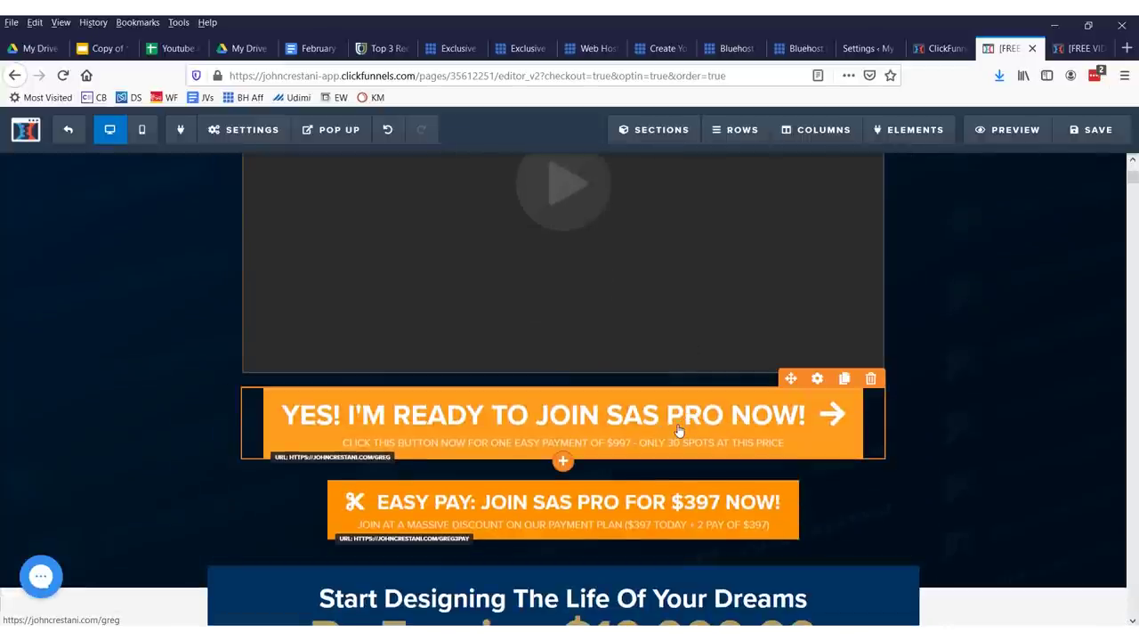
{"action": "left_click", "coordinate": [678, 429]}
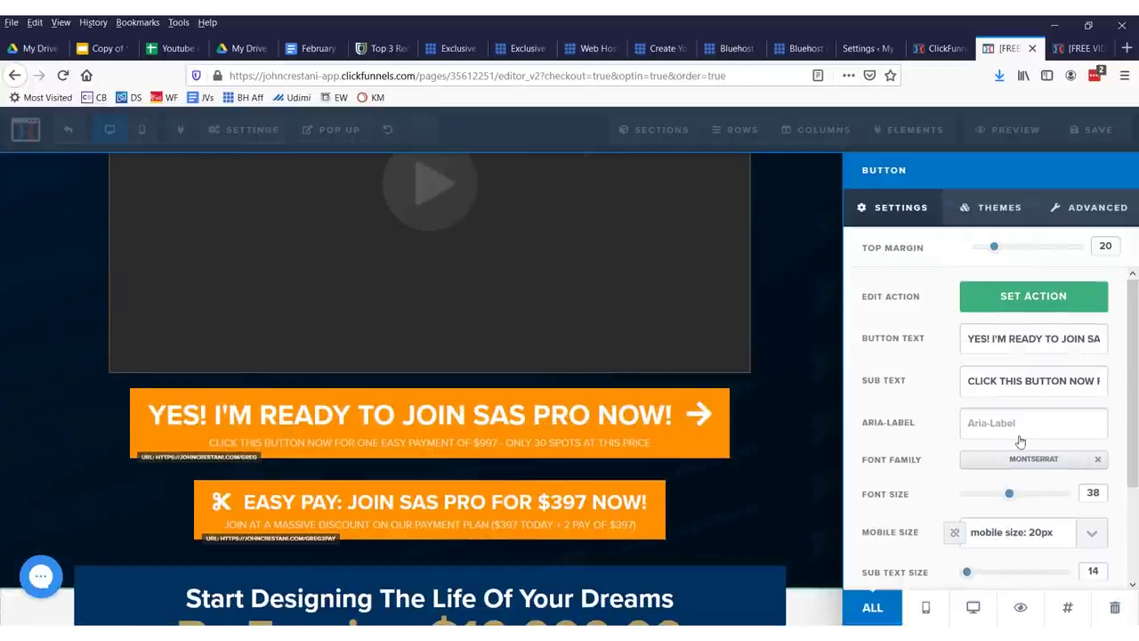
- Try other background colours on the YES join button, then restore its orange
{"action": "scroll", "coordinate": [1019, 445], "scroll_direction": "down", "scroll_amount": 3}
{"action": "left_click", "coordinate": [970, 570]}
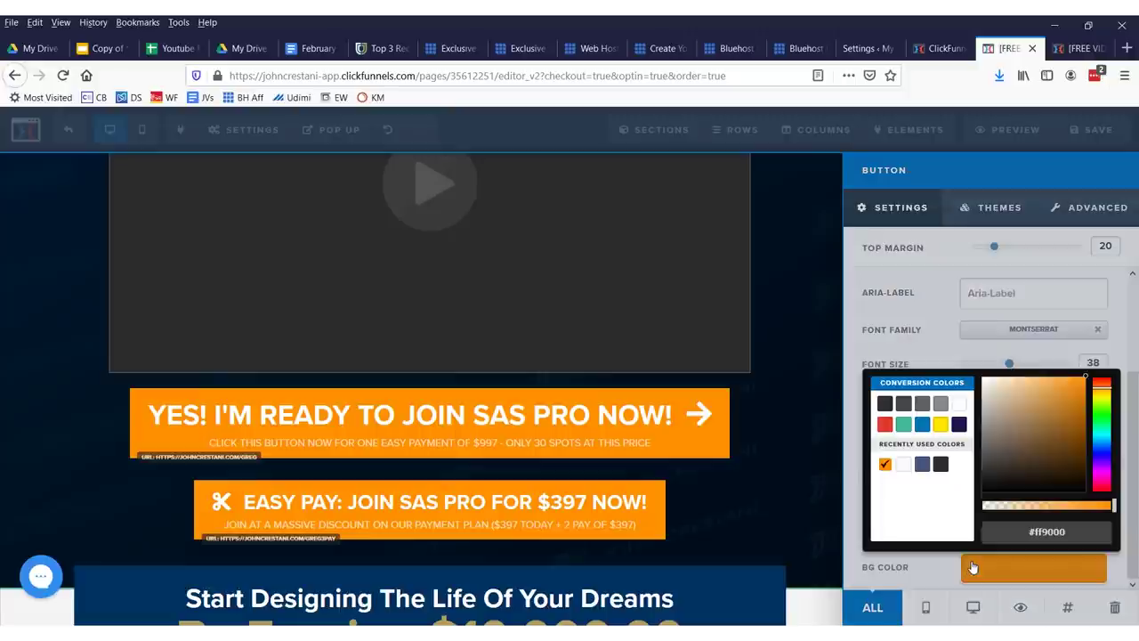
{"action": "left_click", "coordinate": [1023, 425]}
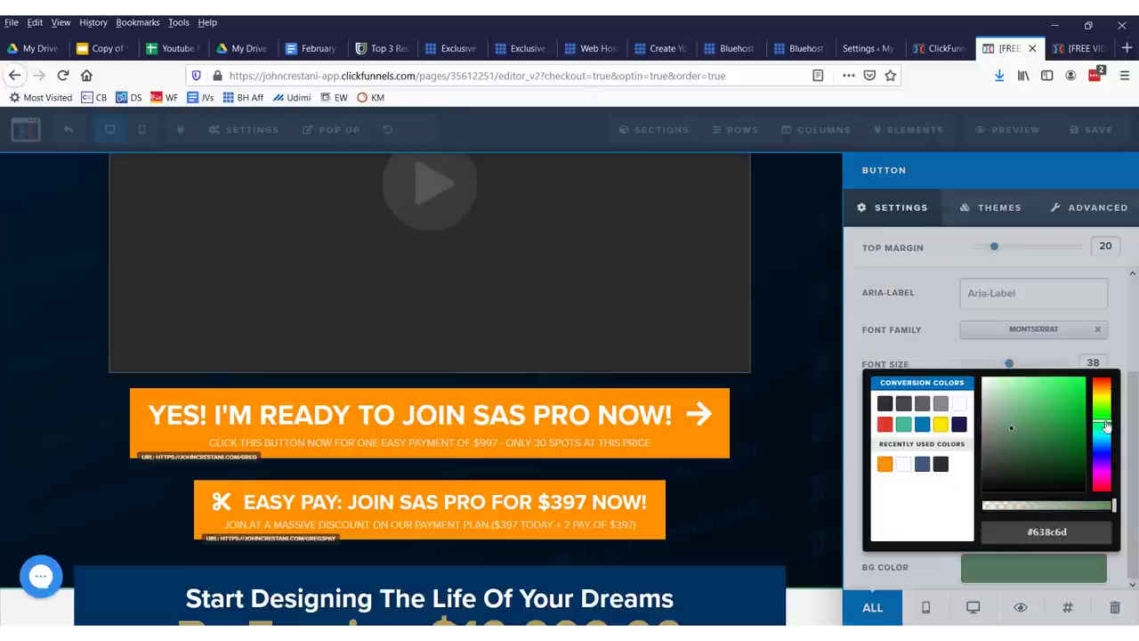
{"action": "left_click", "coordinate": [932, 549]}
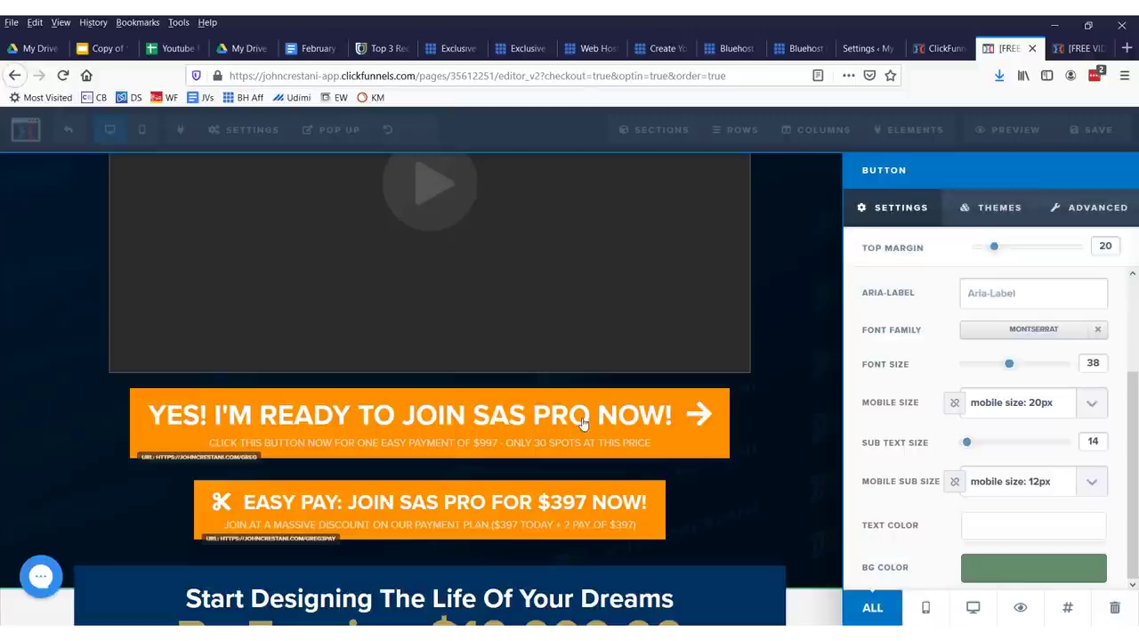
{"action": "left_click", "coordinate": [993, 569]}
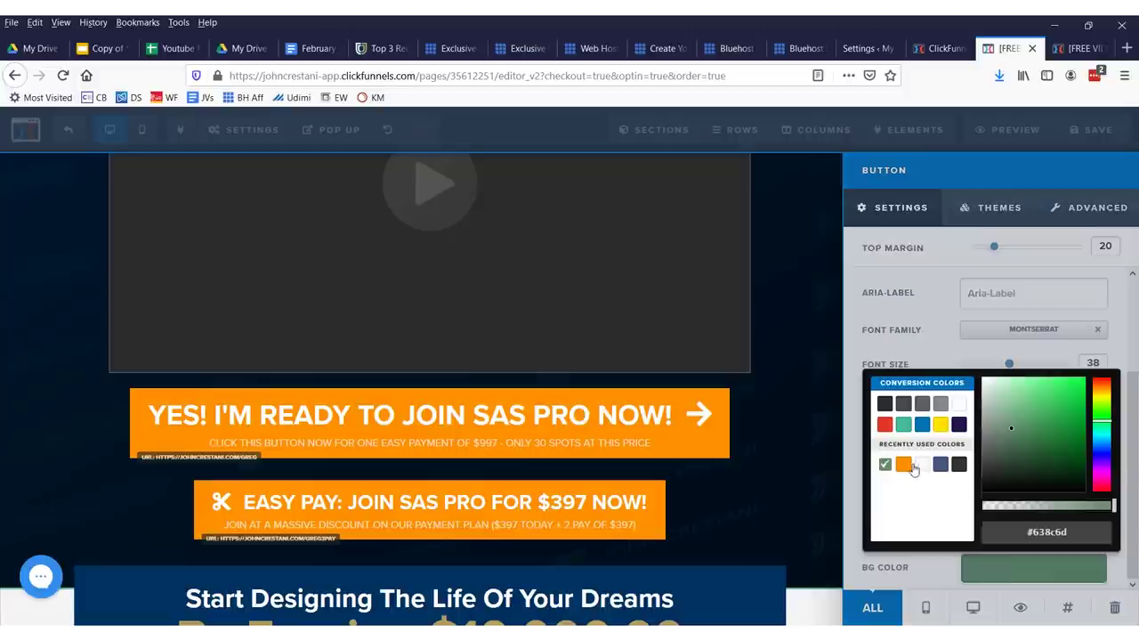
{"action": "left_click", "coordinate": [903, 463]}
{"action": "left_click", "coordinate": [611, 368]}
- Set the 'By Earning $10,000.00 Extra Per Month' headline text colour to pink
{"action": "left_click", "coordinate": [606, 360]}
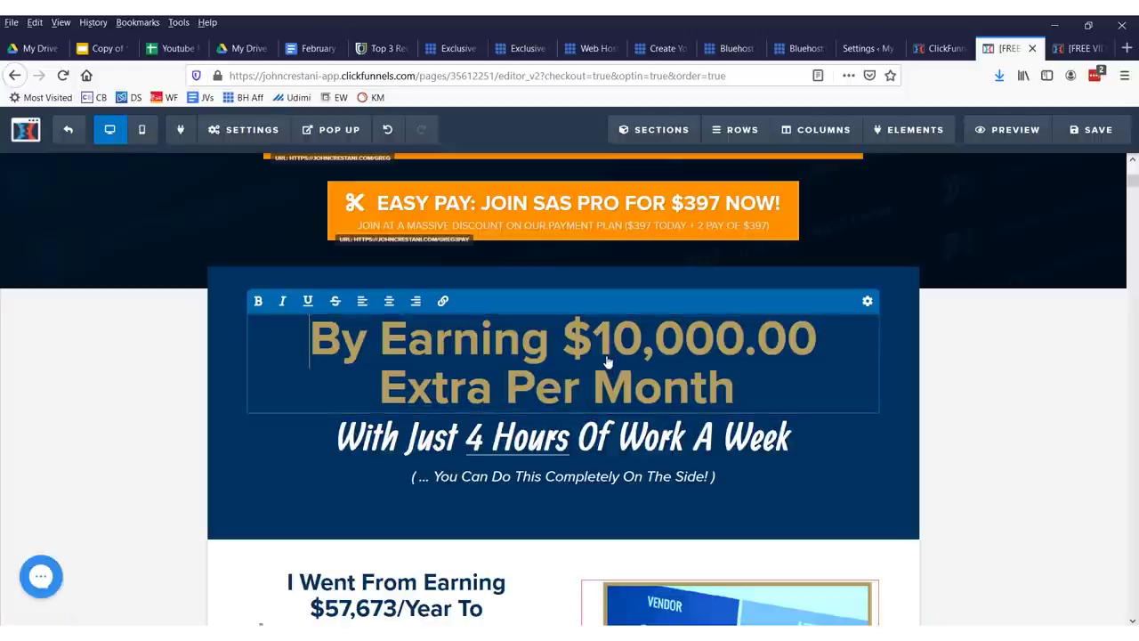
{"action": "left_click_drag", "start_coordinate": [767, 393], "coordinate": [272, 329]}
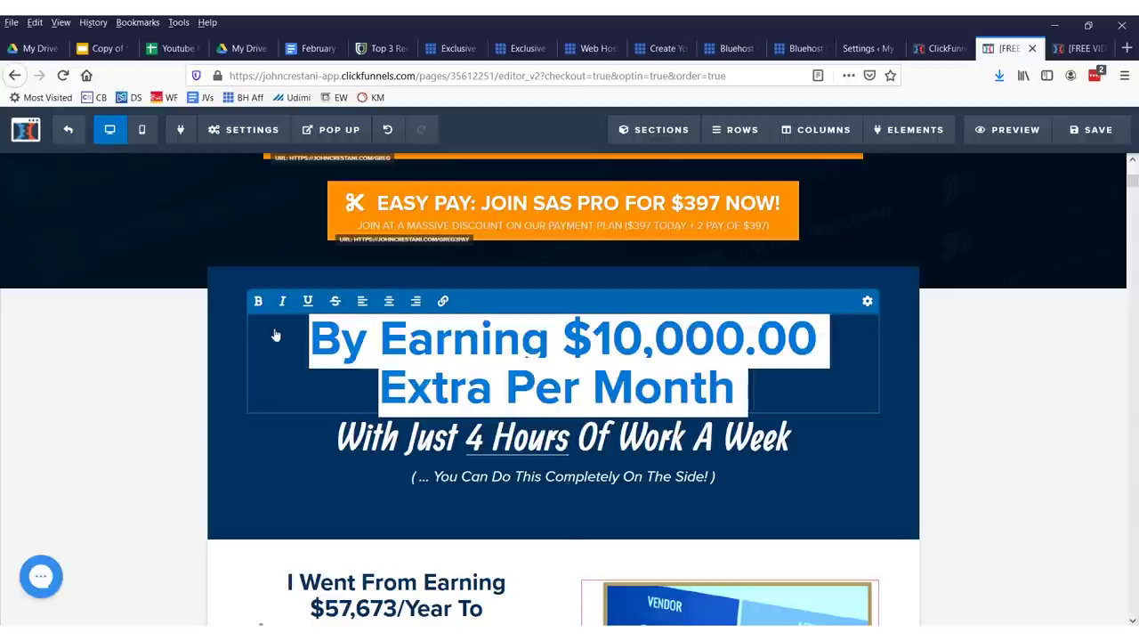
{"action": "left_click", "coordinate": [867, 303]}
{"action": "left_click", "coordinate": [1017, 404]}
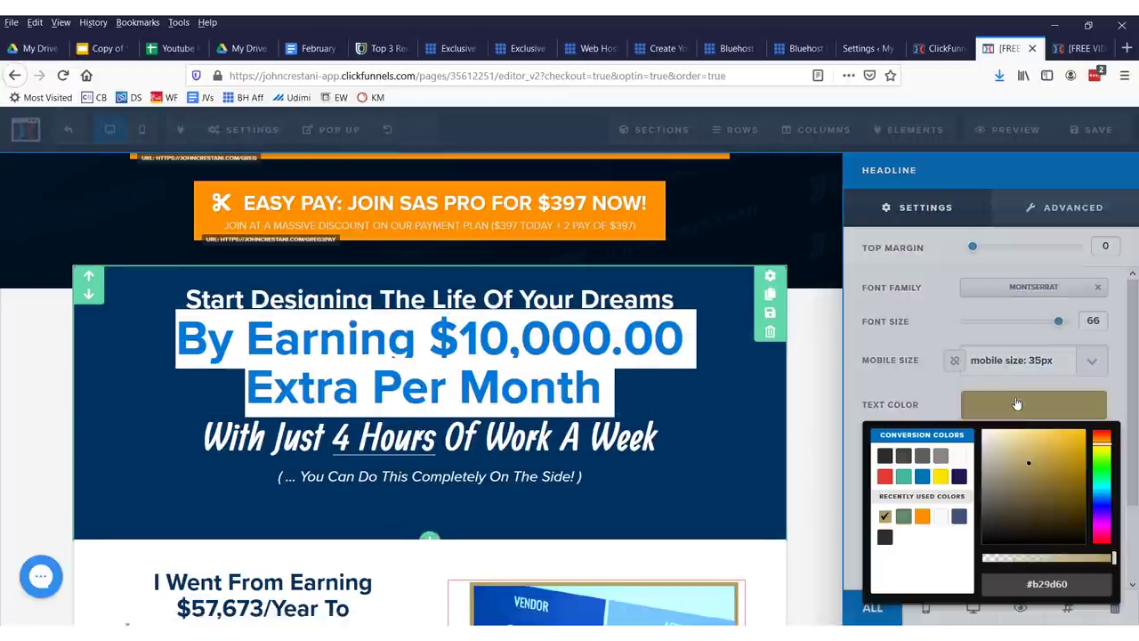
{"action": "left_click", "coordinate": [1101, 502]}
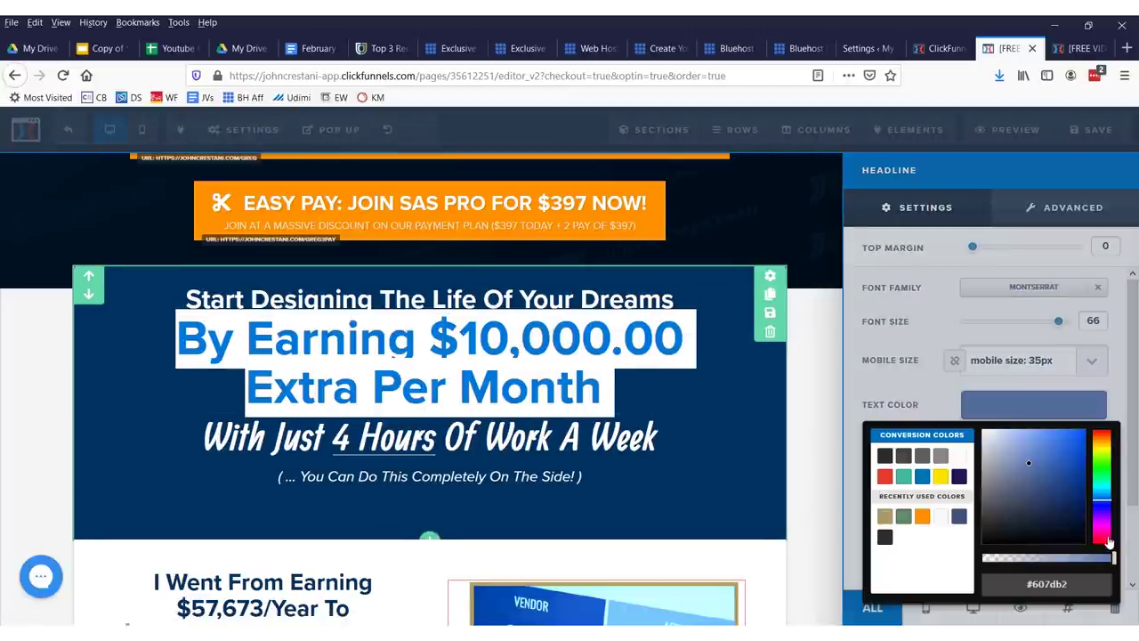
{"action": "left_click_drag", "start_coordinate": [1072, 502], "coordinate": [1047, 468]}
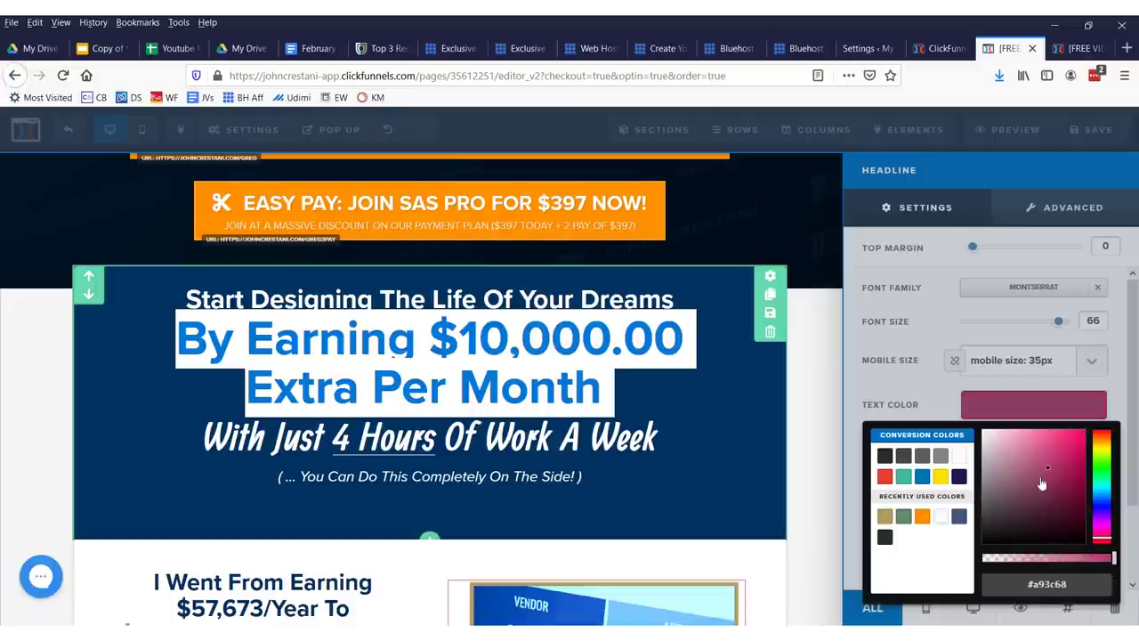
{"action": "left_click", "coordinate": [761, 407]}
- Add an image element below the earnings screenshot using the uploaded STOP sign picture
{"action": "scroll", "coordinate": [623, 427], "scroll_direction": "down", "scroll_amount": 3}
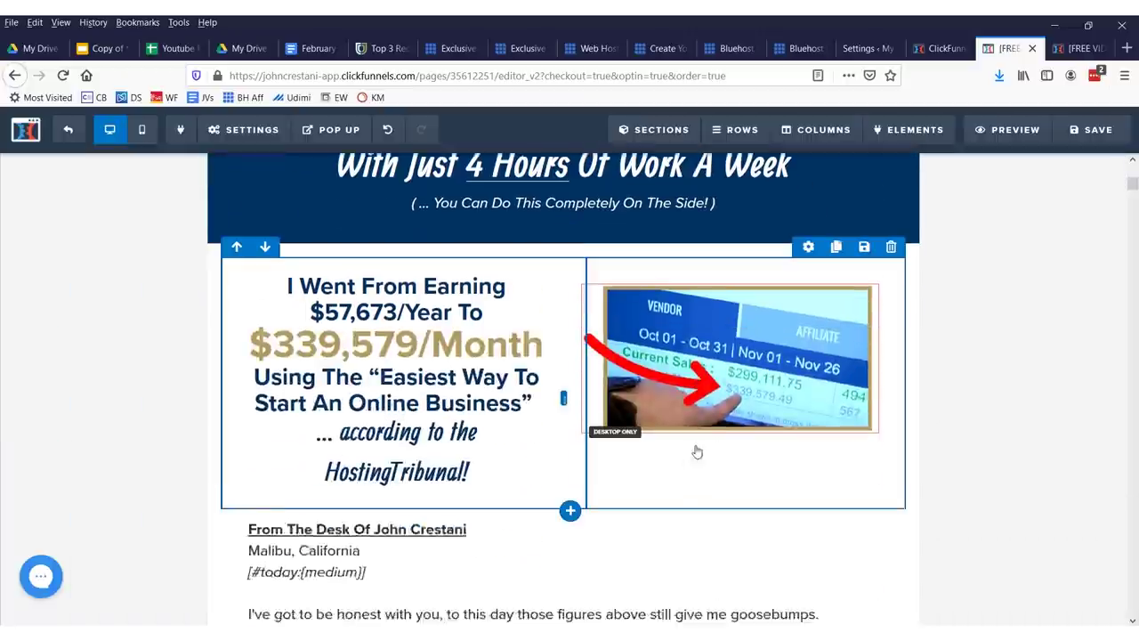
{"action": "left_click", "coordinate": [702, 360]}
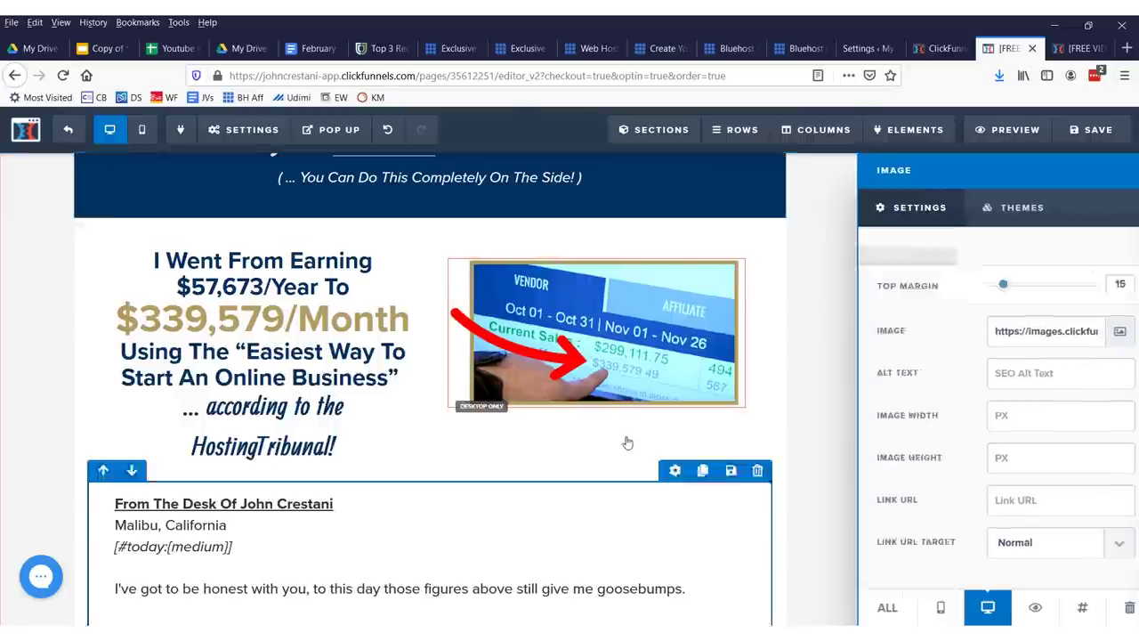
{"action": "left_click", "coordinate": [627, 442]}
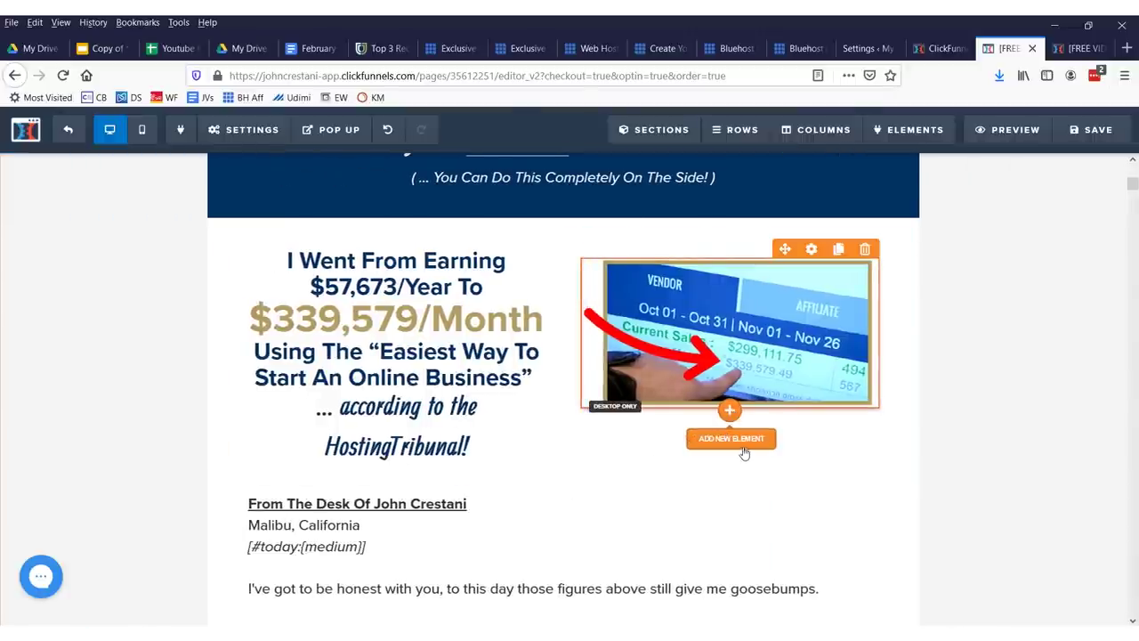
{"action": "left_click", "coordinate": [744, 453]}
{"action": "scroll", "coordinate": [890, 378], "scroll_direction": "down", "scroll_amount": 3}
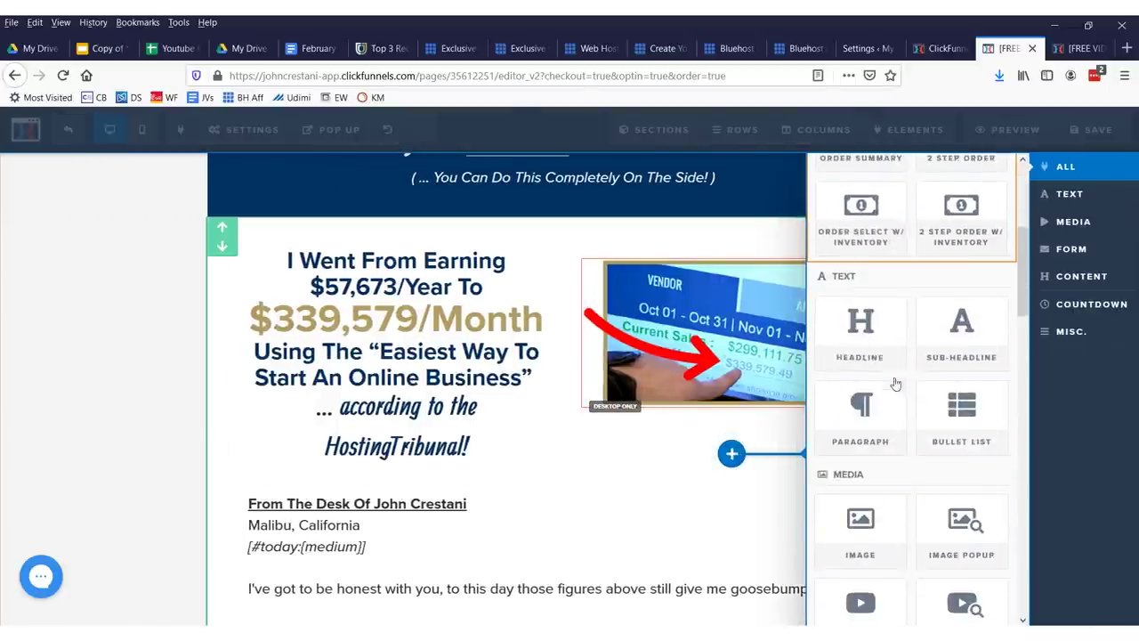
{"action": "scroll", "coordinate": [890, 418], "scroll_direction": "down", "scroll_amount": 1}
{"action": "left_click", "coordinate": [860, 467]}
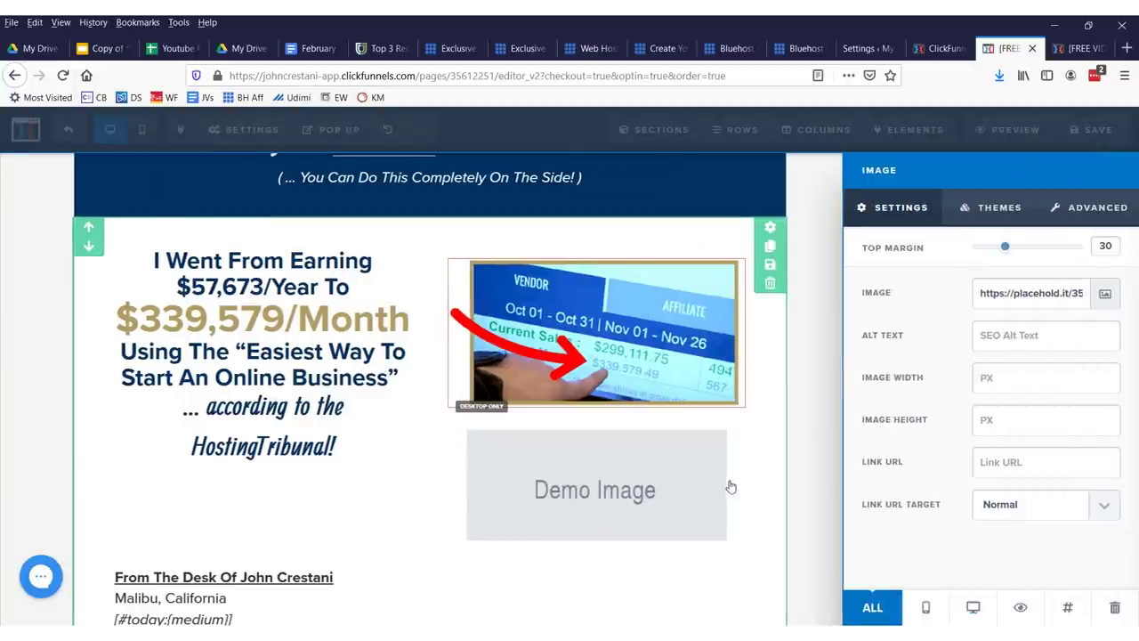
{"action": "left_click", "coordinate": [997, 300]}
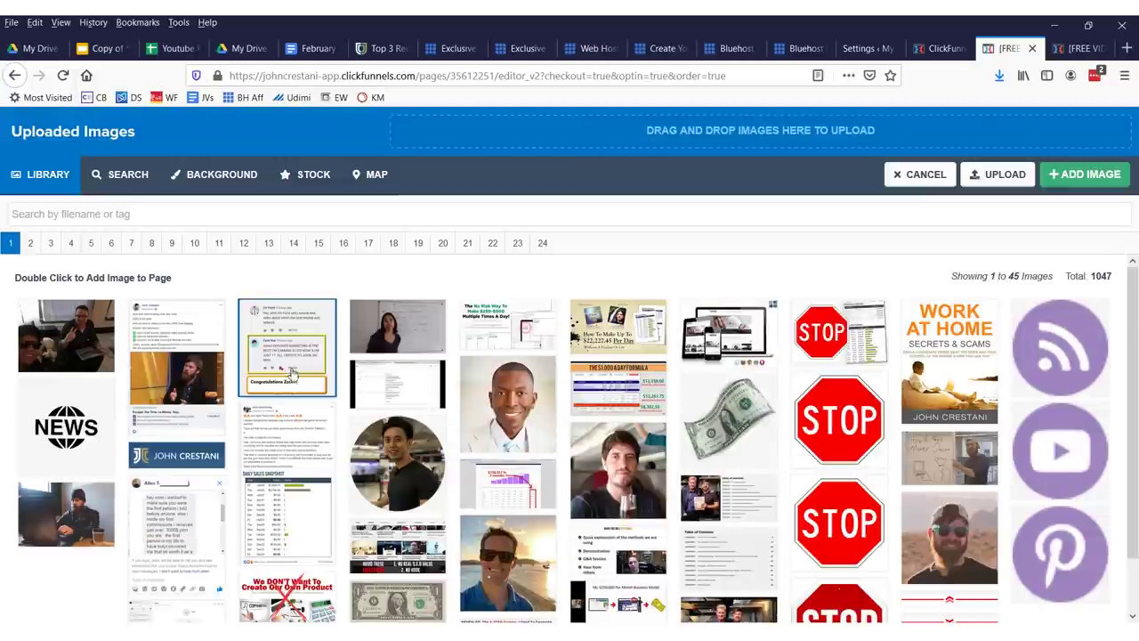
{"action": "double_click", "coordinate": [841, 525]}
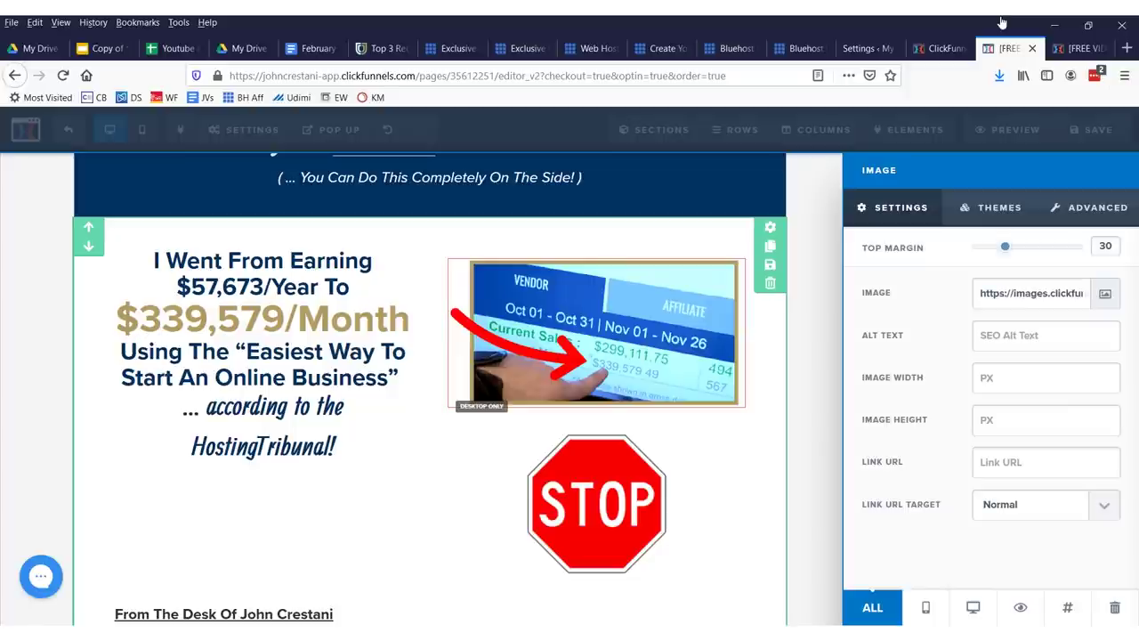
{"action": "left_click", "coordinate": [483, 461]}
- Move the STOP sign image into the left column above 'according to the'
{"action": "scroll", "coordinate": [638, 389], "scroll_direction": "up", "scroll_amount": 4}
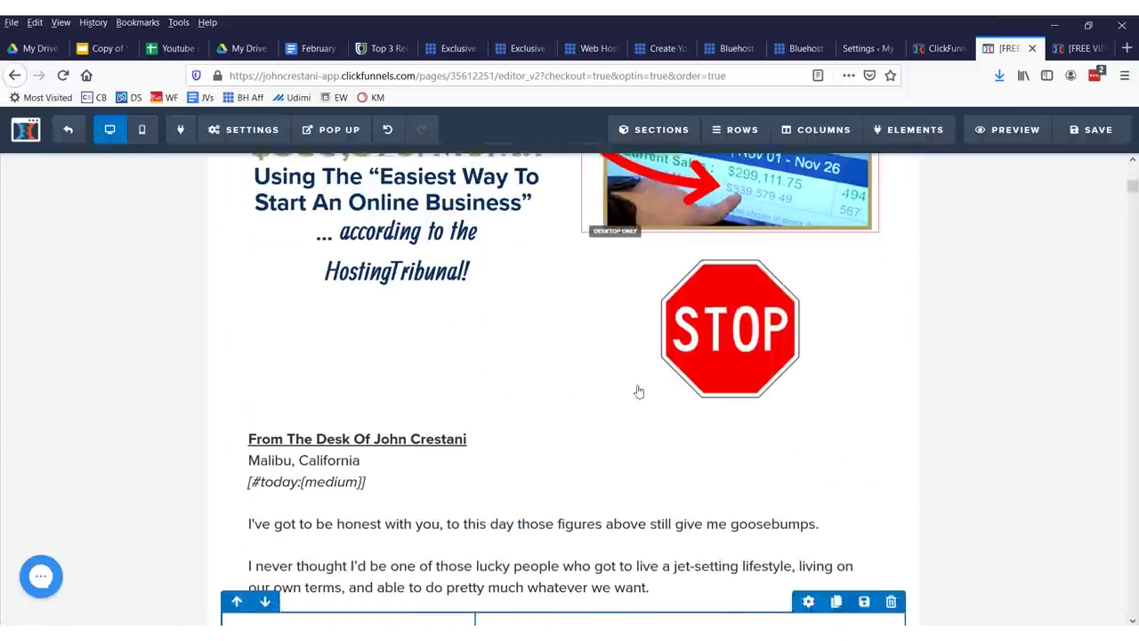
{"action": "left_click_drag", "start_coordinate": [431, 331], "coordinate": [550, 380]}
{"action": "scroll", "coordinate": [550, 380], "scroll_direction": "down", "scroll_amount": 2}
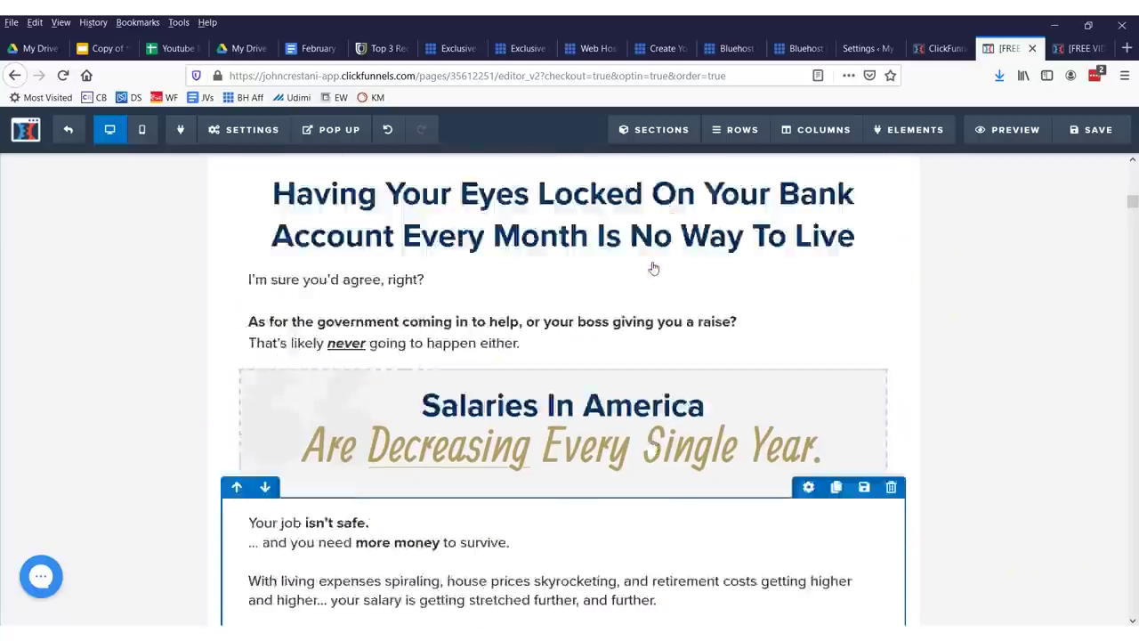
- Drag the column dividers to widen the left STOP sign column while leaving the screenshot room
{"action": "scroll", "coordinate": [481, 320], "scroll_direction": "up", "scroll_amount": 4}
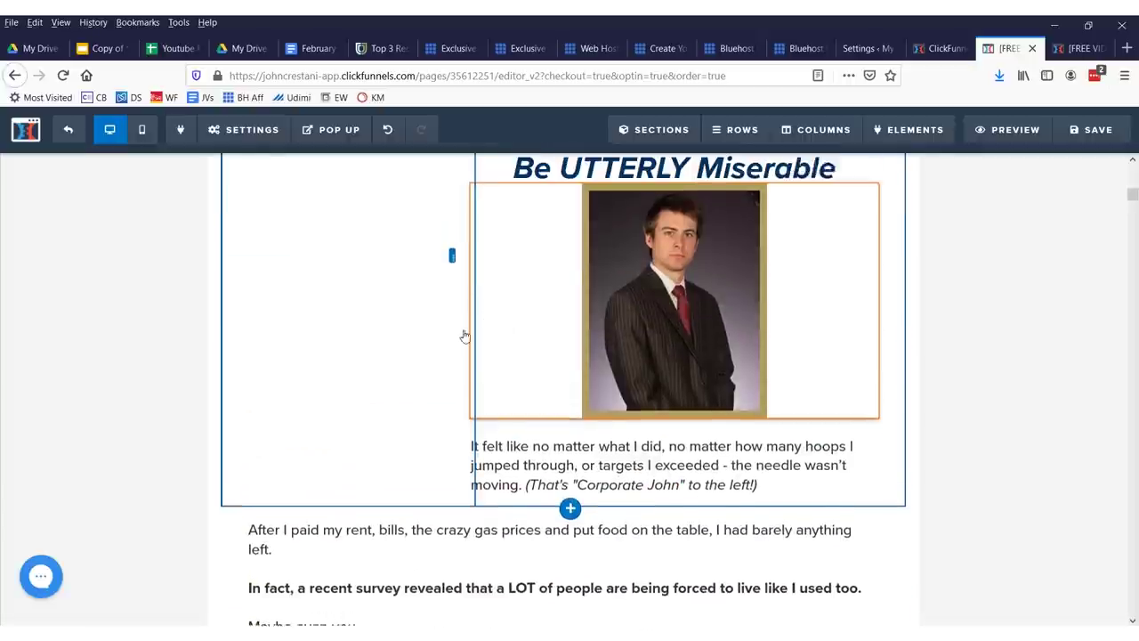
{"action": "left_click_drag", "start_coordinate": [508, 387], "coordinate": [644, 386]}
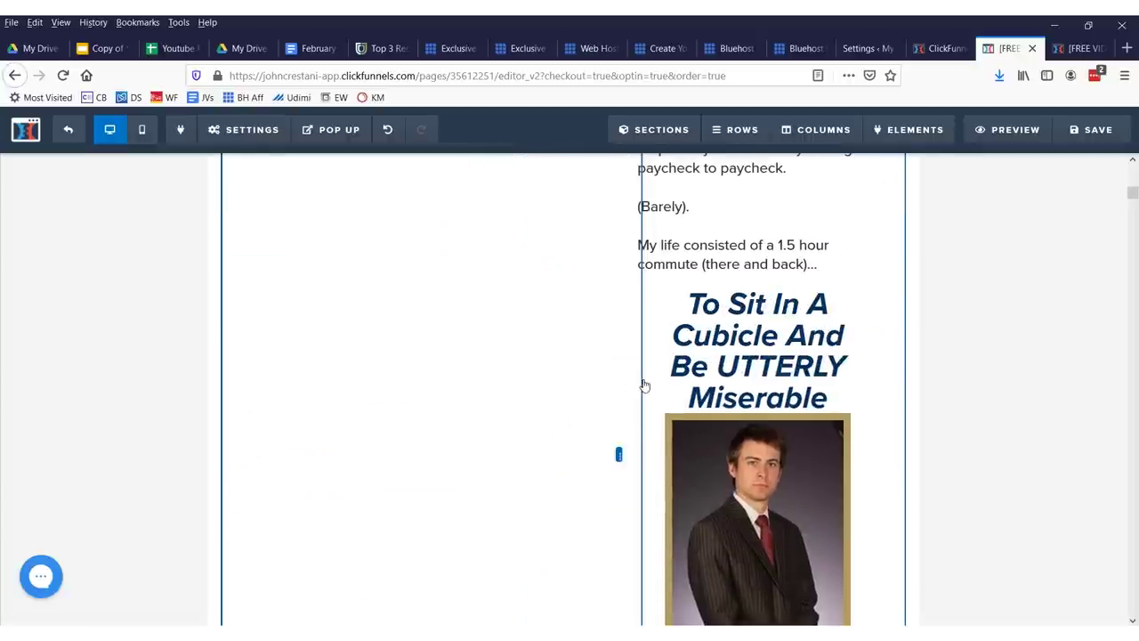
{"action": "scroll", "coordinate": [681, 358], "scroll_direction": "down", "scroll_amount": 3}
{"action": "scroll", "coordinate": [680, 359], "scroll_direction": "up", "scroll_amount": 6}
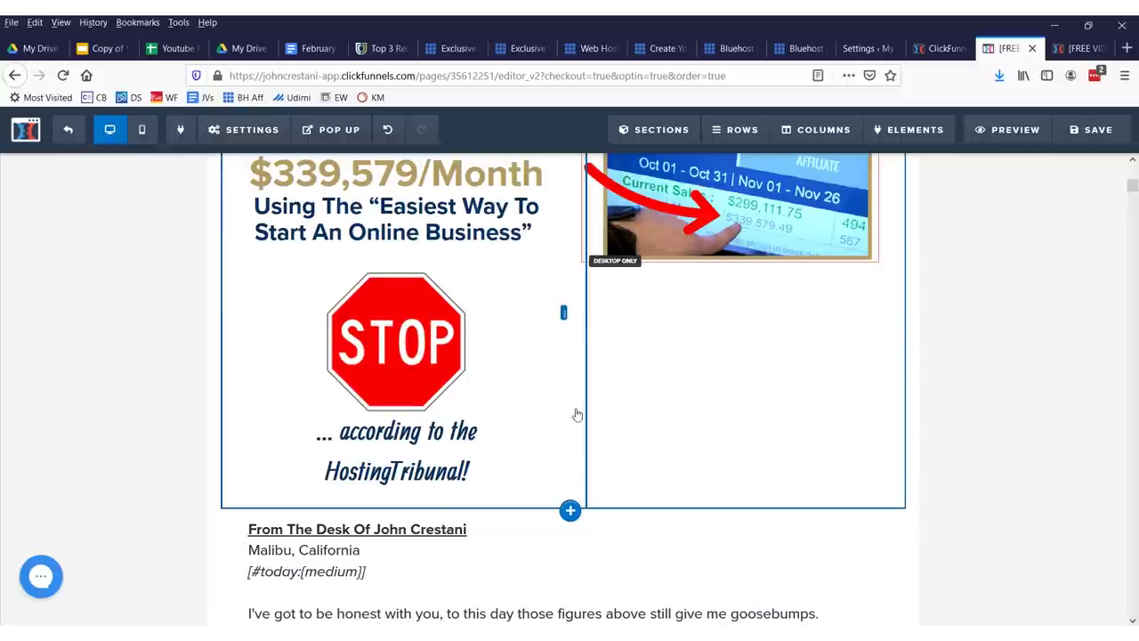
{"action": "left_click_drag", "start_coordinate": [564, 320], "coordinate": [810, 326]}
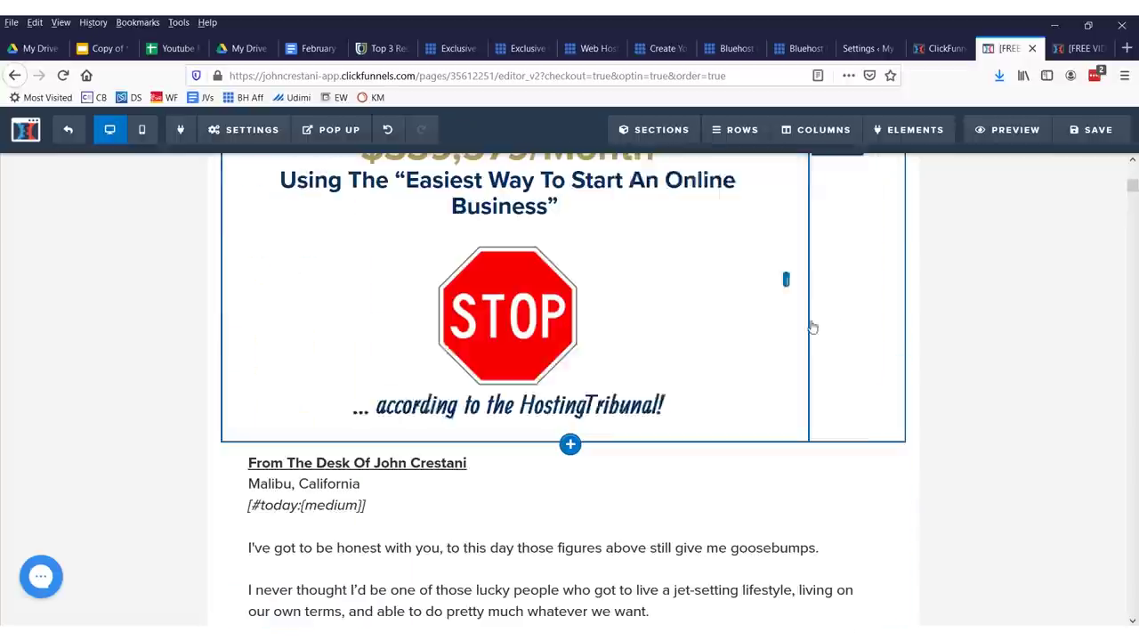
{"action": "left_click_drag", "start_coordinate": [736, 318], "coordinate": [511, 318]}
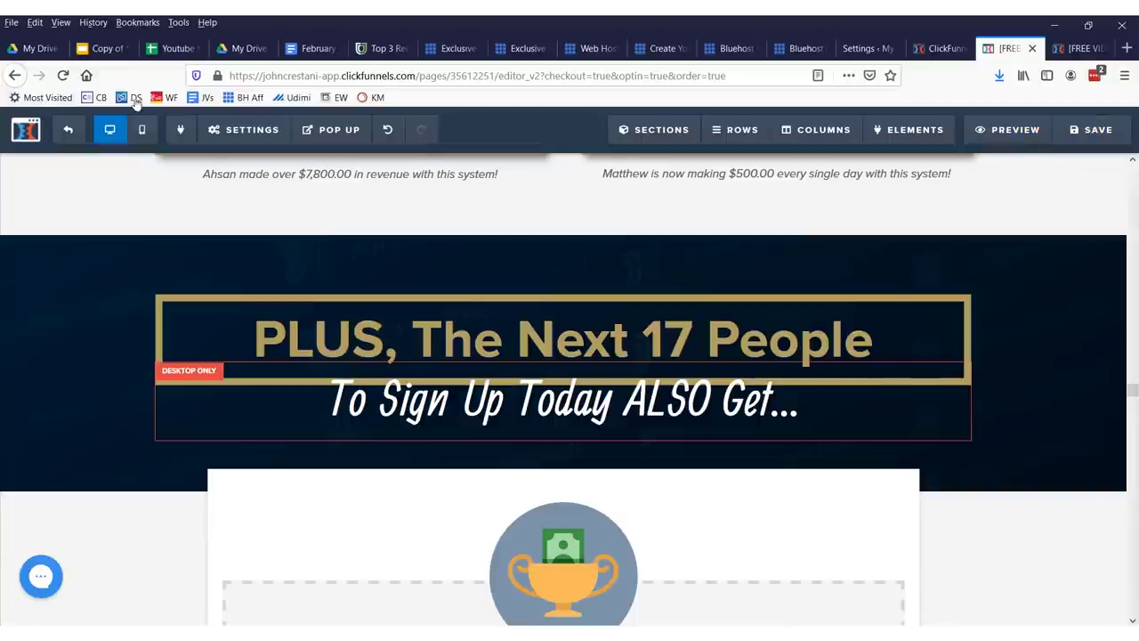
- Close the sales page editor, leave without saving, and switch to the ClickFunnels account tab
{"action": "left_click", "coordinate": [1031, 49]}
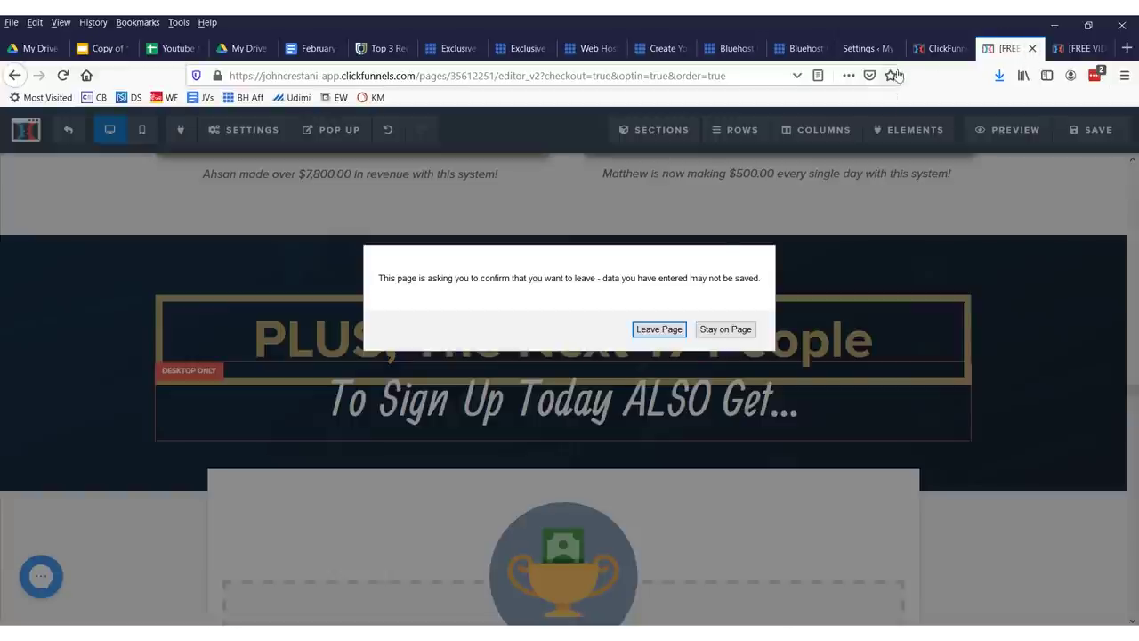
{"action": "left_click", "coordinate": [659, 328]}
{"action": "left_click", "coordinate": [930, 48]}
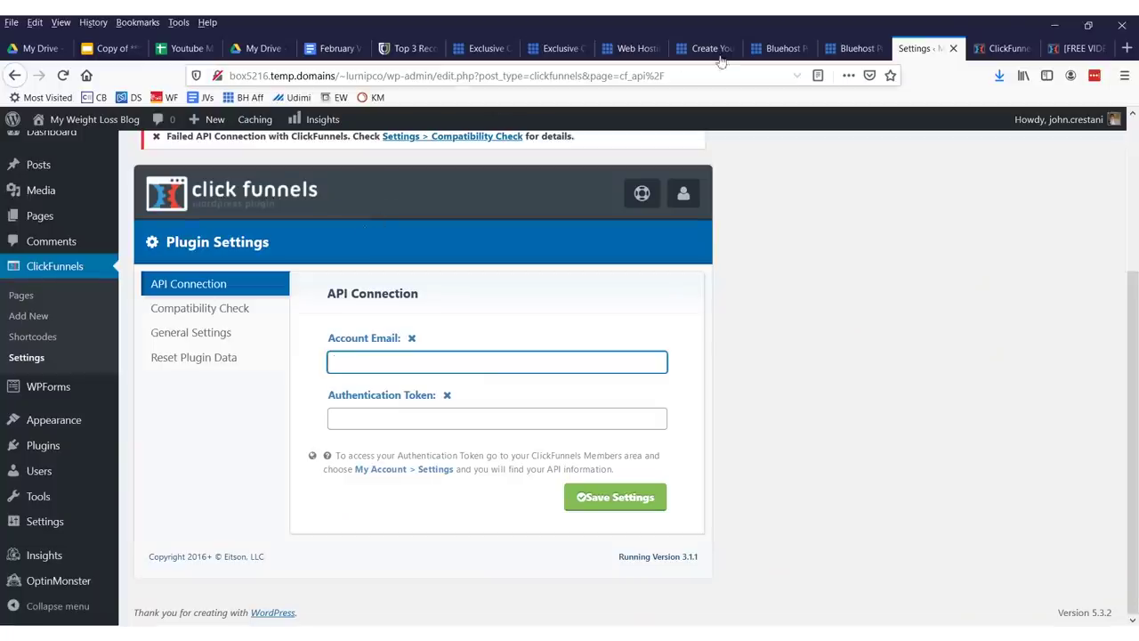
{"action": "left_click", "coordinate": [1006, 48]}
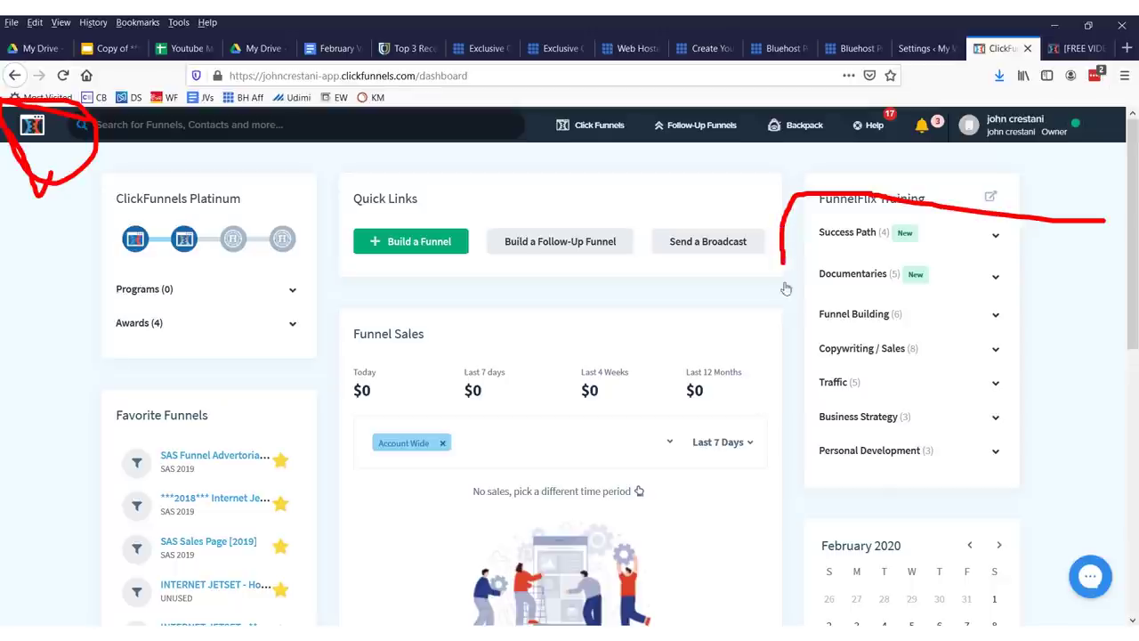
- Expand FunnelFlix Training's Success Path to list 30 Days, Affiliate Bootcamp and other courses
{"action": "key", "text": "Escape"}
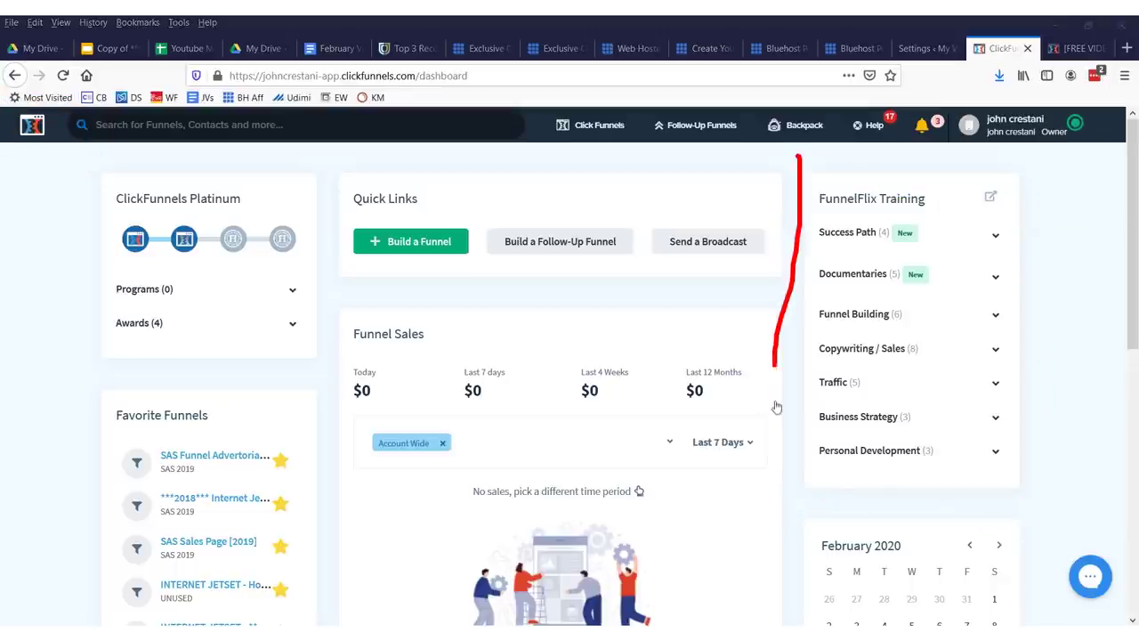
{"action": "mouse_move", "coordinate": [701, 132]}
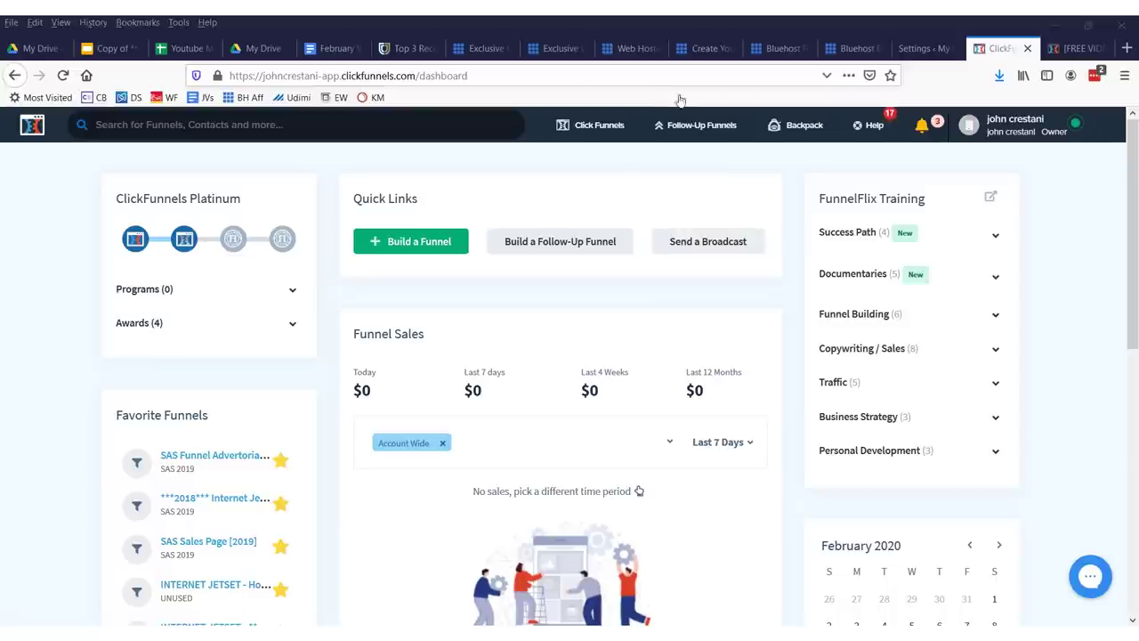
{"action": "left_click", "coordinate": [1006, 238]}
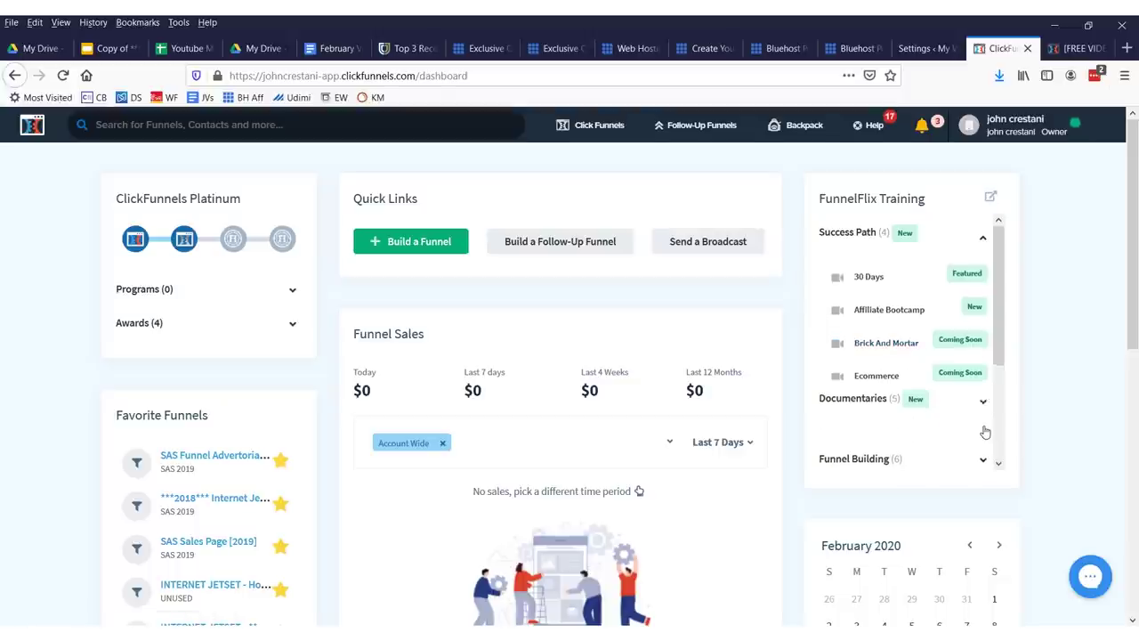
- Expand the Documentaries training category to list its videos
{"action": "left_click", "coordinate": [977, 407]}
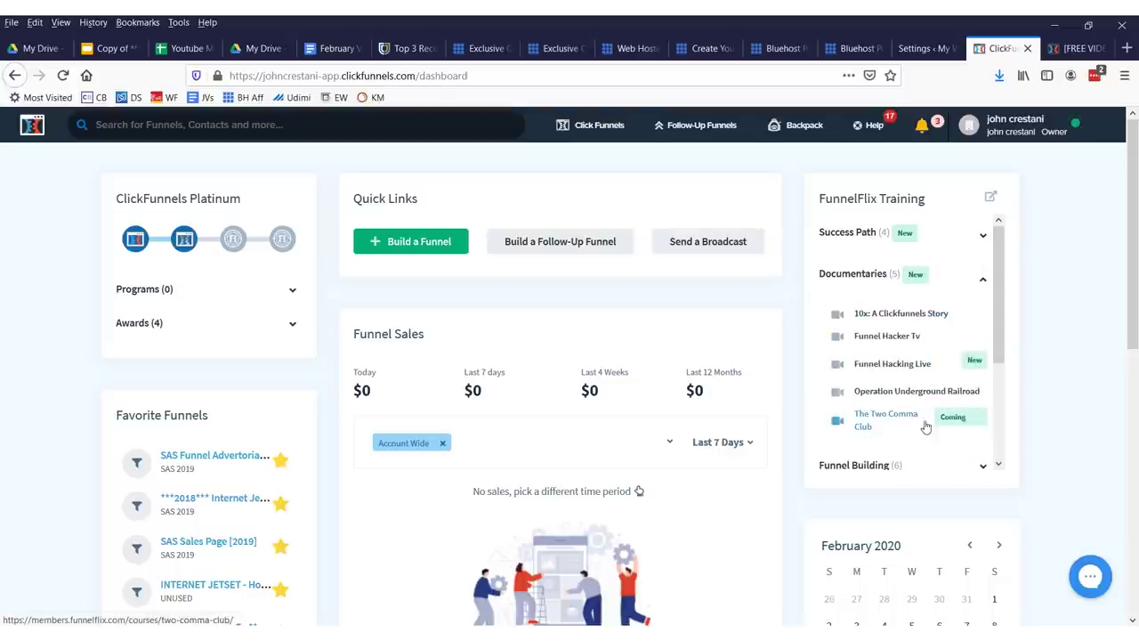